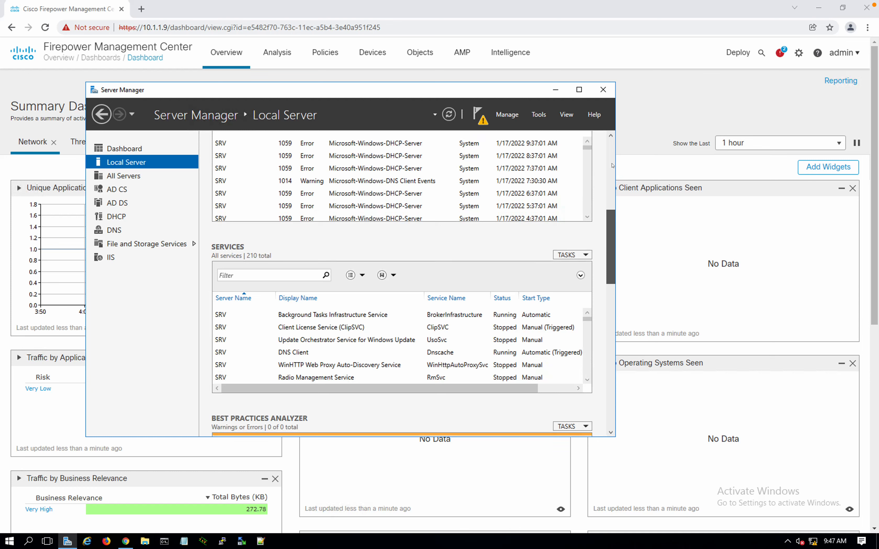
# Show the Server Manager dashboard and review its pending notifications
pyautogui.click(146, 149)
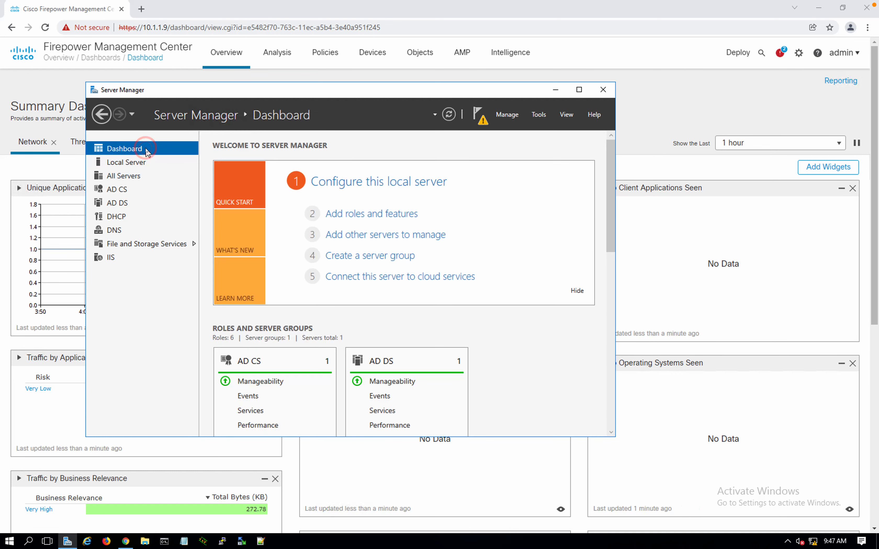
pyautogui.click(477, 115)
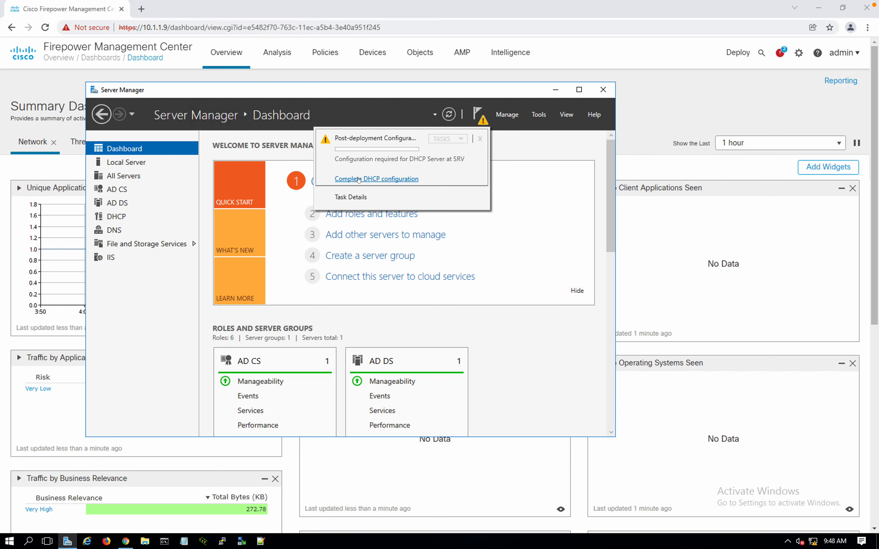
pyautogui.click(520, 165)
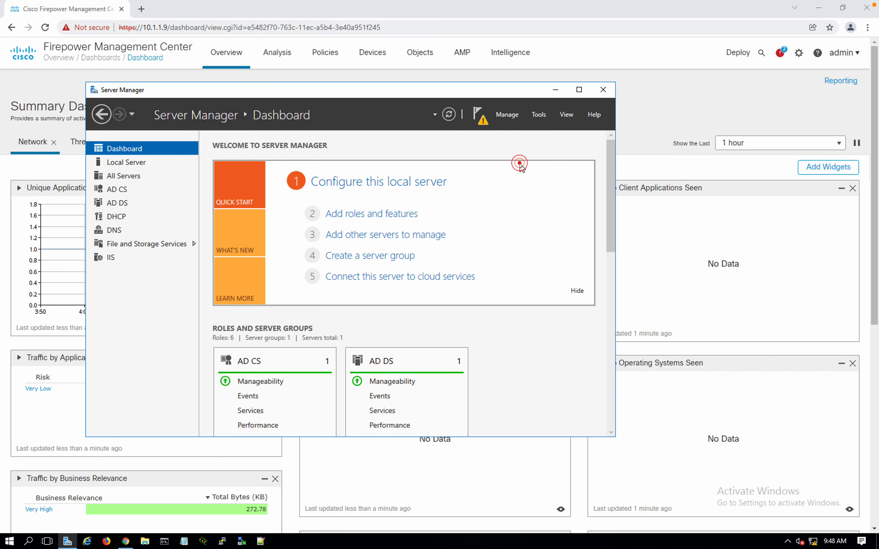
# Maximize Server Manager, then minimize it to reveal the Firepower dashboard in Chrome
pyautogui.click(577, 92)
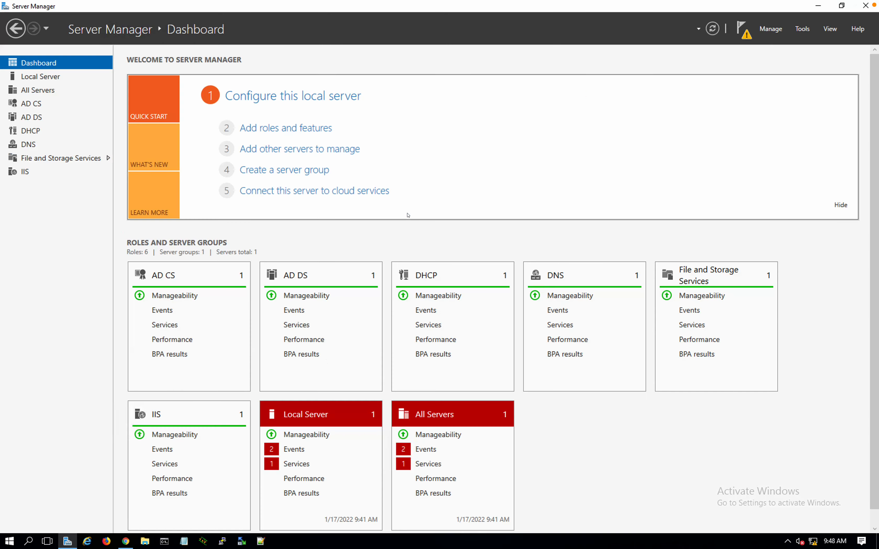
pyautogui.hotkey('ctrl', 'Right')
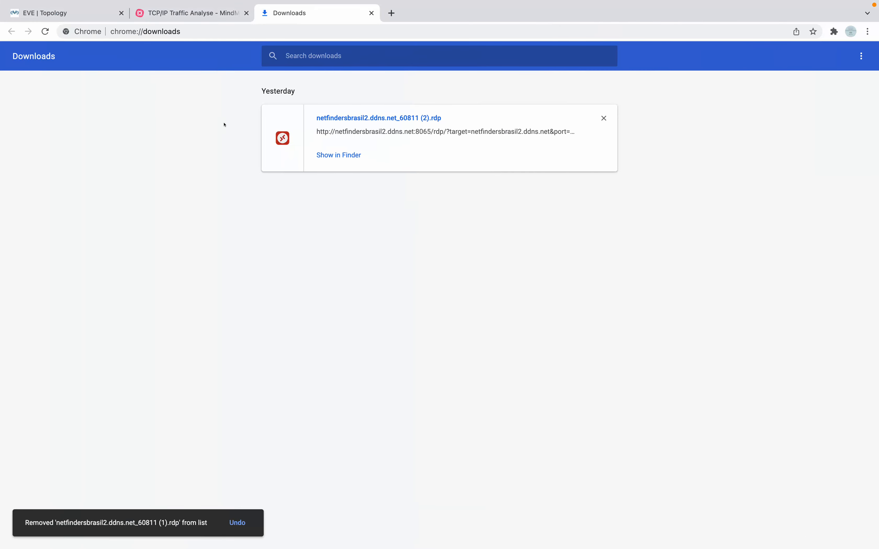
pyautogui.hotkey('ctrl', 'Left')
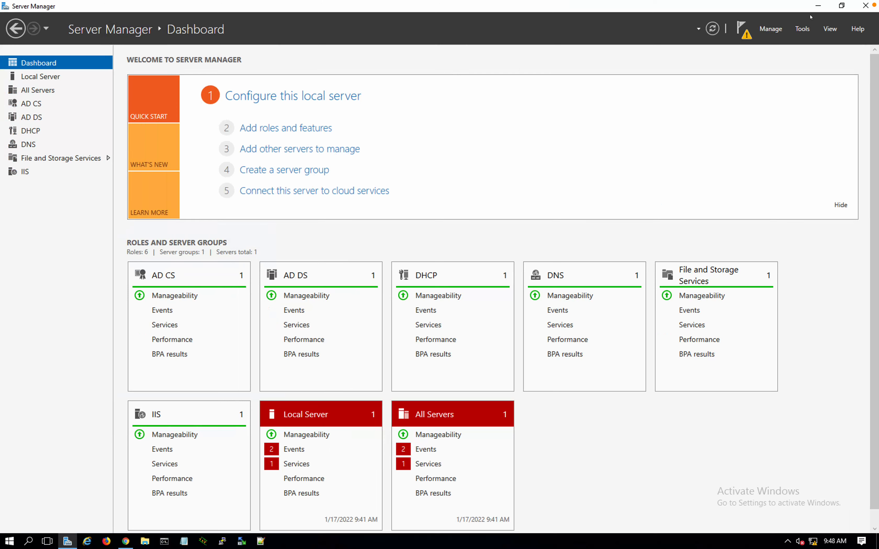
pyautogui.click(817, 8)
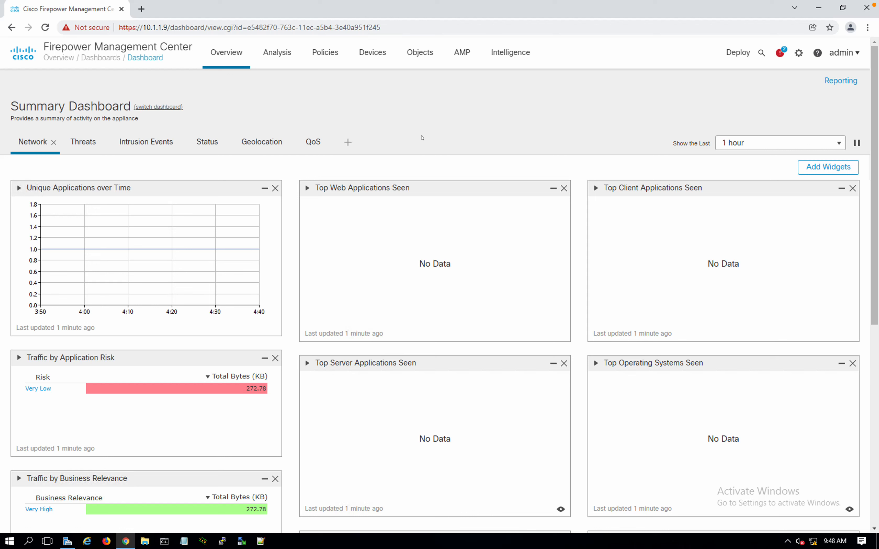
# Confirm the firepower certificate's certification path is untrusted, then open a new browser tab
pyautogui.click(88, 28)
pyautogui.click(124, 159)
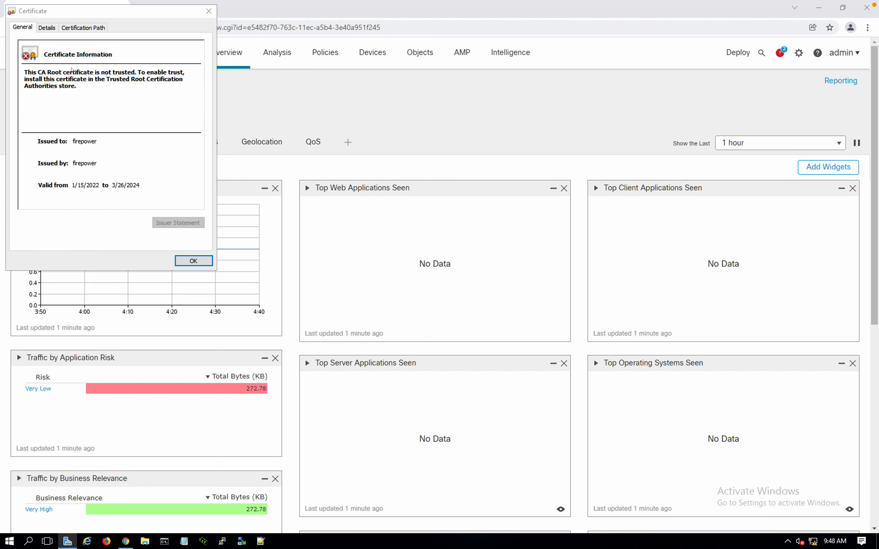
pyautogui.click(69, 28)
pyautogui.moveTo(60, 17); pyautogui.dragTo(286, 80)
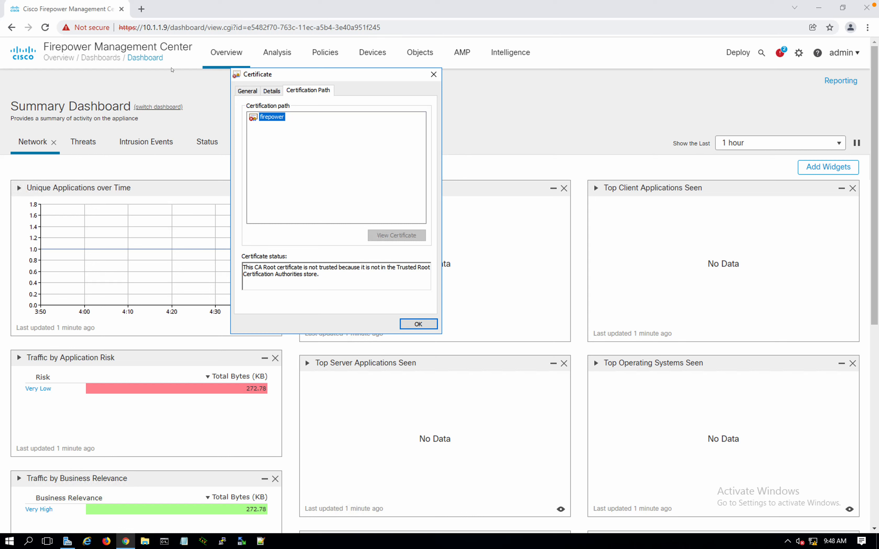
pyautogui.click(418, 316)
pyautogui.click(416, 324)
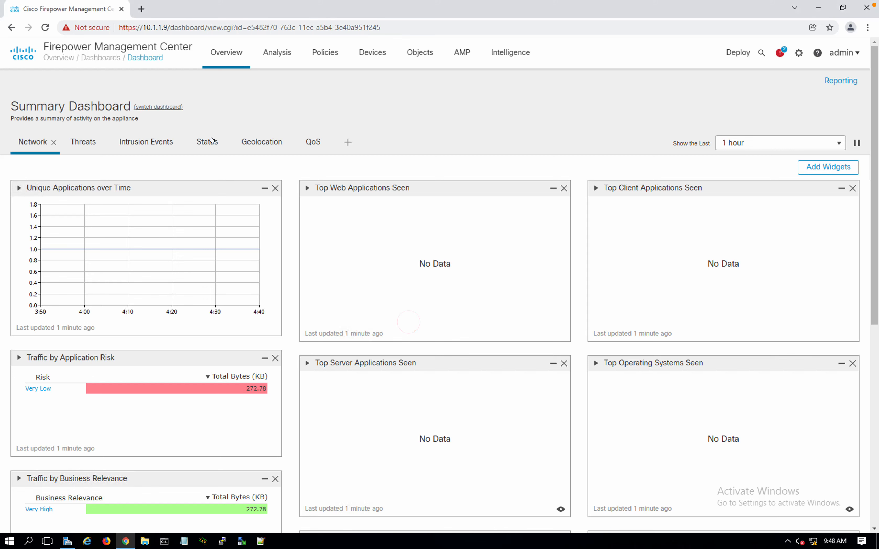
pyautogui.click(143, 10)
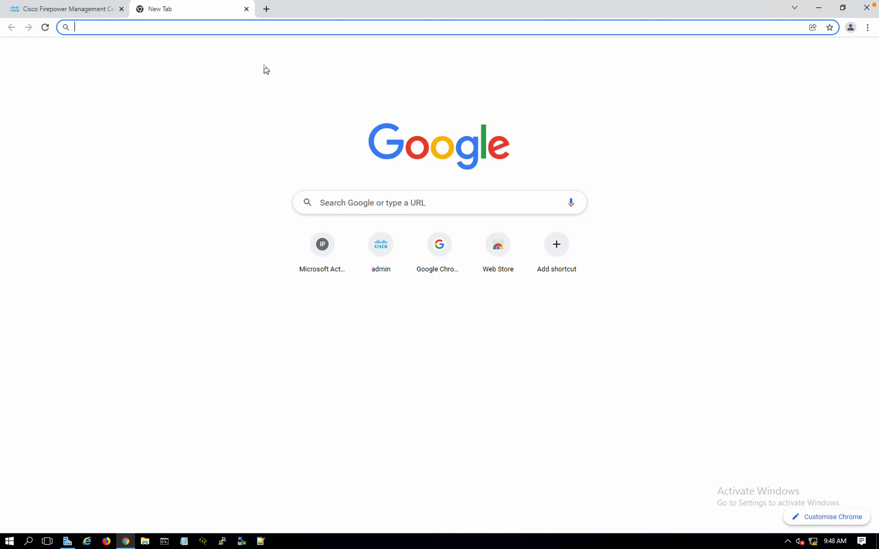
pyautogui.write('s')
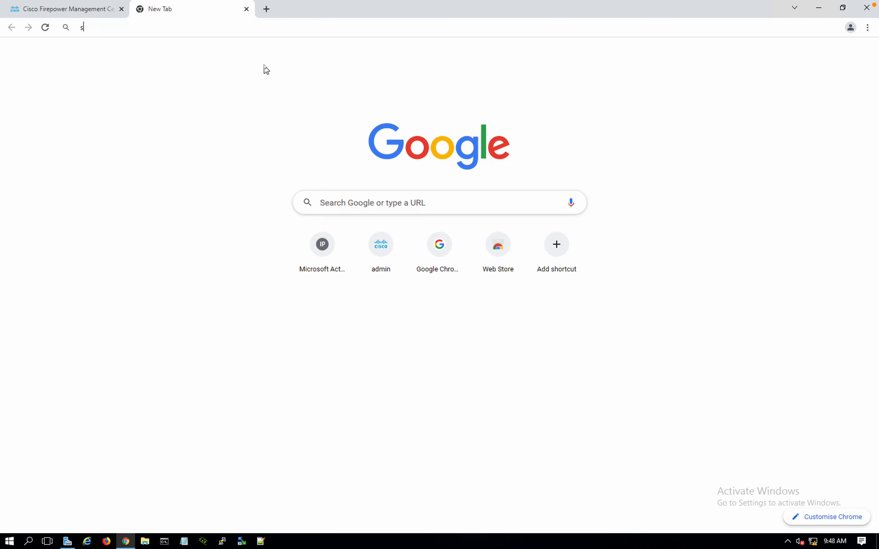
pyautogui.write('rv/certsrv')
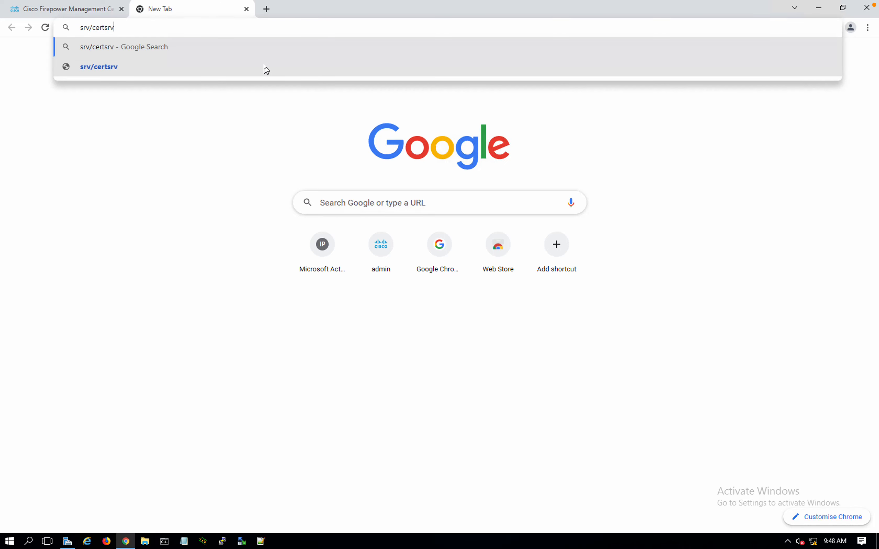
pyautogui.press('Return')
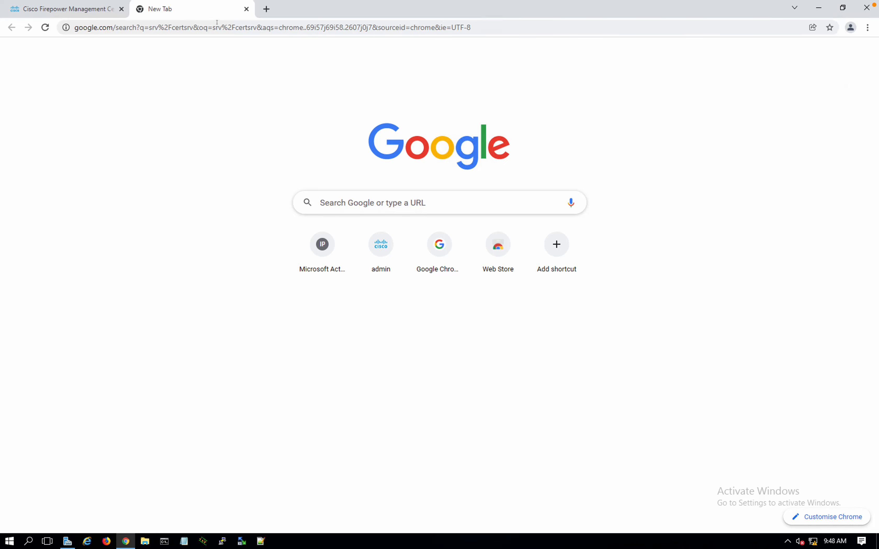
pyautogui.click(220, 28)
pyautogui.write('http://')
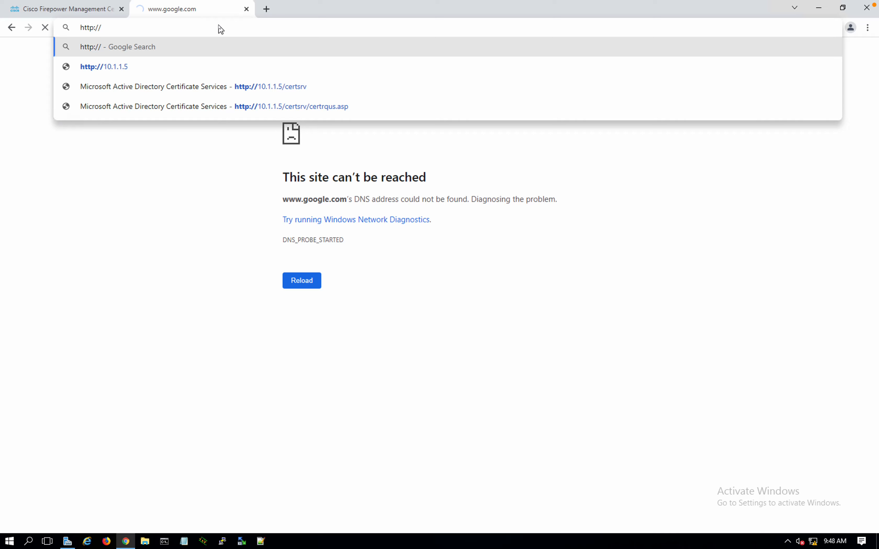
pyautogui.write('srv/certsrv')
pyautogui.press('Return')
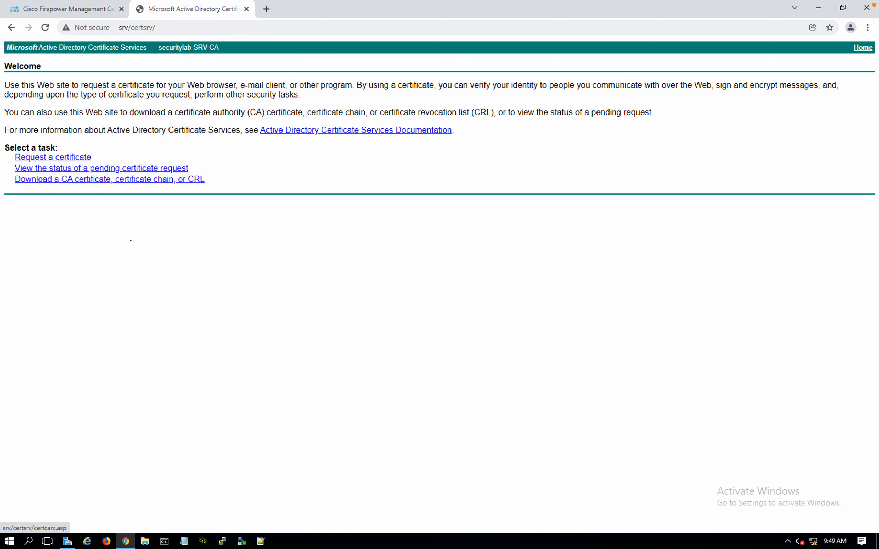
pyautogui.click(49, 10)
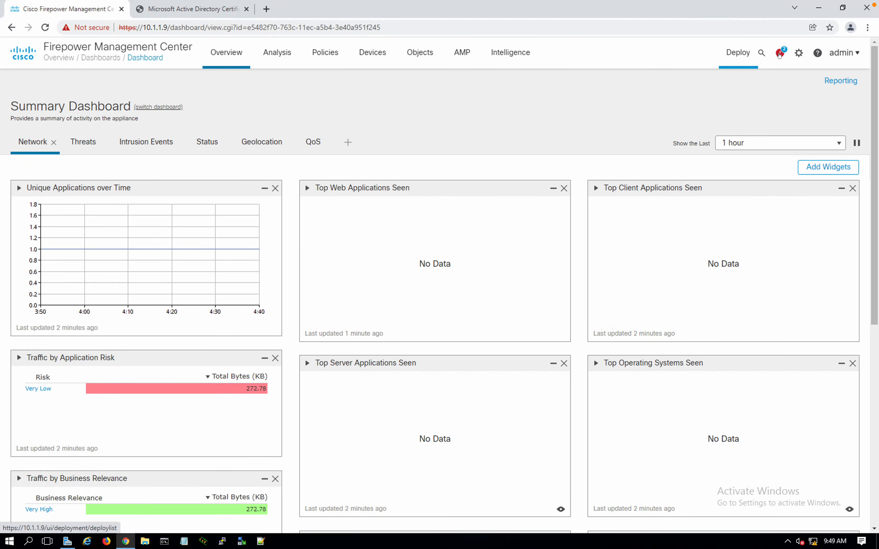
# Go to Objects > Object Management to list the network objects
pyautogui.click(799, 53)
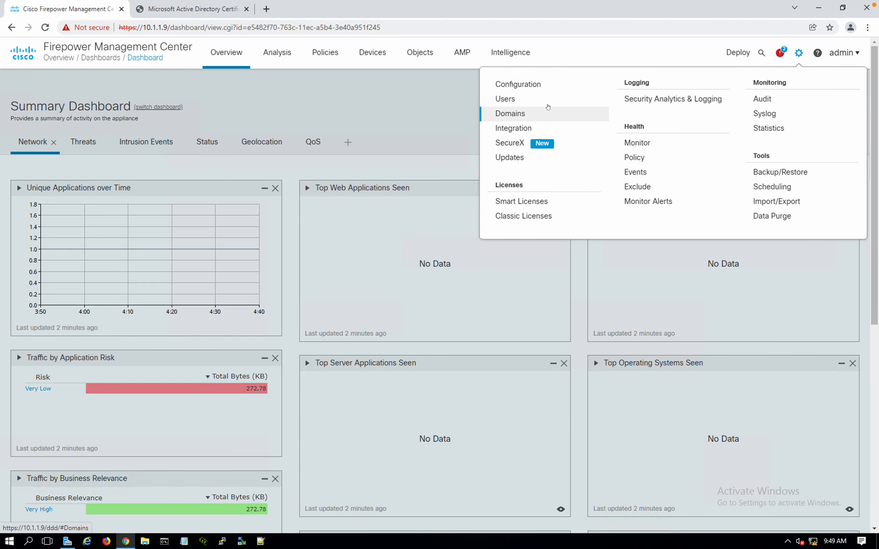
pyautogui.click(446, 83)
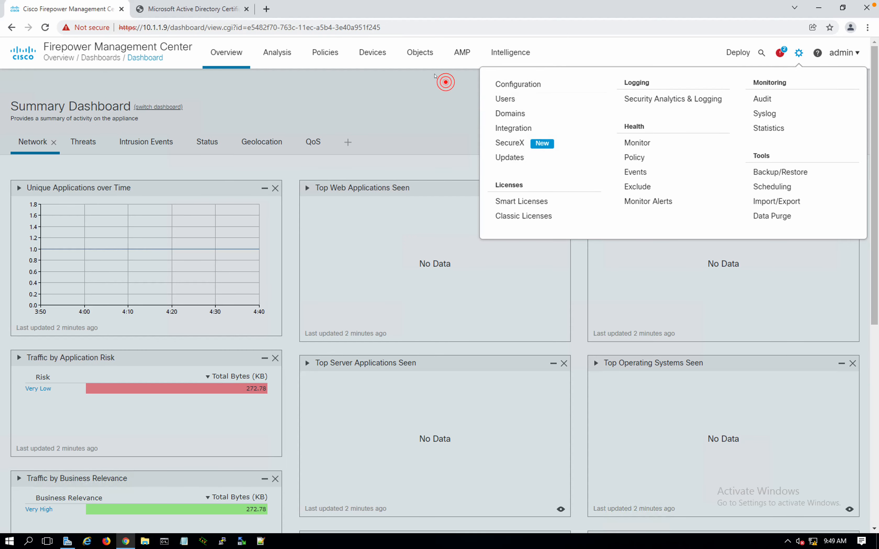
pyautogui.click(417, 52)
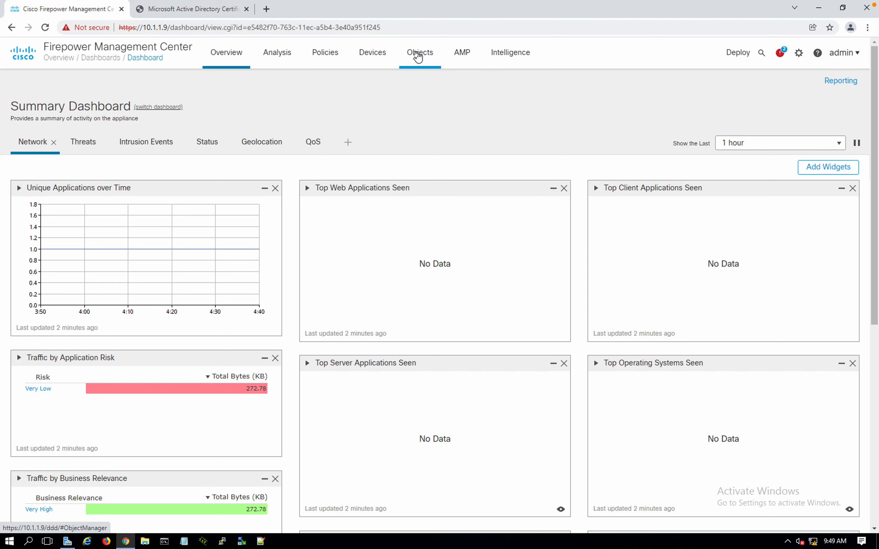
pyautogui.click(417, 54)
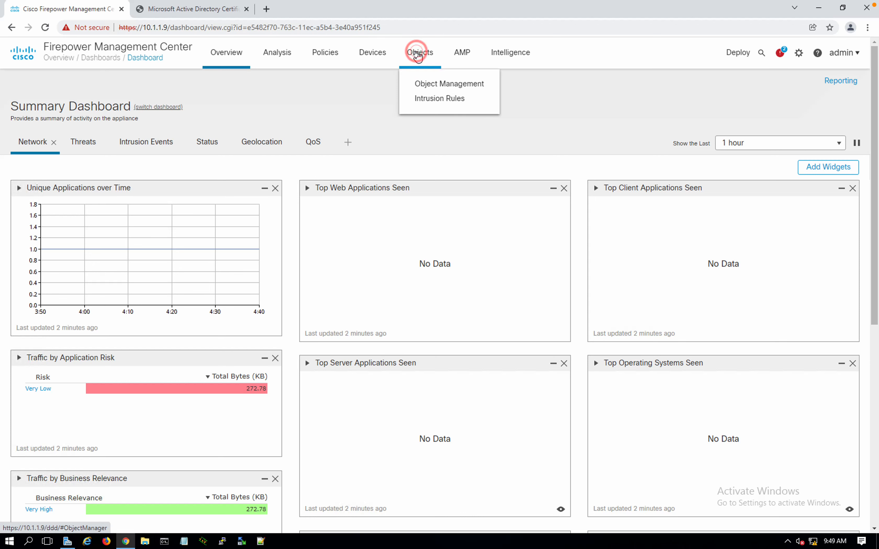
pyautogui.click(427, 84)
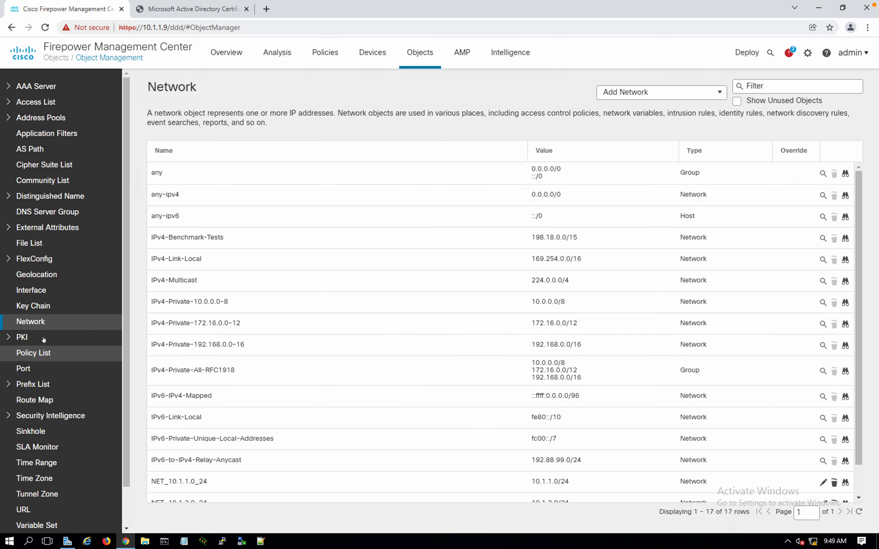
# Check the empty PKI Cert Enrollment and Trusted CAs lists, then open the AD CS CA-certificate download page
pyautogui.click(9, 339)
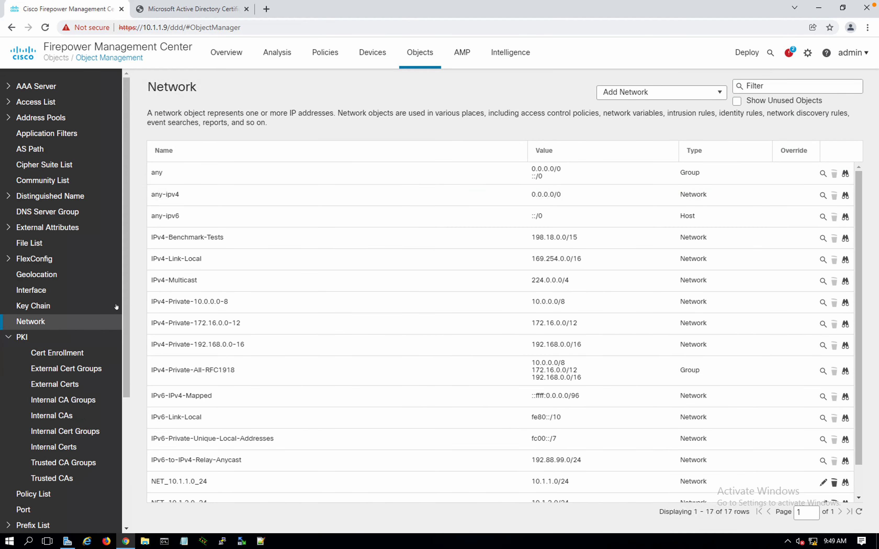
pyautogui.moveTo(126, 302); pyautogui.dragTo(125, 337)
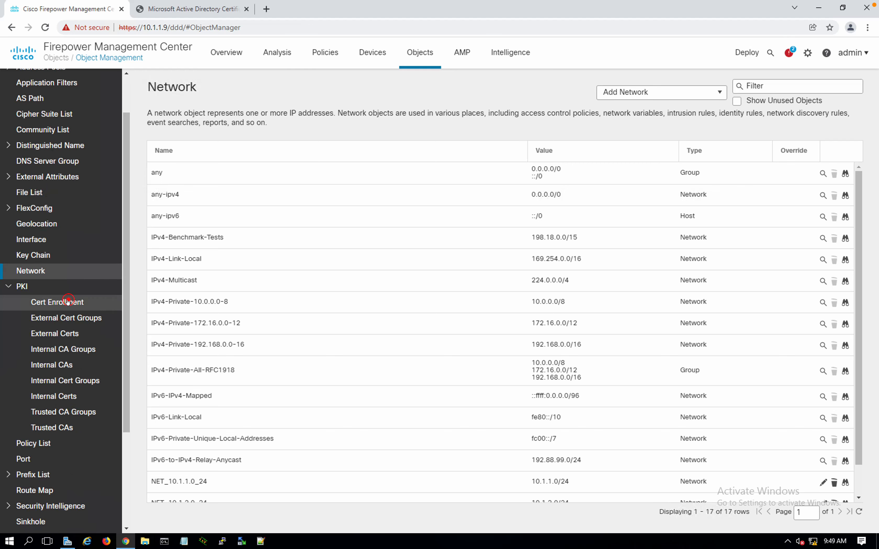
pyautogui.click(70, 303)
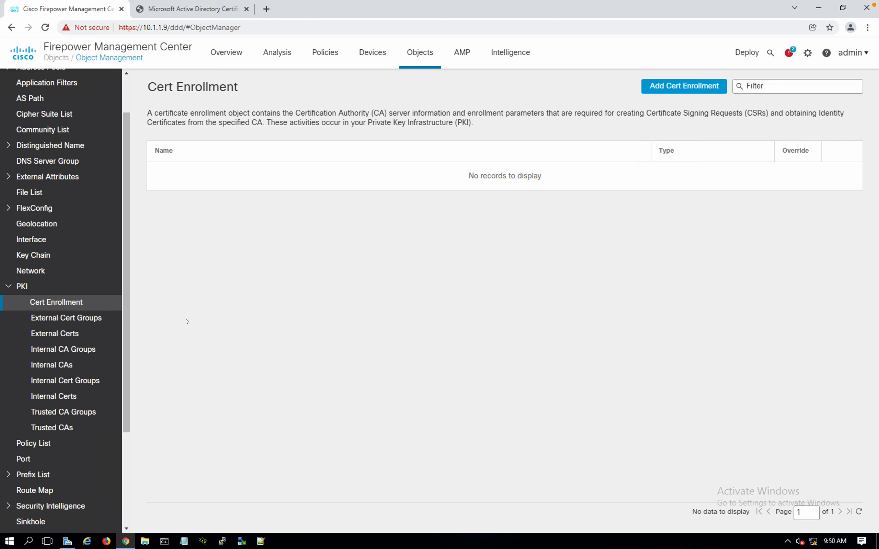
pyautogui.click(53, 428)
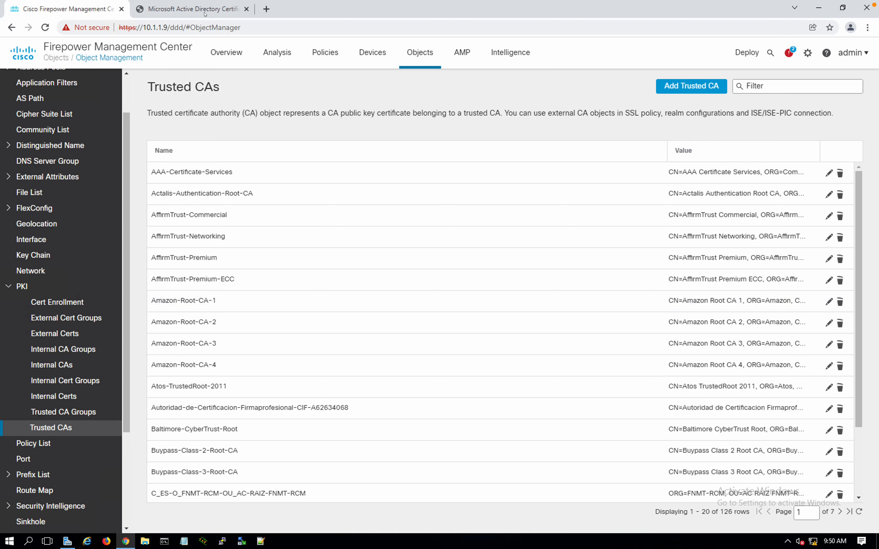
pyautogui.click(205, 11)
pyautogui.click(75, 180)
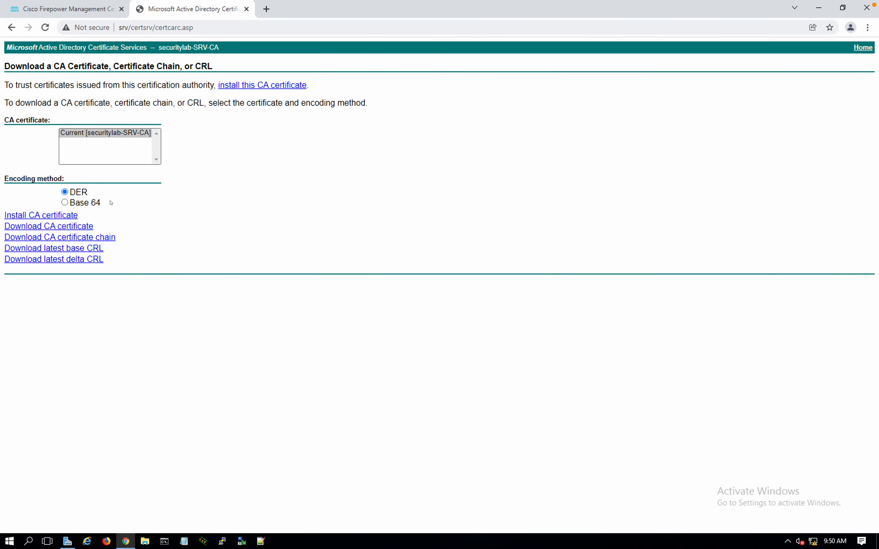
# Download the Base 64 CA certificate chain as certnew.p7b and set it to open when done
pyautogui.click(81, 203)
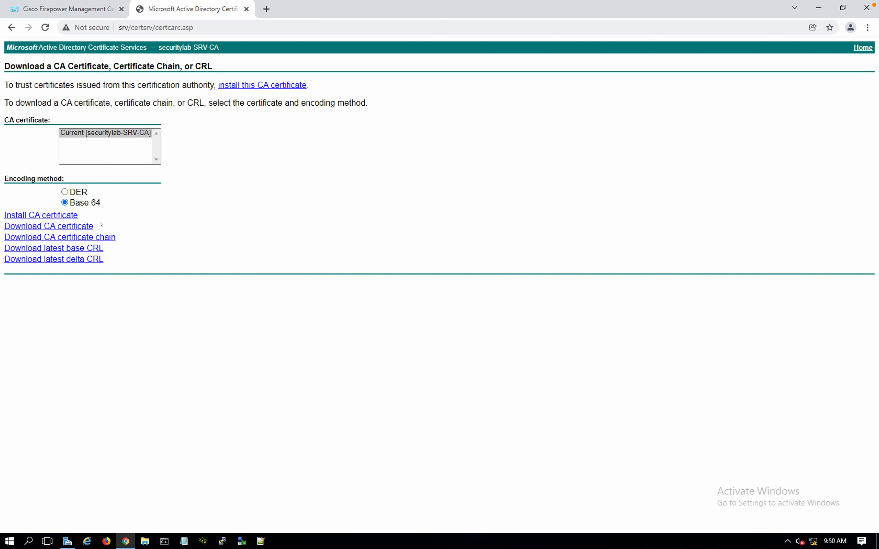
pyautogui.click(46, 238)
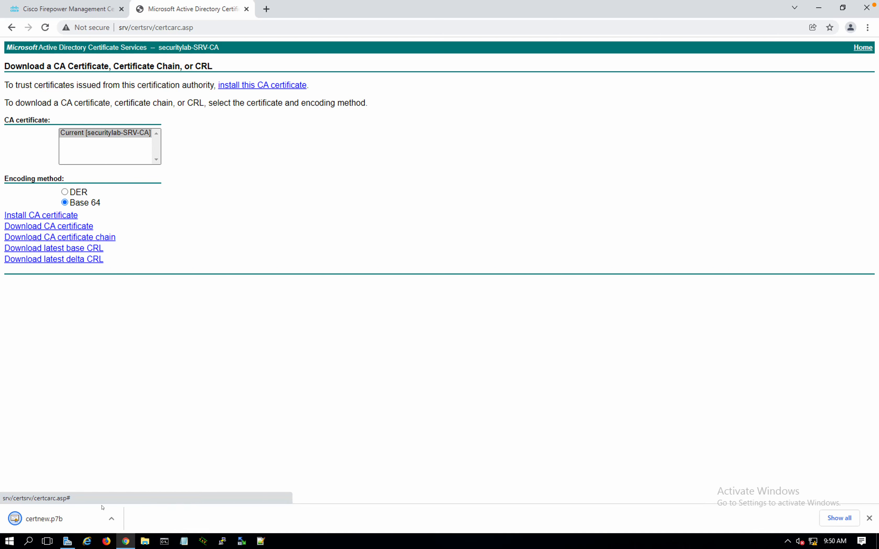
pyautogui.click(112, 519)
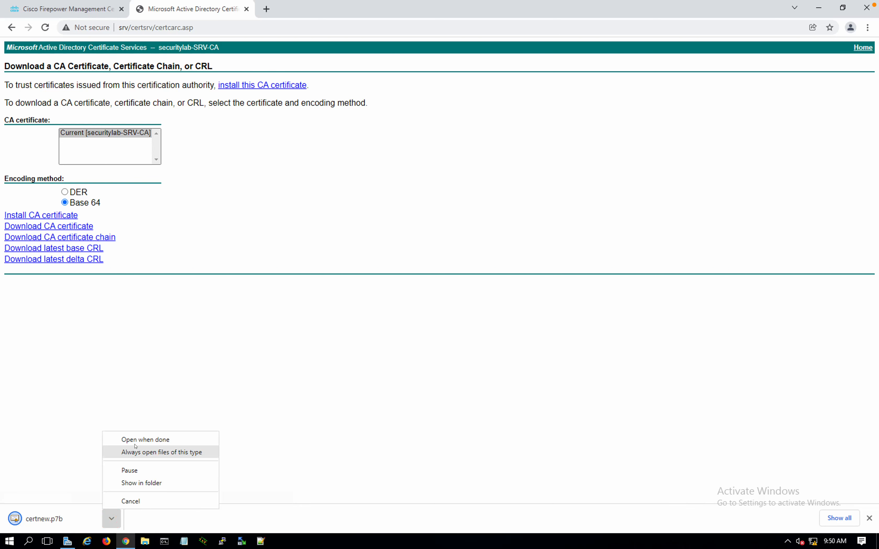
pyautogui.click(145, 440)
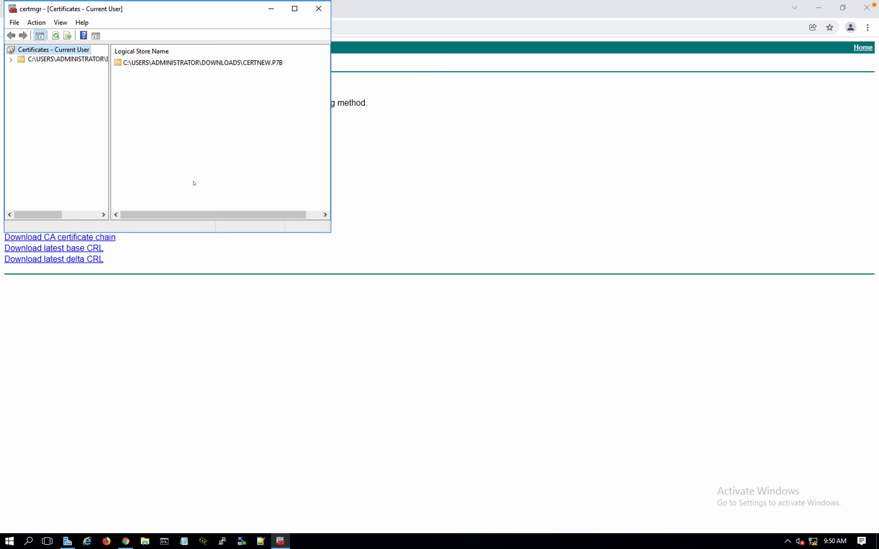
# Verify securitylab-SRV-CA in CERTNEW.P7B shows an OK certification path, then return to FMC
pyautogui.click(11, 59)
pyautogui.click(37, 70)
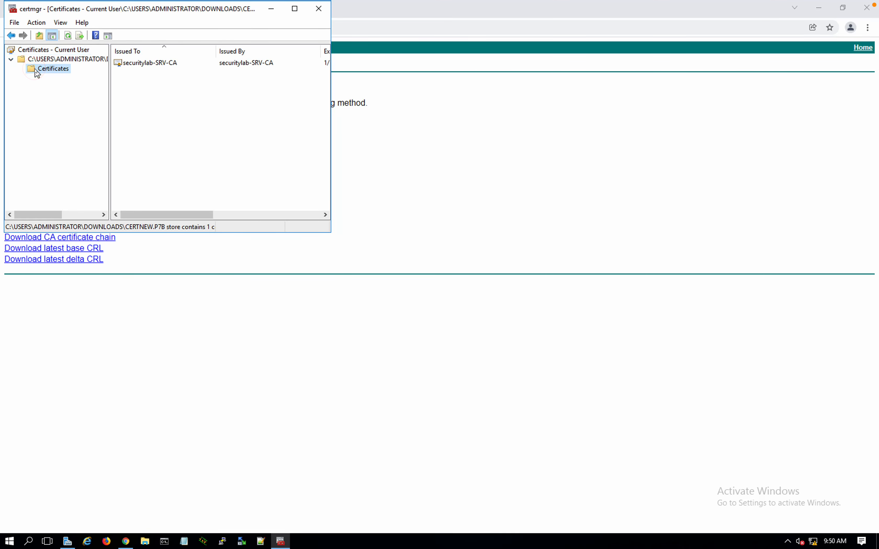
pyautogui.doubleClick(157, 62)
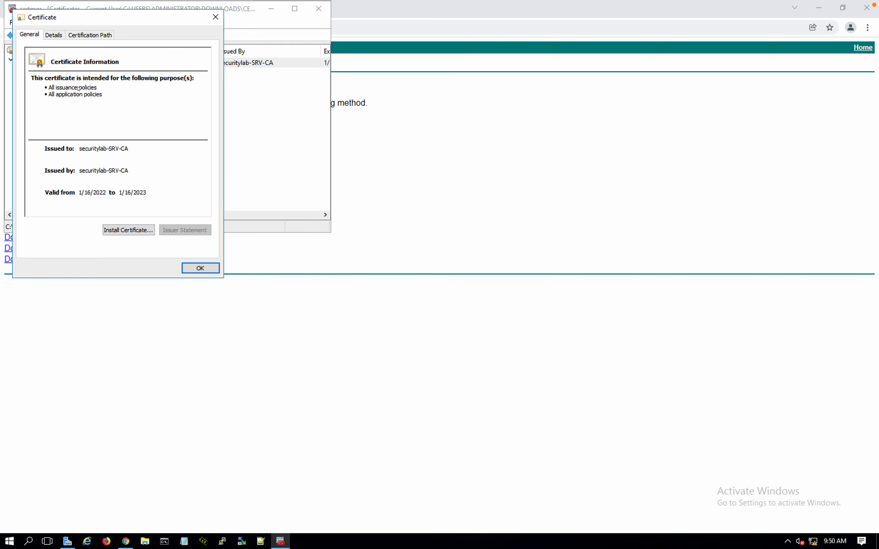
pyautogui.click(80, 35)
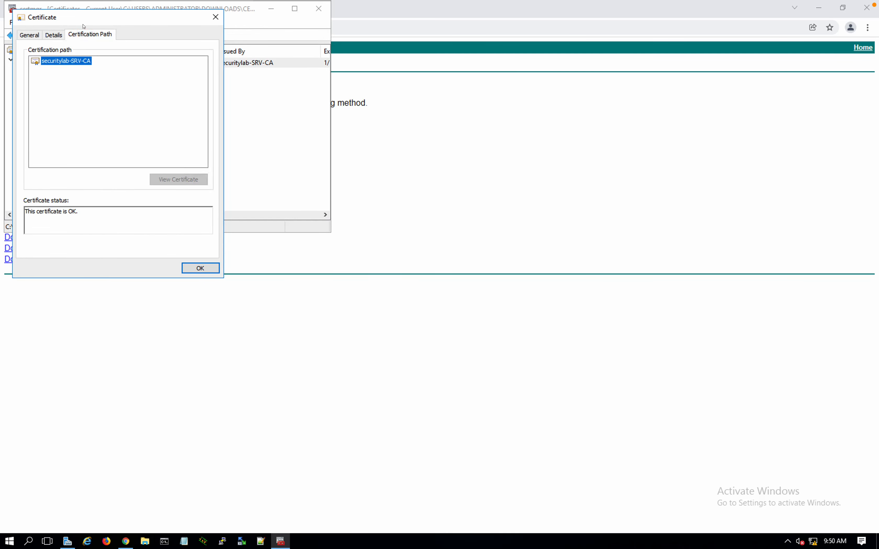
pyautogui.moveTo(81, 21); pyautogui.dragTo(382, 103)
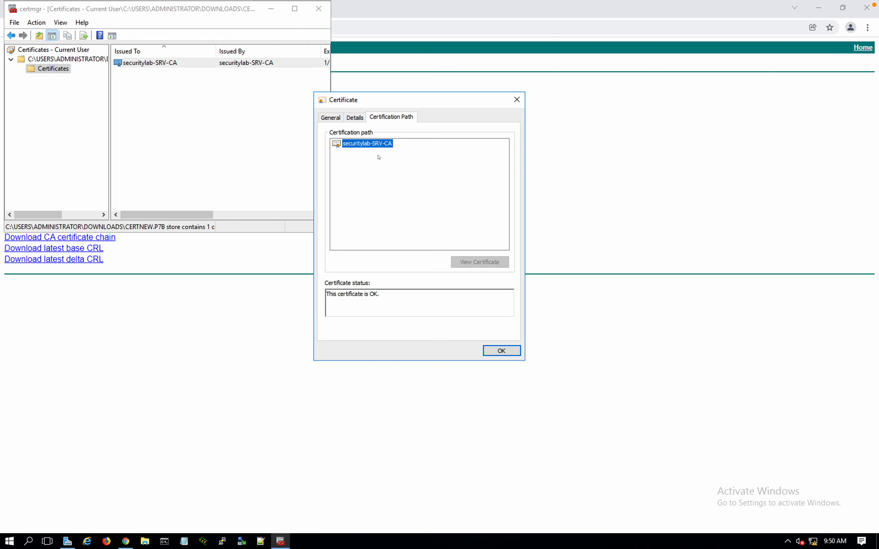
pyautogui.click(502, 350)
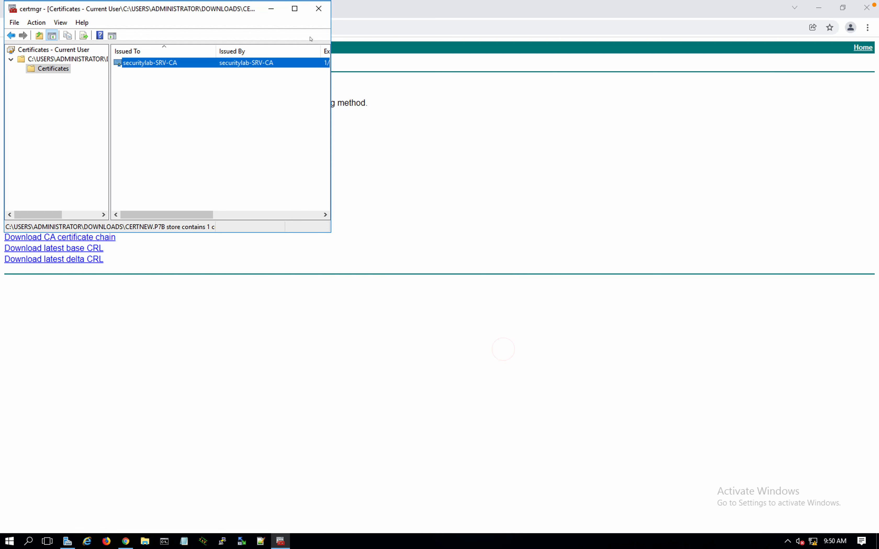
pyautogui.click(314, 12)
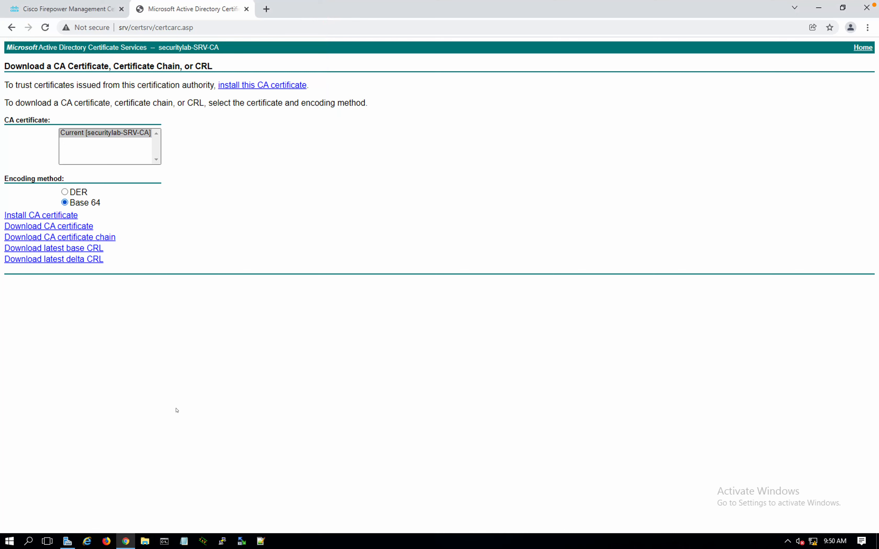
pyautogui.click(87, 5)
# Add a trusted CA and load certnew.p7b from Downloads into the import form
pyautogui.click(684, 90)
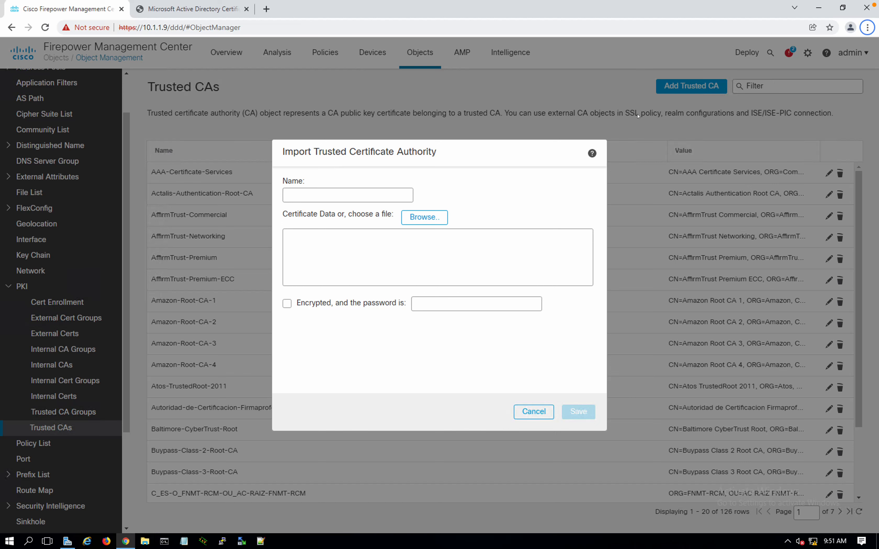
pyautogui.click(424, 220)
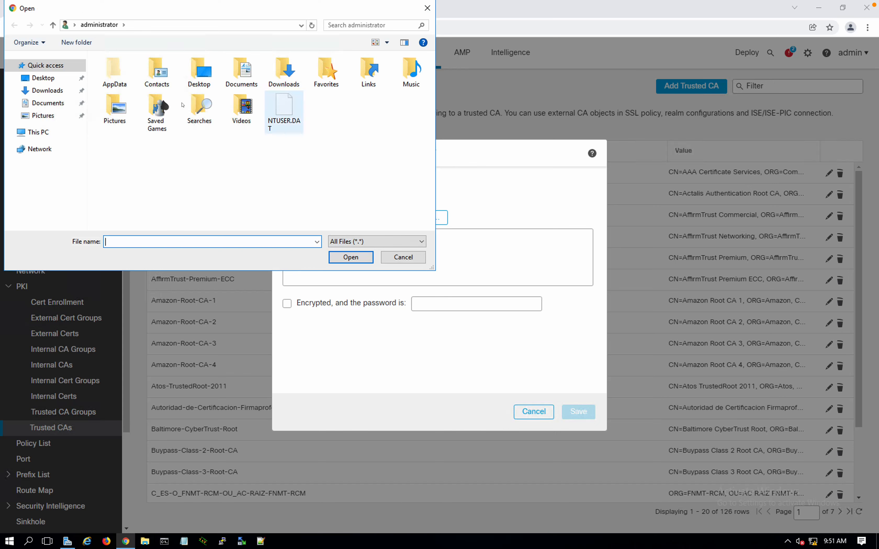
pyautogui.click(61, 91)
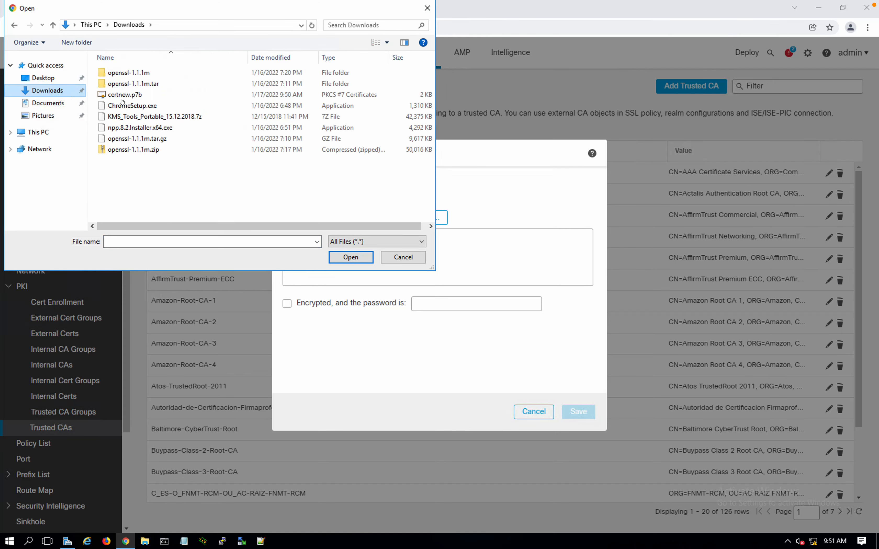
pyautogui.click(124, 95)
pyautogui.doubleClick(124, 95)
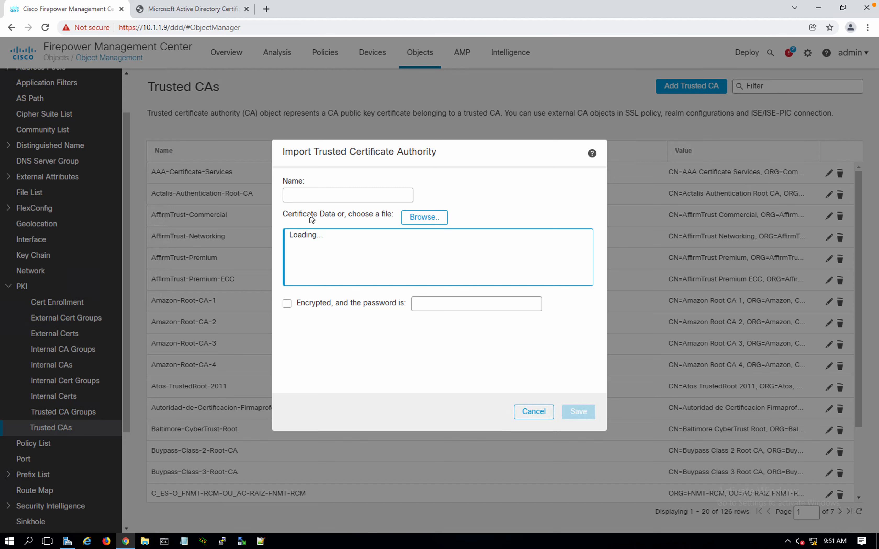
# Name the trusted CA 'Root CA - Security Lab'
pyautogui.click(319, 194)
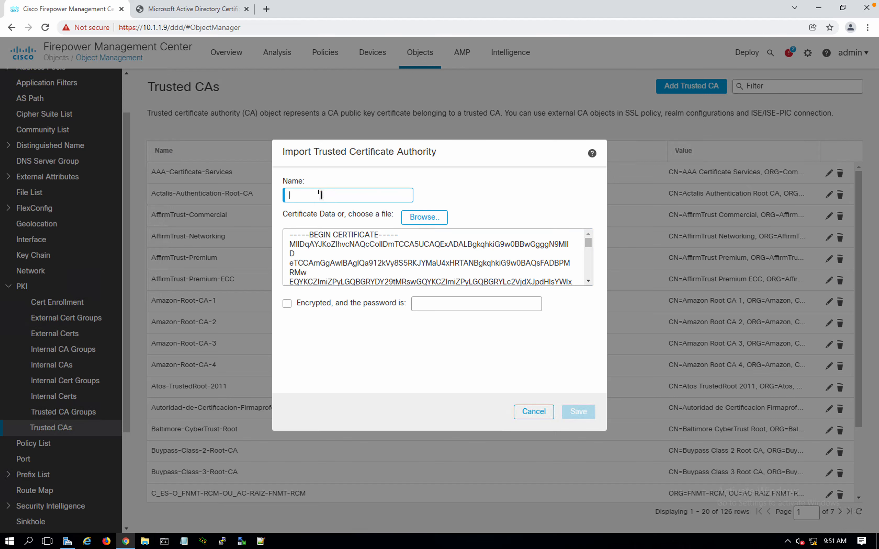
pyautogui.write('Ro')
pyautogui.press('BackSpace')
pyautogui.press('BackSpace')
pyautogui.write('Root - ')
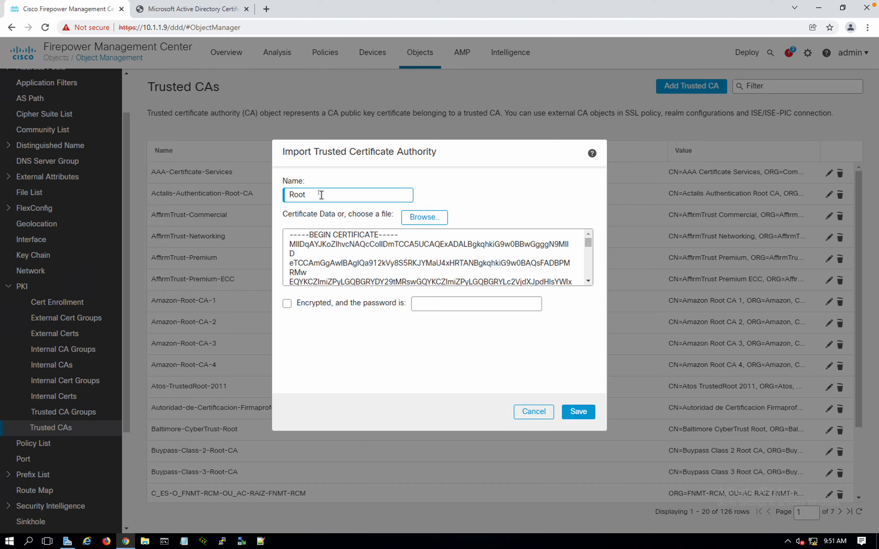
pyautogui.write(' CA - Security Lab')
# Try saving the trusted CA, removing a space and hyphen after invalid-name errors
pyautogui.click(576, 417)
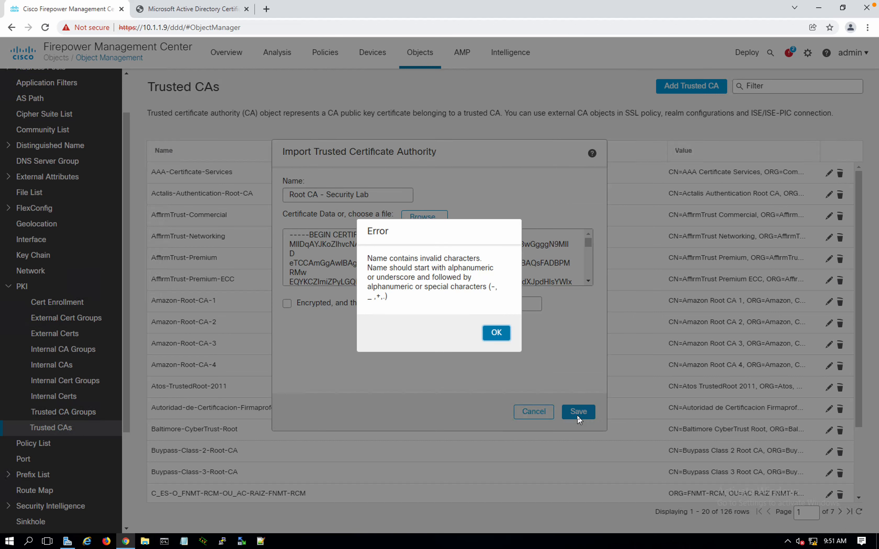
pyautogui.click(496, 333)
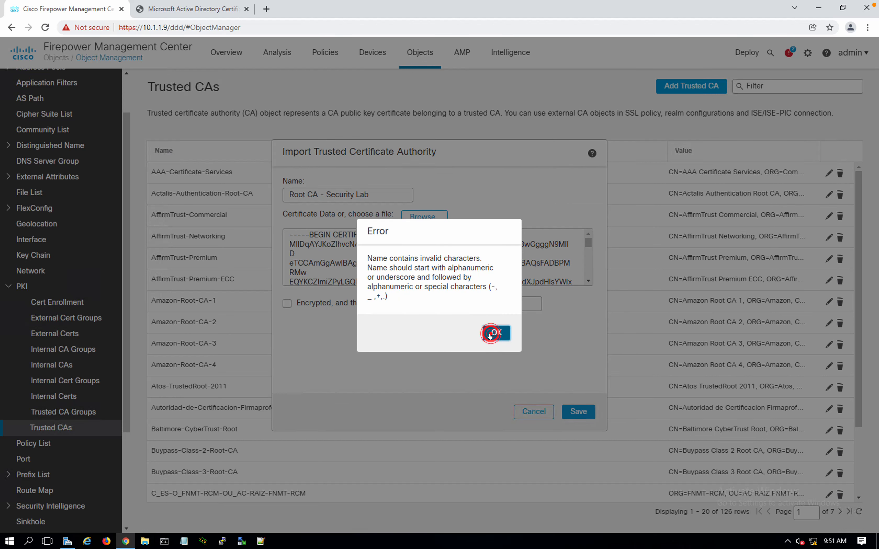
pyautogui.click(327, 194)
pyautogui.press('BackSpace')
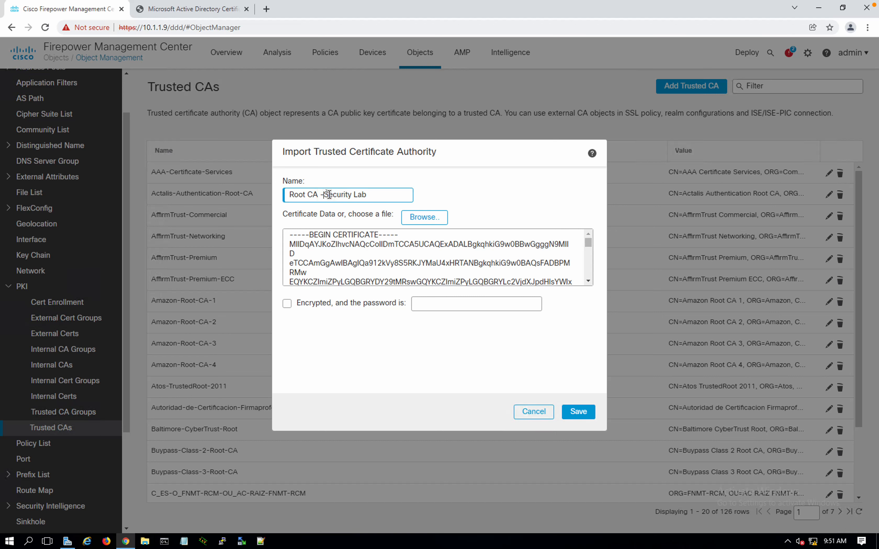
pyautogui.press('BackSpace')
pyautogui.click(578, 412)
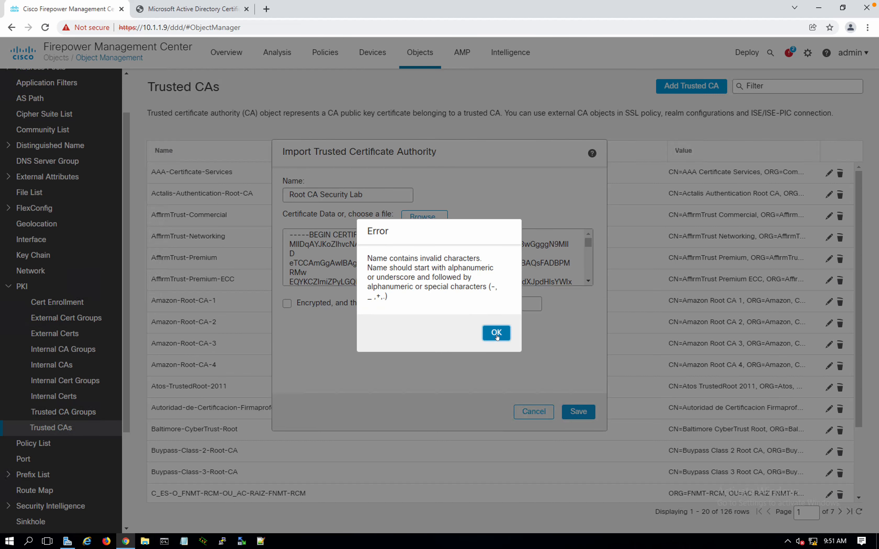
pyautogui.click(496, 335)
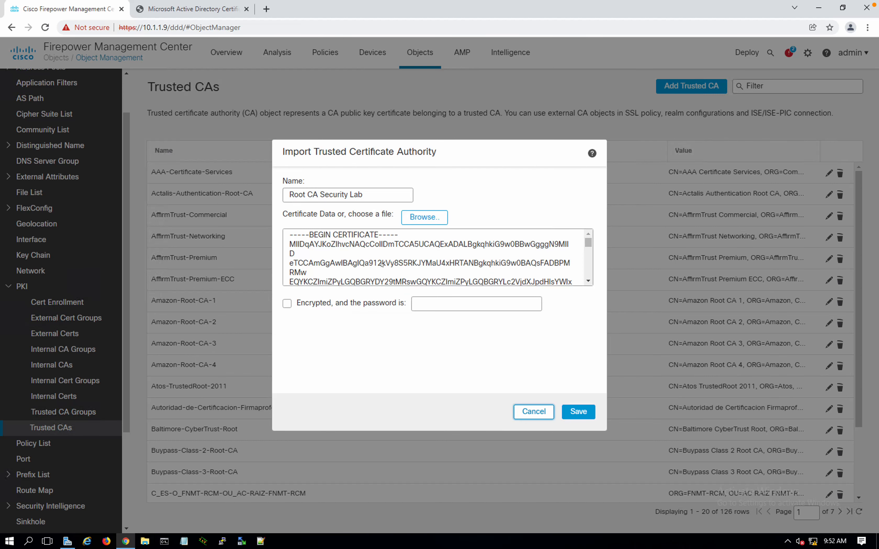
# Replace the remaining spaces with underscores, making the name Root_CA_Security_Lab
pyautogui.click(307, 195)
pyautogui.press('BackSpace')
pyautogui.write('_')
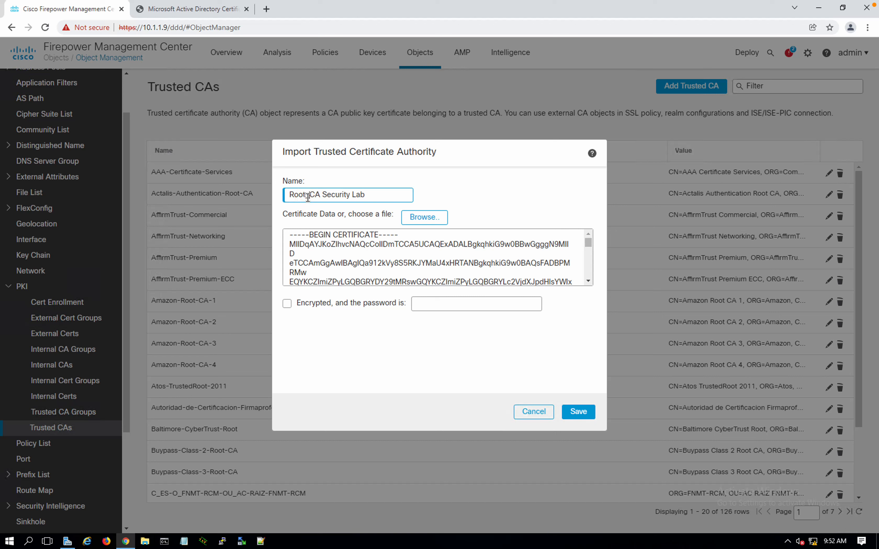
pyautogui.click(320, 193)
pyautogui.press('BackSpace')
pyautogui.write('_CA_')
pyautogui.click(353, 194)
pyautogui.press('BackSpace')
pyautogui.write('_CA_')
# Save again, dismiss the invalid-certificate error, and go back to Certificate Services
pyautogui.click(567, 411)
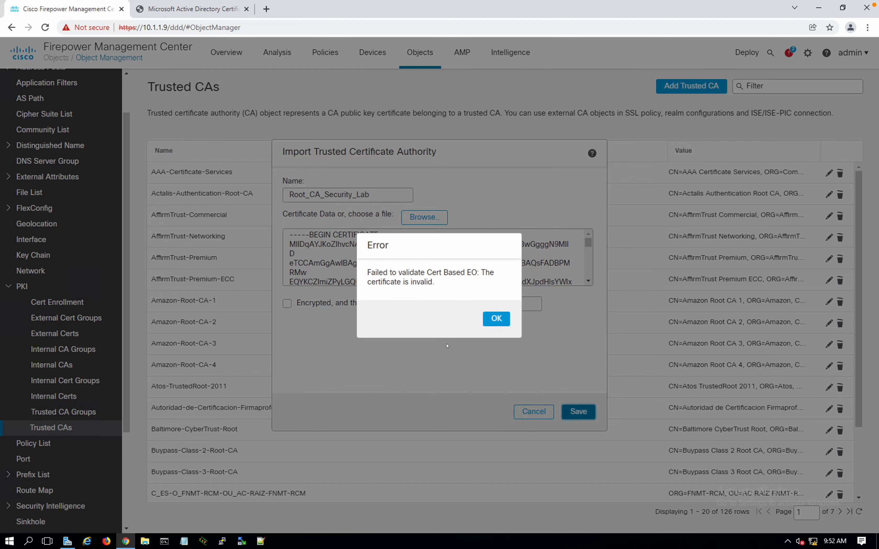
pyautogui.click(496, 326)
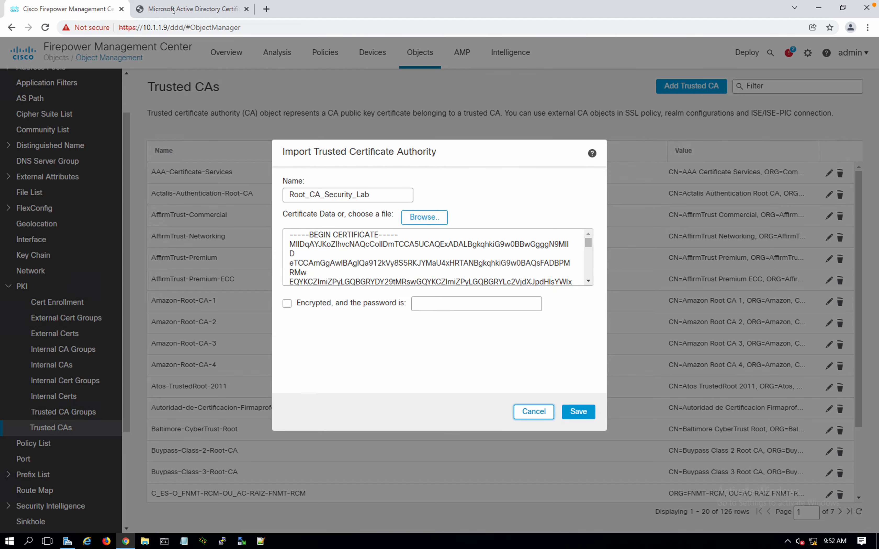
pyautogui.click(173, 10)
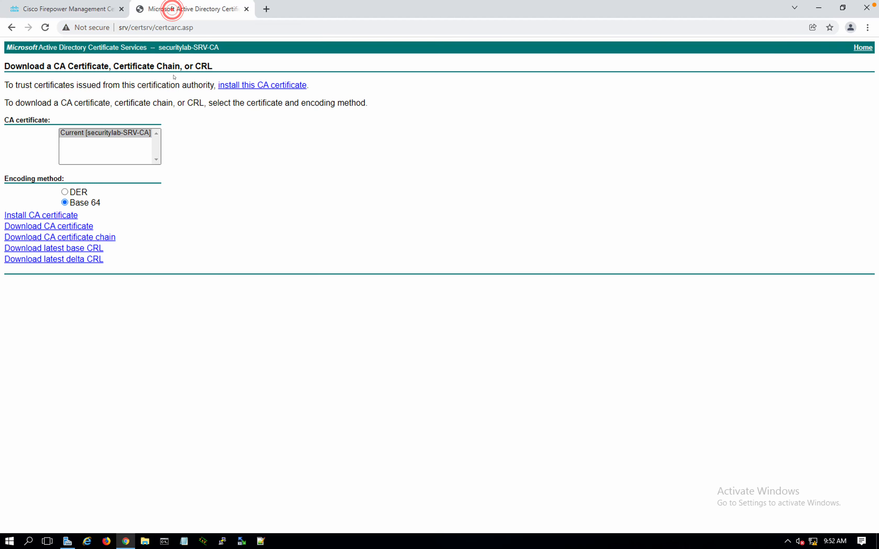
# Download the single Base 64 CA certificate as certnew.cer and browse for it in FMC's import dialog
pyautogui.click(55, 226)
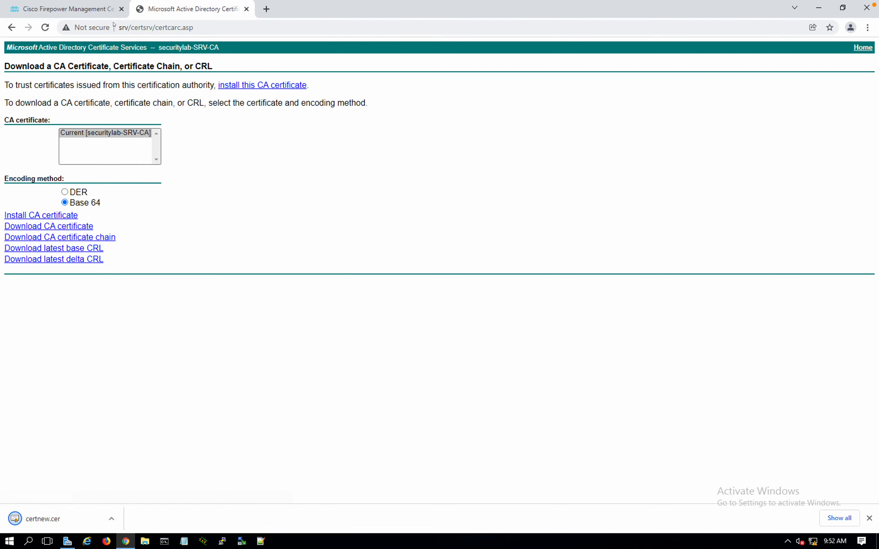
pyautogui.click(94, 8)
pyautogui.click(425, 217)
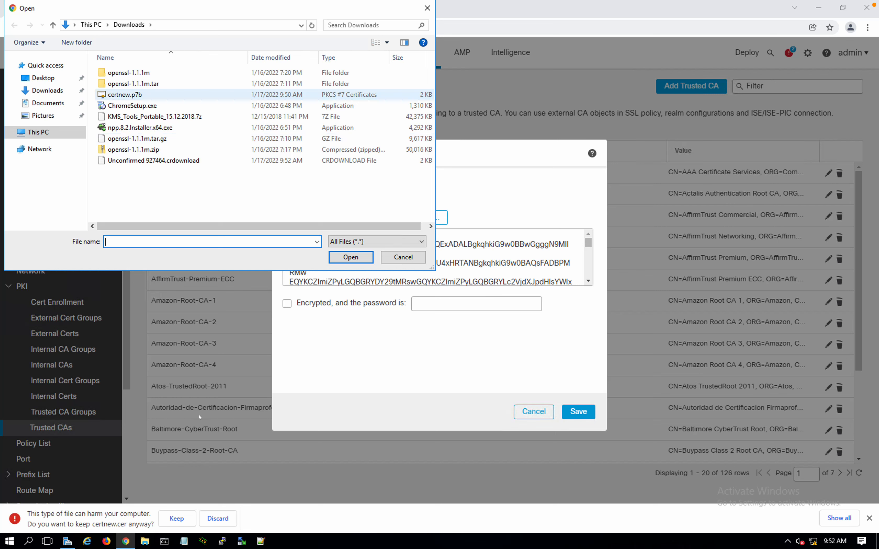
# Keep the certnew.cer download and save Root_CA_Security_Lab as a trusted CA from it
pyautogui.click(173, 518)
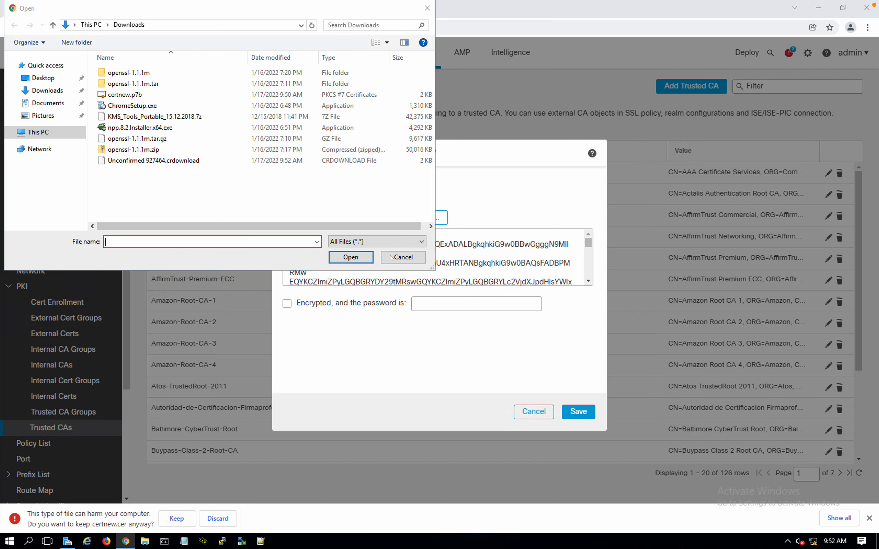
pyautogui.click(399, 257)
pyautogui.click(185, 519)
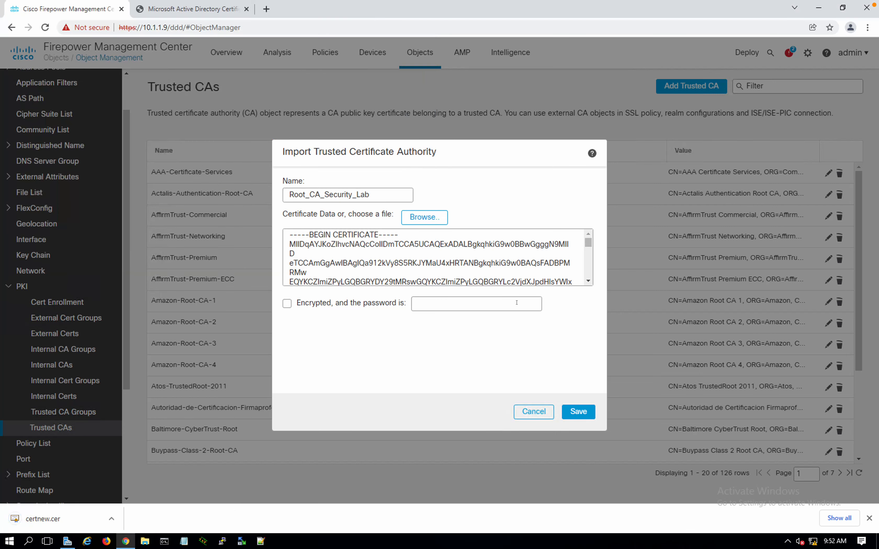
pyautogui.click(424, 217)
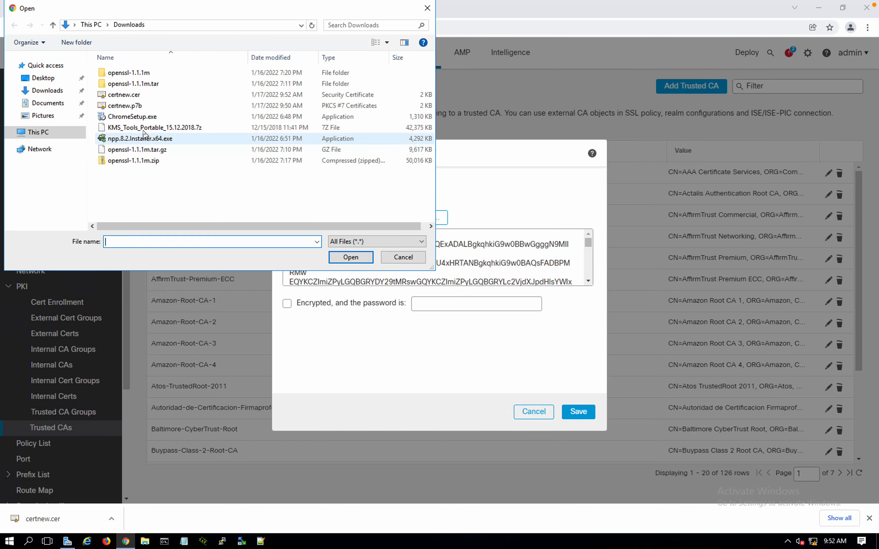
pyautogui.click(119, 96)
pyautogui.click(348, 256)
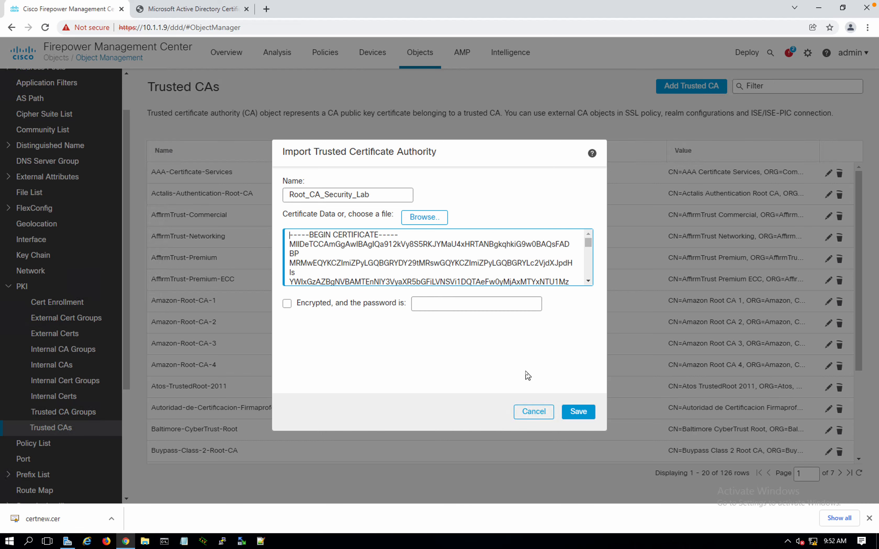
pyautogui.click(573, 414)
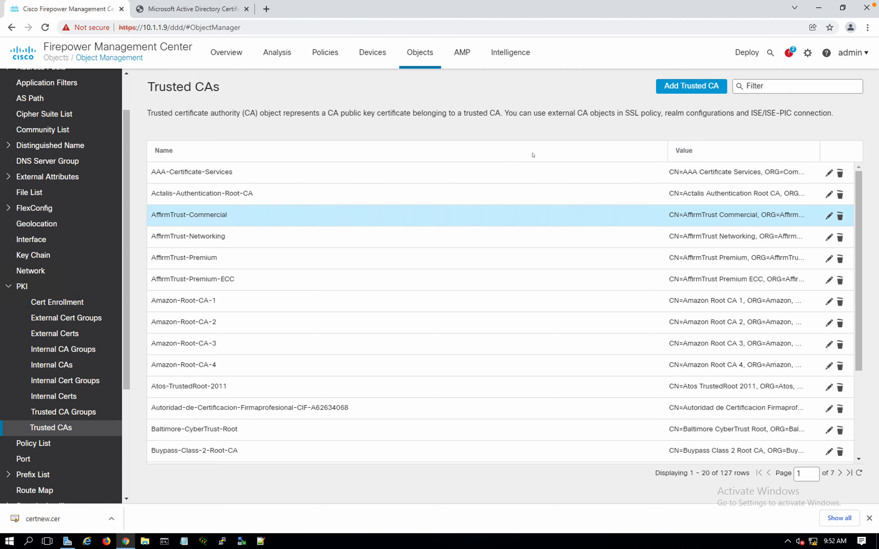
# Go to System > Configuration > HTTPS Certificate and review the current self-signed firepower certificate
pyautogui.click(807, 53)
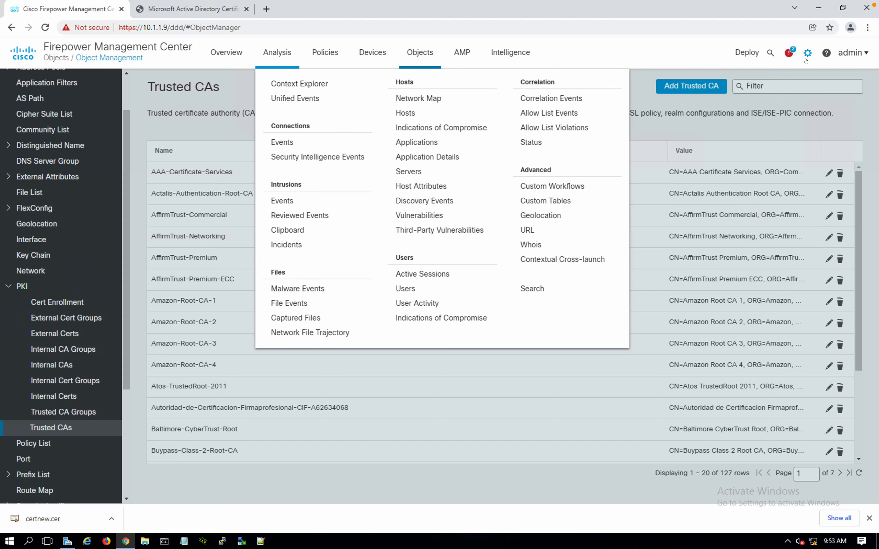
pyautogui.moveTo(806, 60)
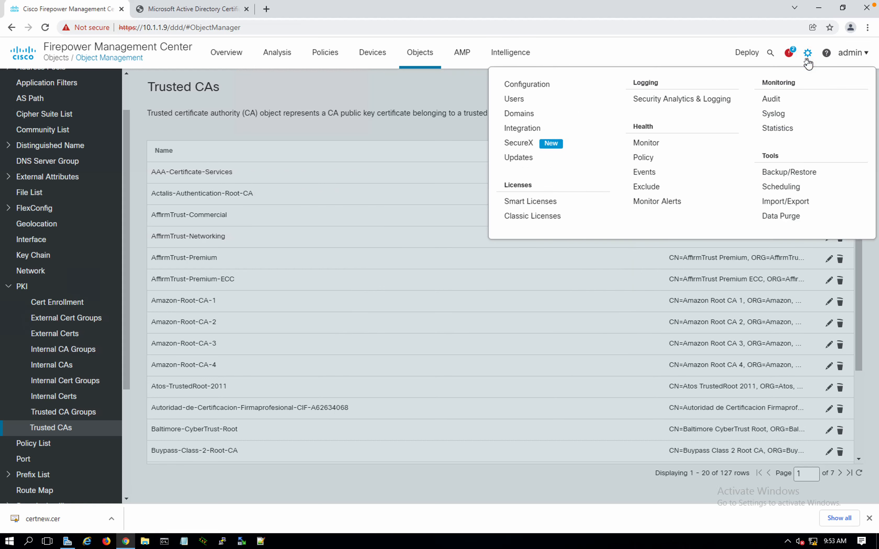
pyautogui.click(540, 86)
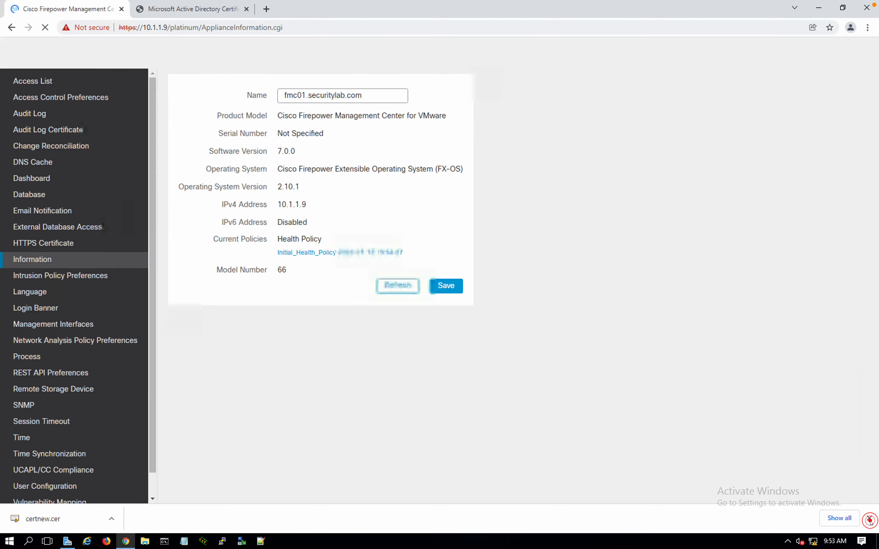
pyautogui.click(869, 519)
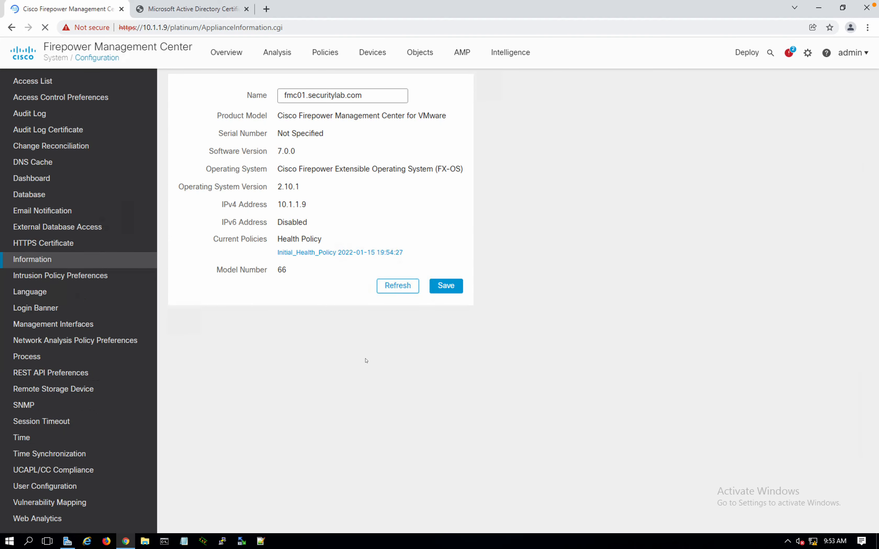
pyautogui.click(43, 246)
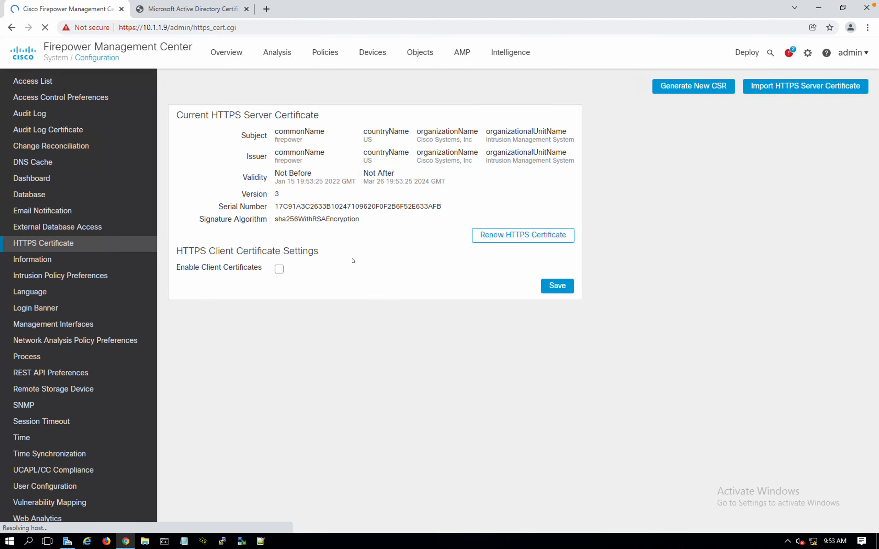
pyautogui.moveTo(183, 115); pyautogui.dragTo(304, 130)
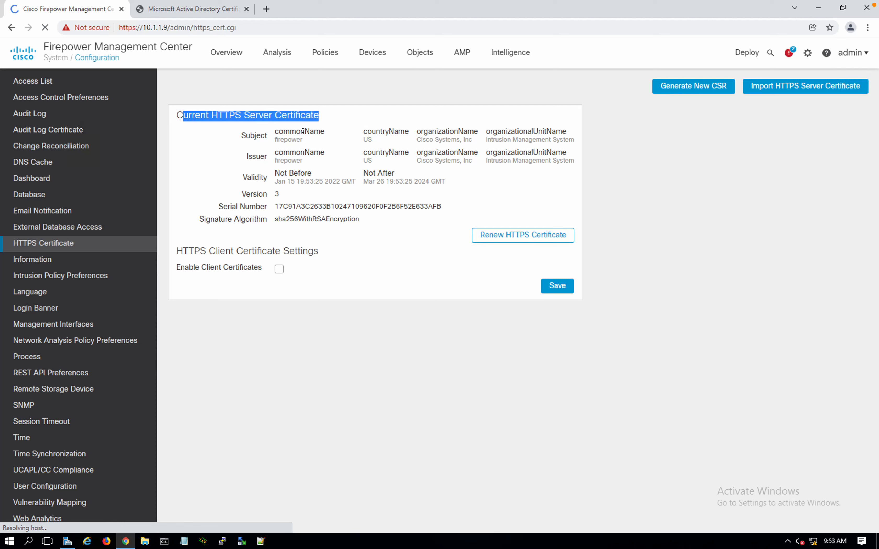
pyautogui.click(298, 139)
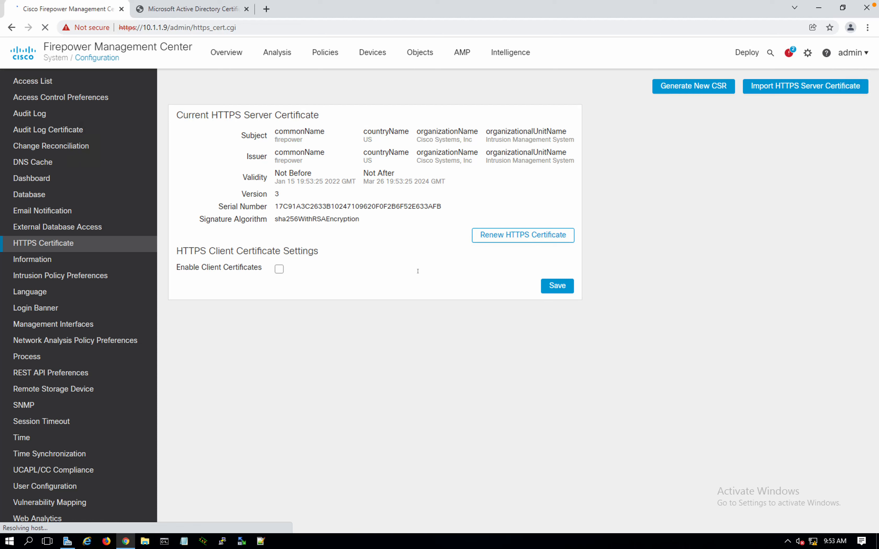
# Start a new CSR with country BR, state SP, locality Sao Paulo, organization Security Lab, unit IT
pyautogui.click(687, 89)
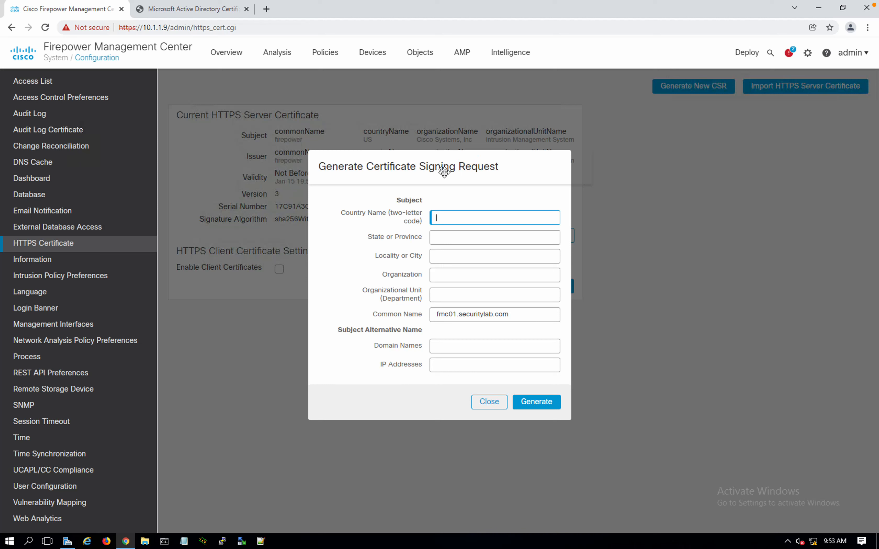
pyautogui.write('BR')
pyautogui.press('Tab')
pyautogui.write('SP')
pyautogui.press('Tab')
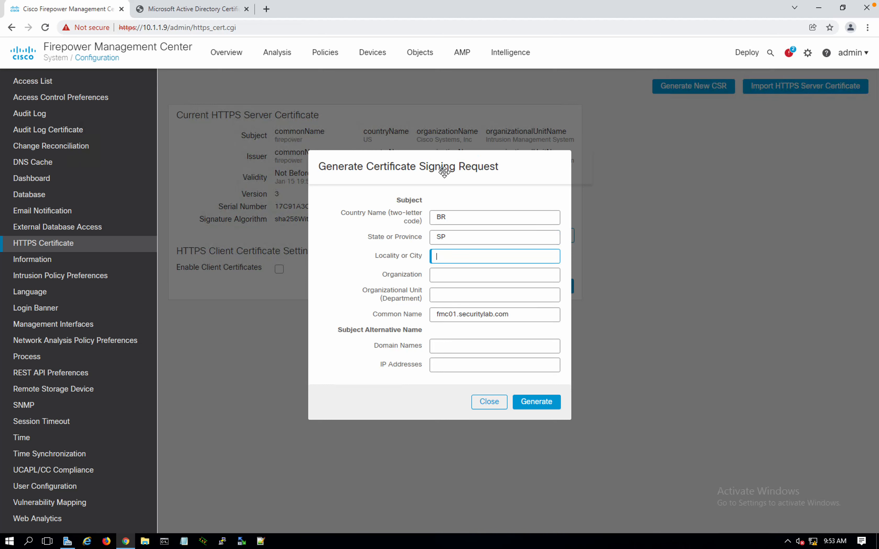
pyautogui.write('Sao Paulo')
pyautogui.press('Tab')
pyautogui.write('Security')
pyautogui.press('Tab')
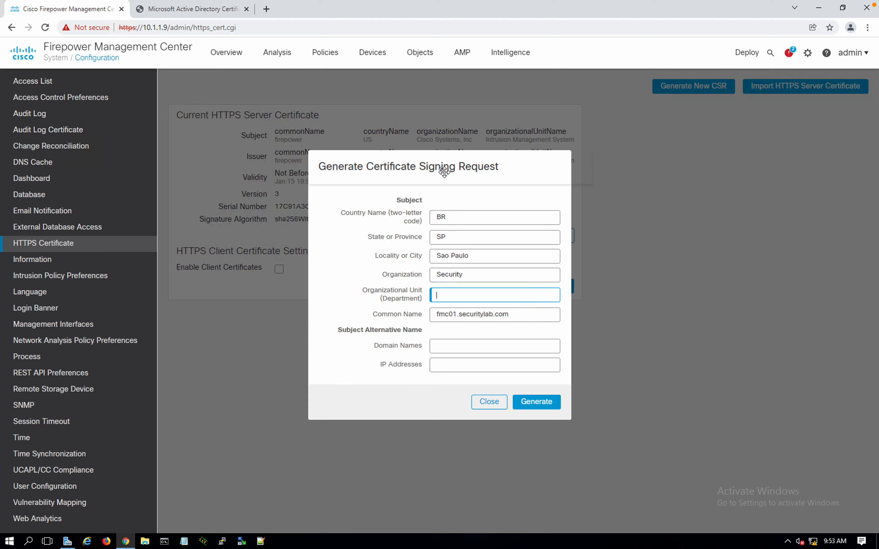
pyautogui.write('IT')
pyautogui.click(484, 271)
pyautogui.write('Lab')
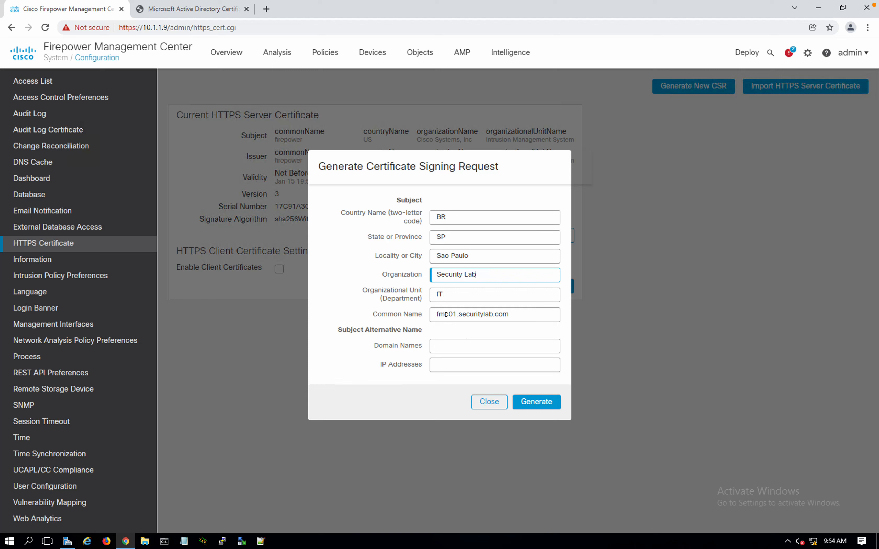
# Add domain fmc01.securitylab.com and IP 10.1.1.9, then generate and copy the CSR
pyautogui.click(464, 344)
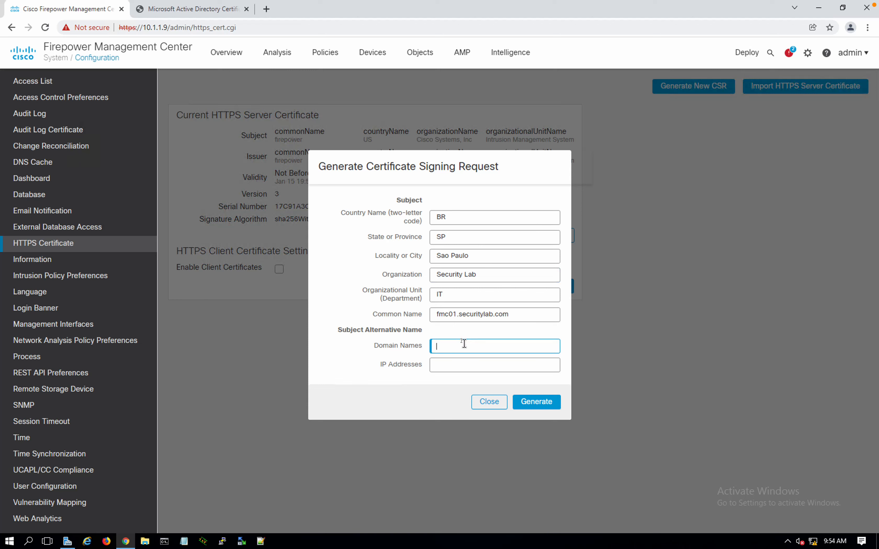
pyautogui.moveTo(523, 315); pyautogui.dragTo(428, 319)
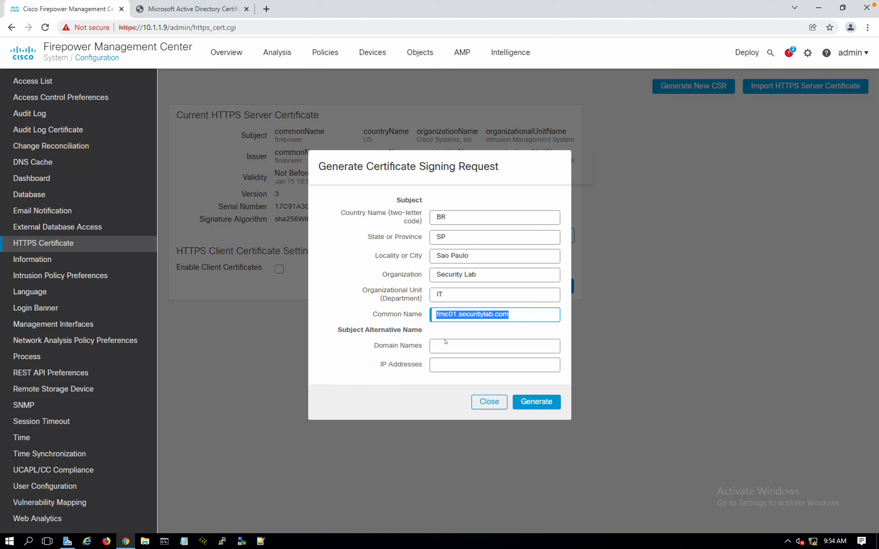
pyautogui.click(450, 364)
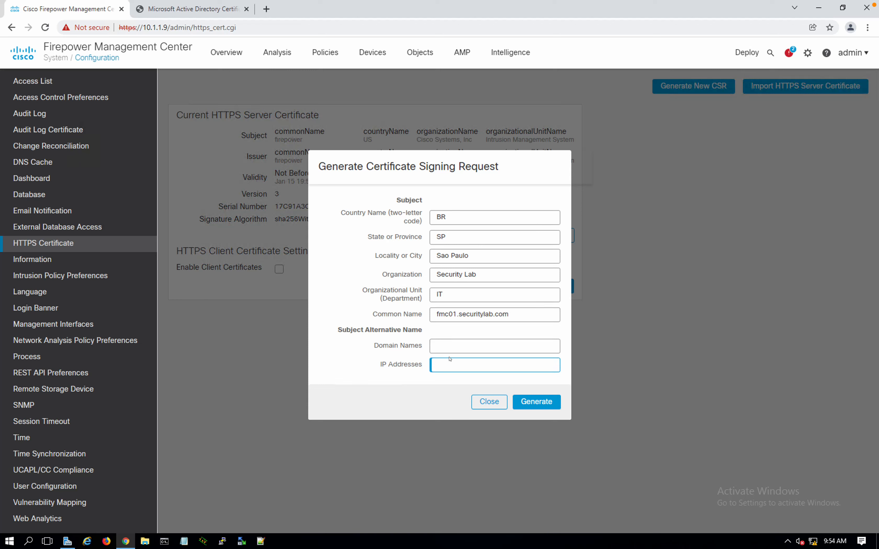
pyautogui.write('10.1.1.9')
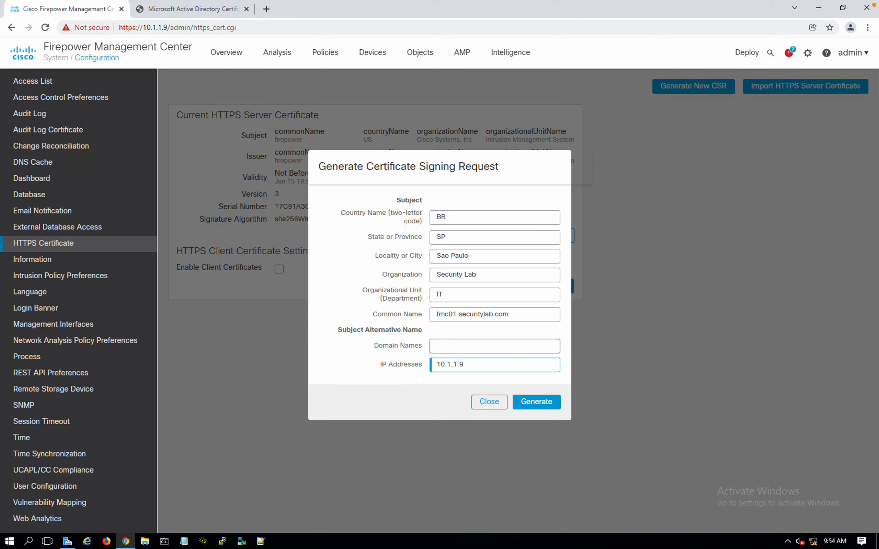
pyautogui.click(443, 339)
pyautogui.click(519, 312)
pyautogui.hotkey('ctrl', 'a')
pyautogui.hotkey('ctrl', 'c')
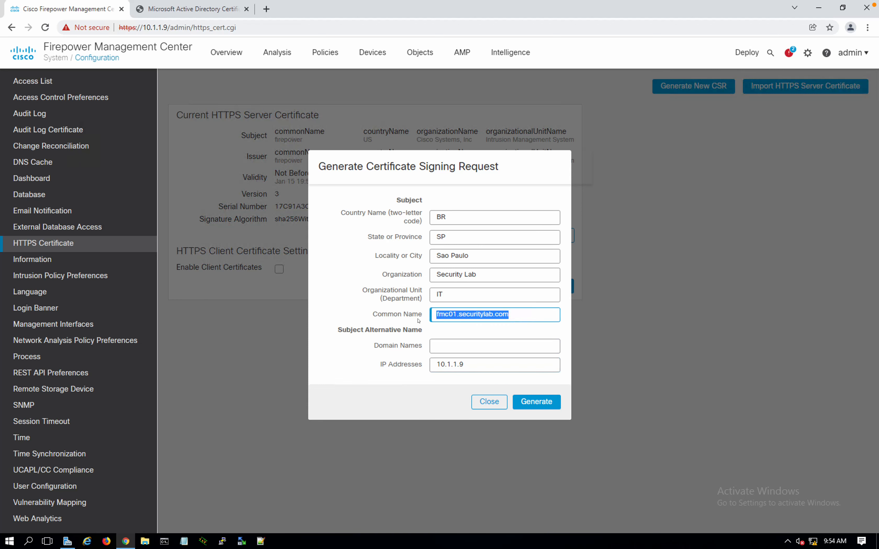
pyautogui.click(460, 352)
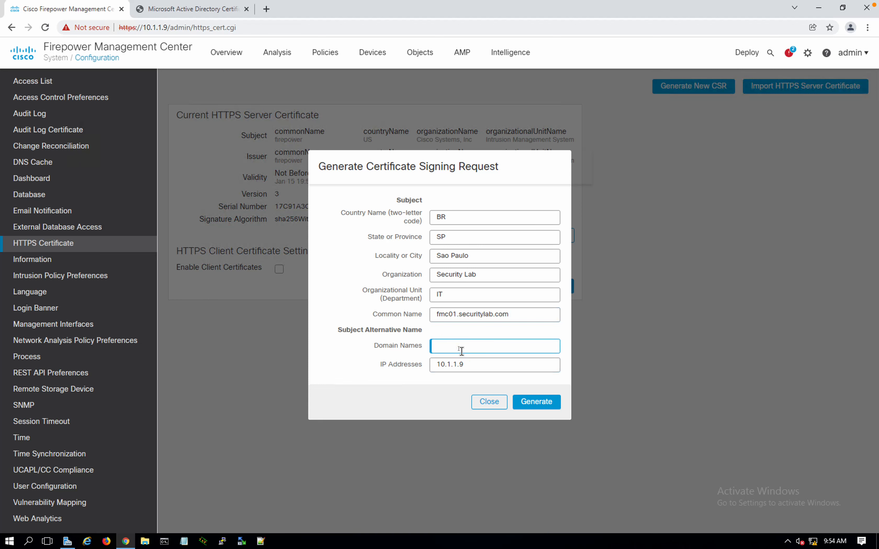
pyautogui.hotkey('ctrl', 'v')
pyautogui.click(433, 345)
pyautogui.click(530, 405)
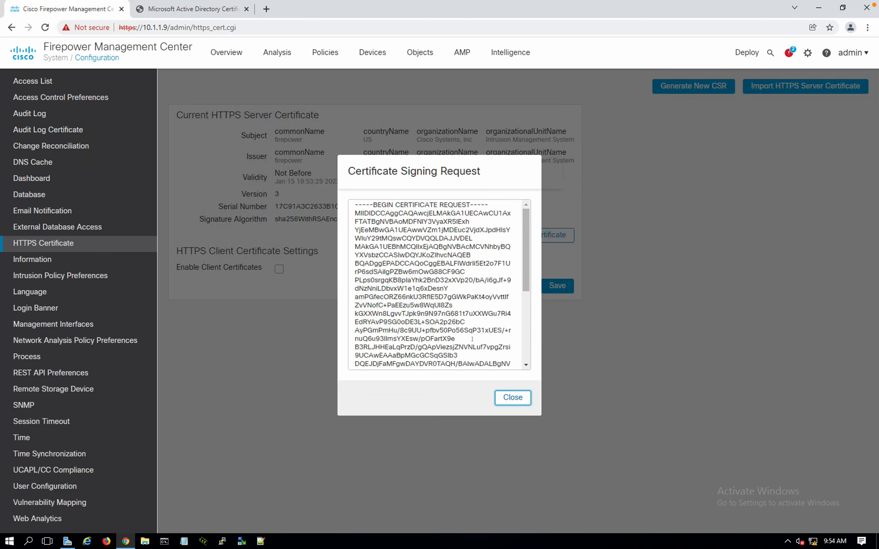
pyautogui.click(474, 340)
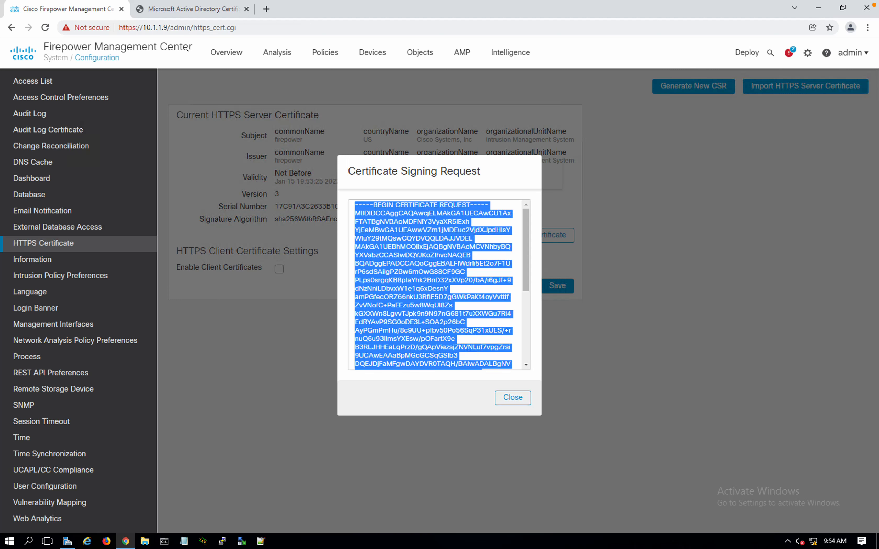
pyautogui.click(165, 10)
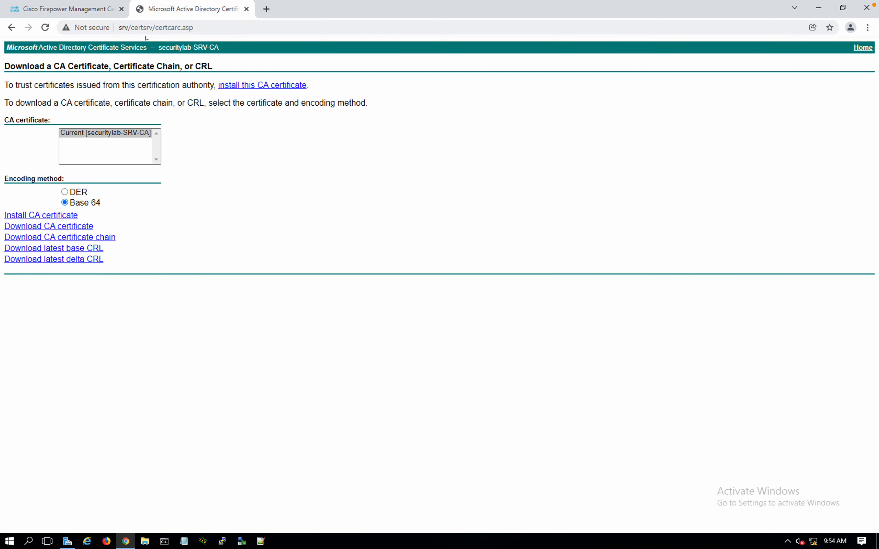
# Paste the FMC CSR into an advanced certificate request using the Web Server template
pyautogui.moveTo(151, 27); pyautogui.dragTo(211, 36)
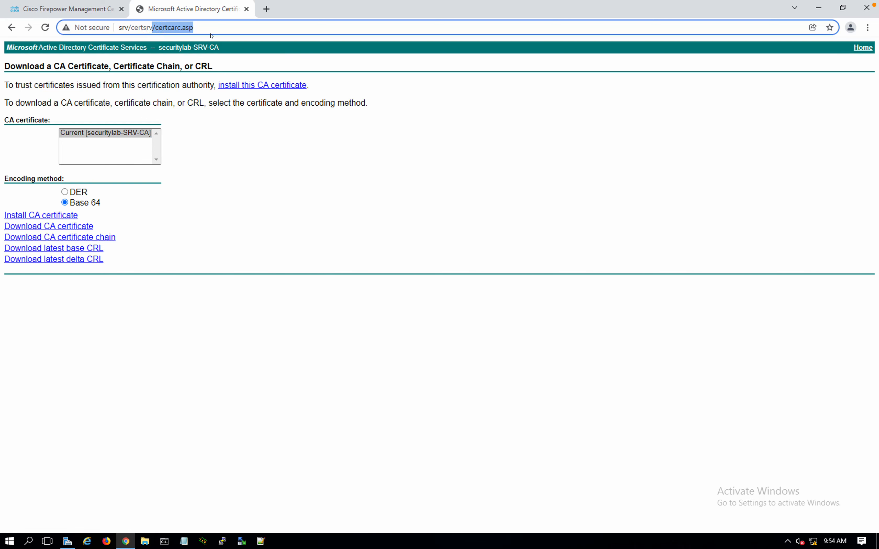
pyautogui.press('BackSpace')
pyautogui.press('Return')
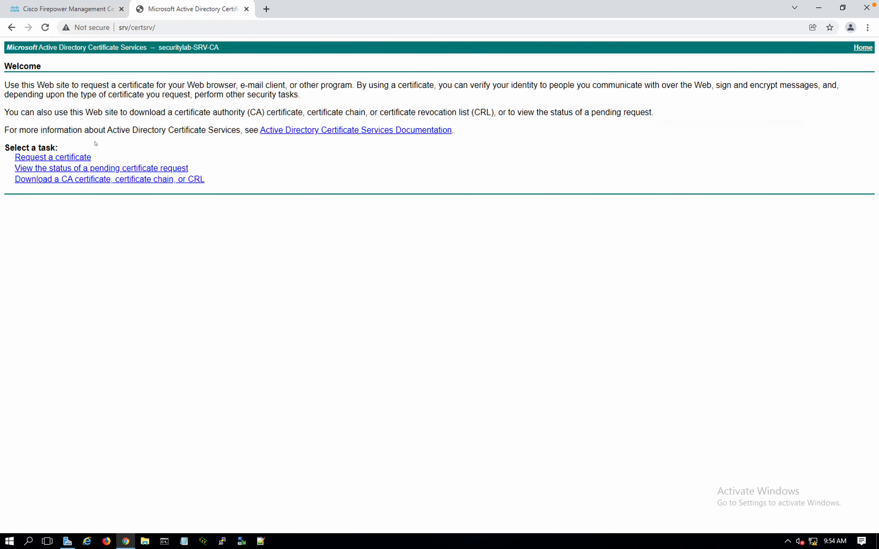
pyautogui.click(77, 159)
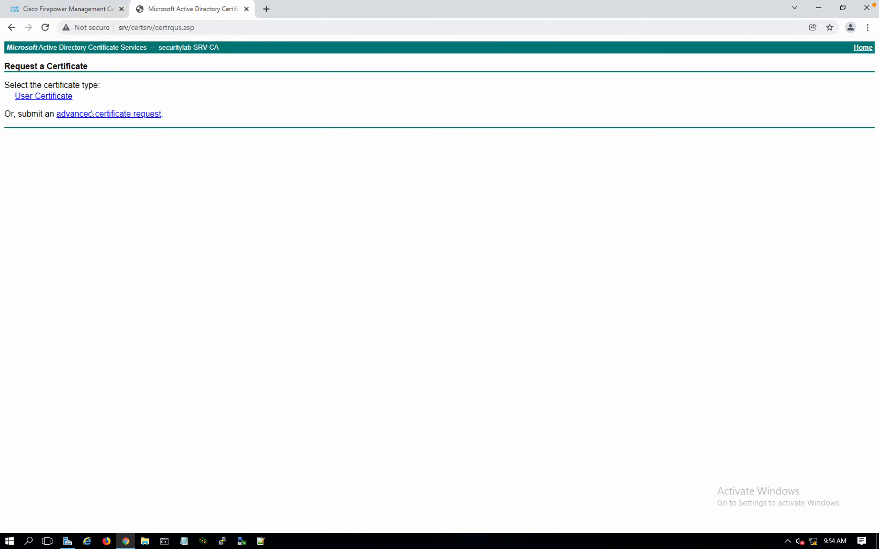
pyautogui.click(91, 113)
pyautogui.click(153, 145)
pyautogui.hotkey('ctrl', 'v')
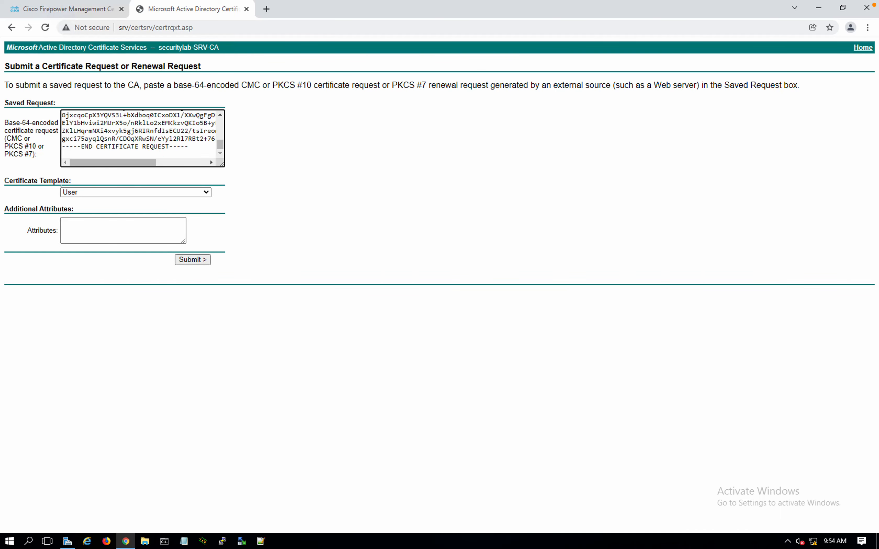
pyautogui.click(93, 191)
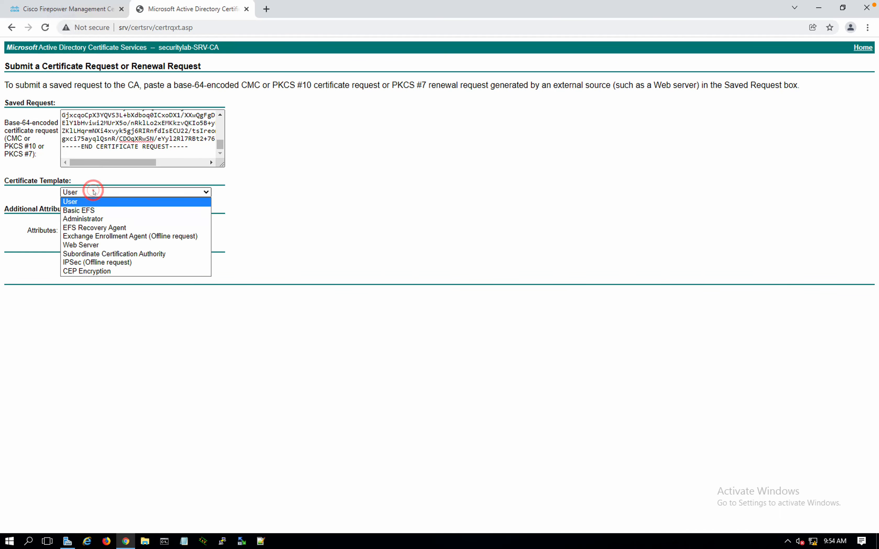
pyautogui.click(88, 246)
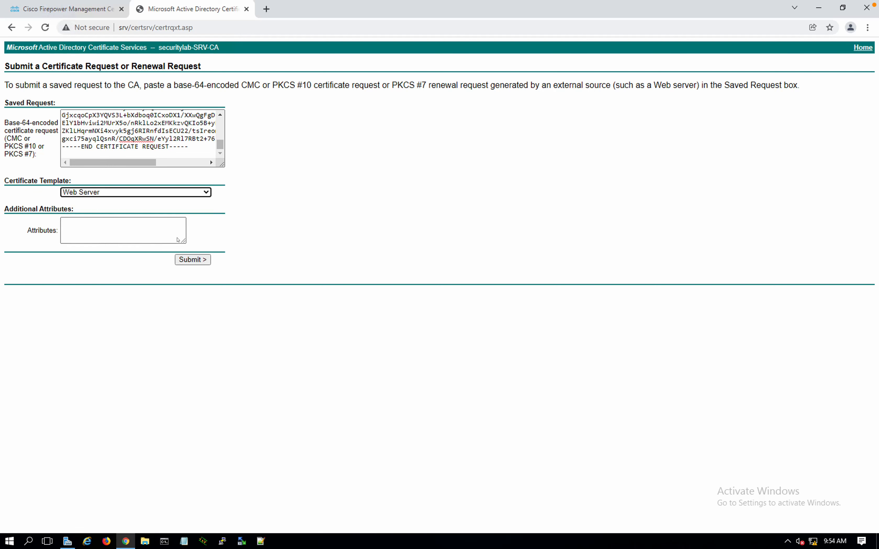
# Submit the request and download the issued certificate in Base 64 encoding
pyautogui.click(130, 151)
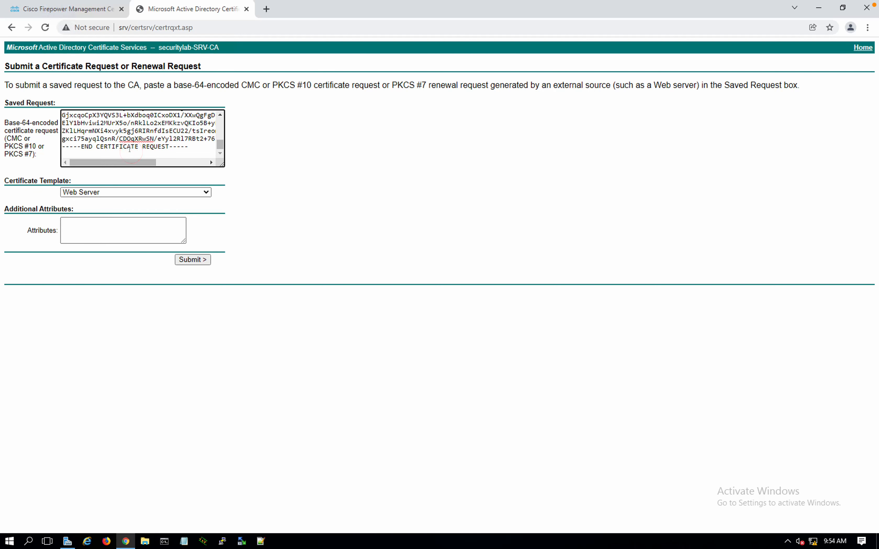
pyautogui.press('BackSpace')
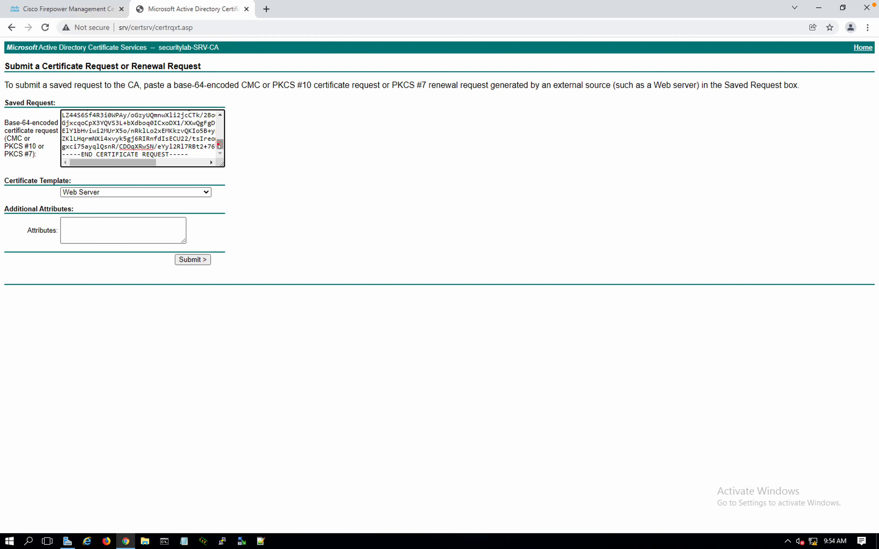
pyautogui.moveTo(220, 145); pyautogui.dragTo(219, 115)
pyautogui.click(193, 260)
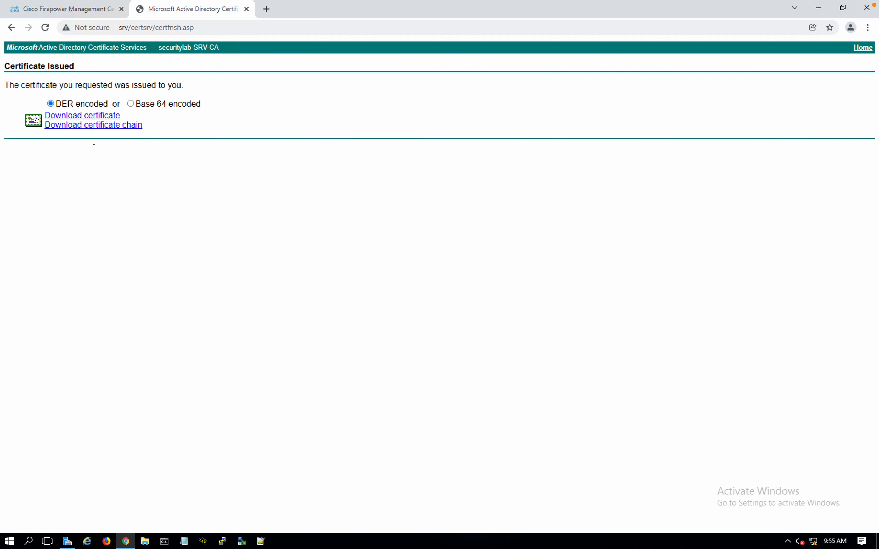
pyautogui.click(131, 105)
pyautogui.click(102, 116)
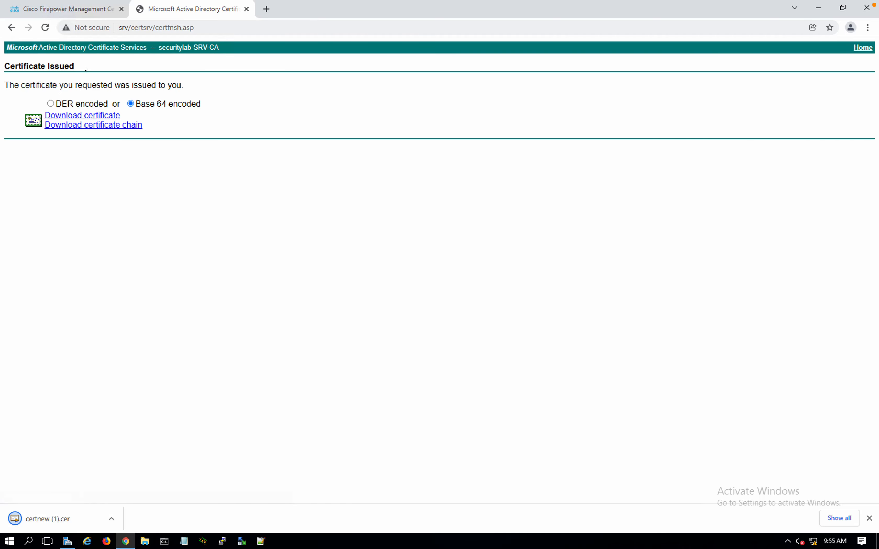
pyautogui.click(69, 10)
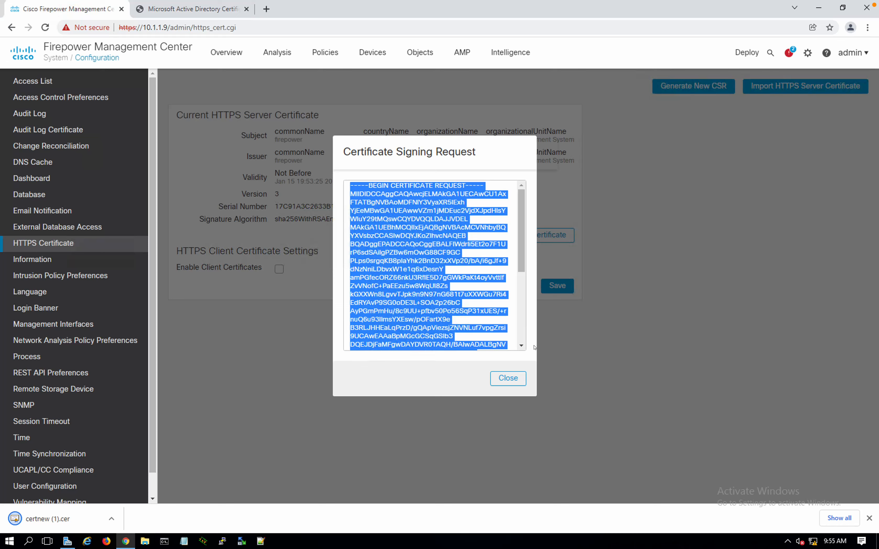
# Open the Import HTTPS Server Certificate dialog and show the kept certnew (1).cer in Downloads
pyautogui.click(507, 378)
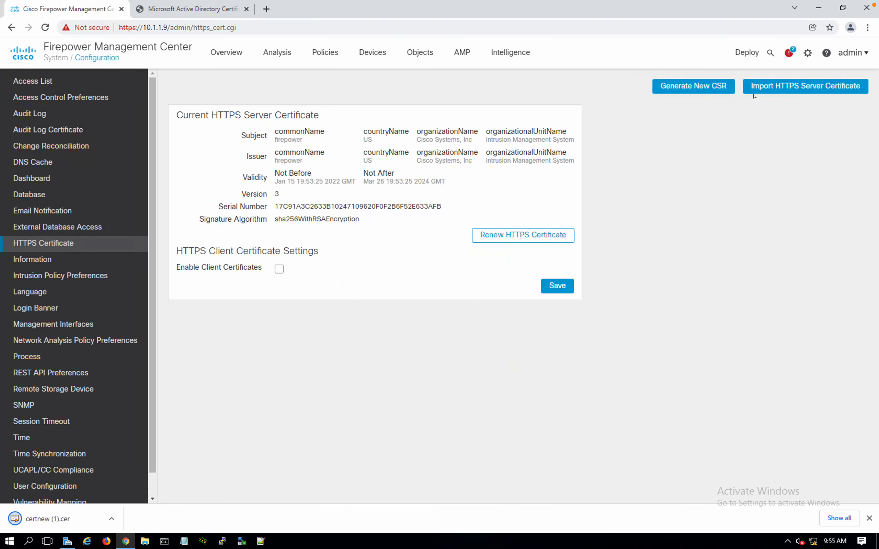
pyautogui.click(765, 92)
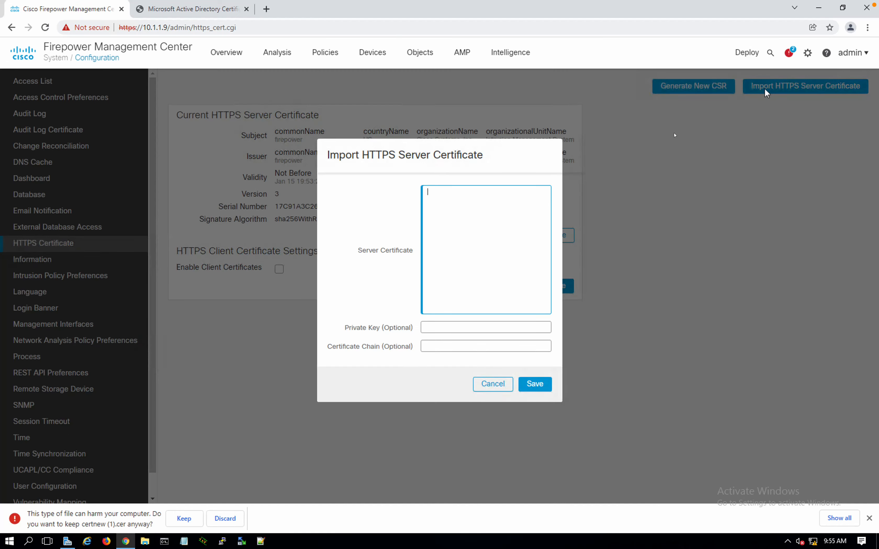
pyautogui.click(484, 201)
pyautogui.click(172, 520)
pyautogui.click(112, 522)
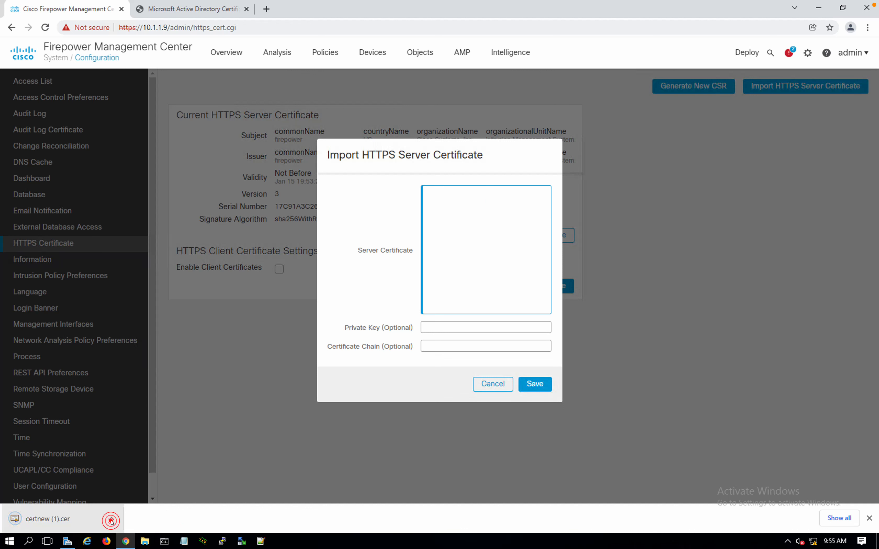
pyautogui.click(135, 483)
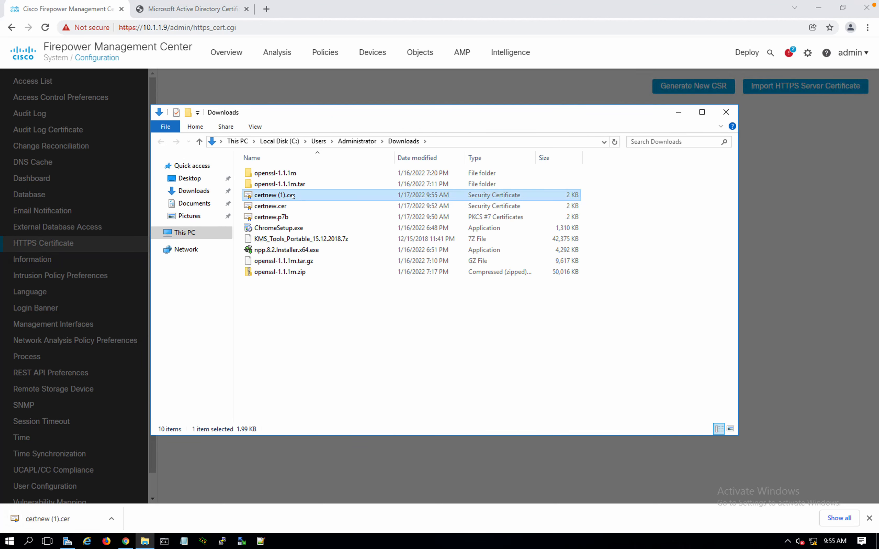
# Open certnew (1).cer in Notepad++ and select its entire certificate text
pyautogui.rightClick(293, 196)
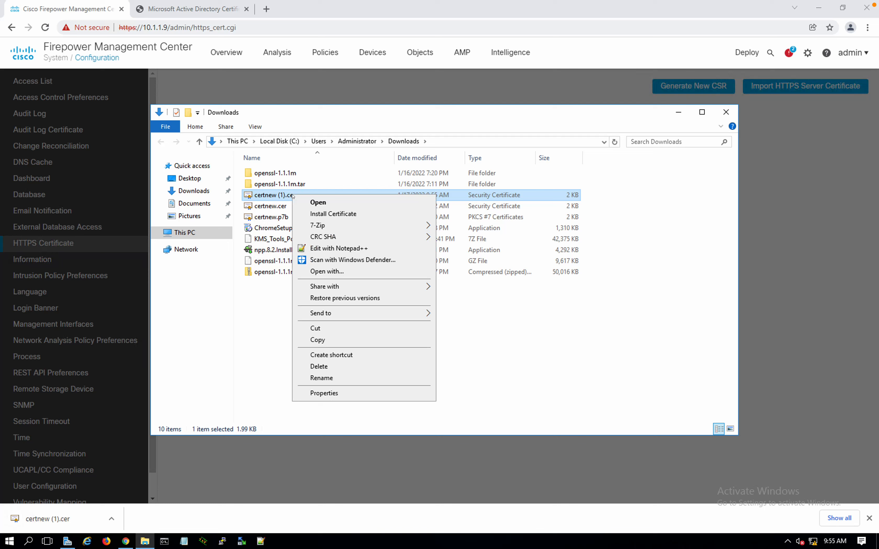
pyautogui.click(332, 249)
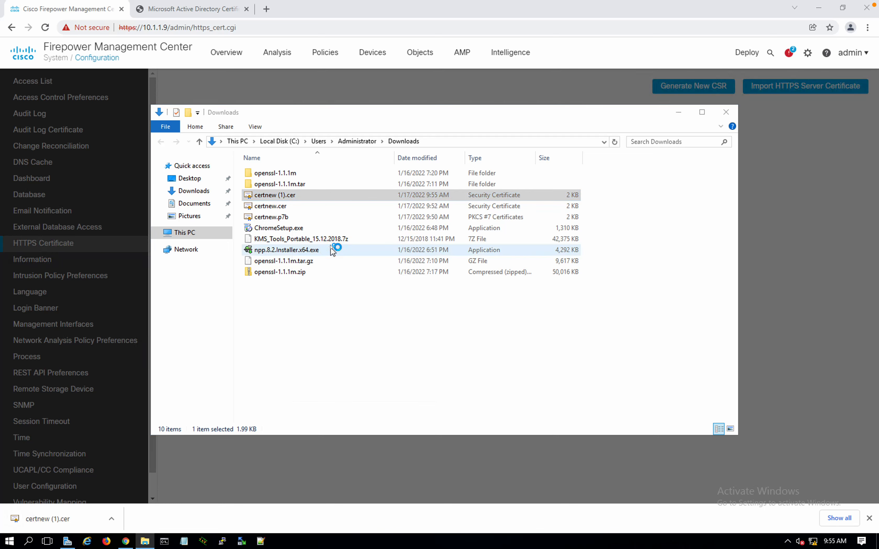
pyautogui.click(332, 250)
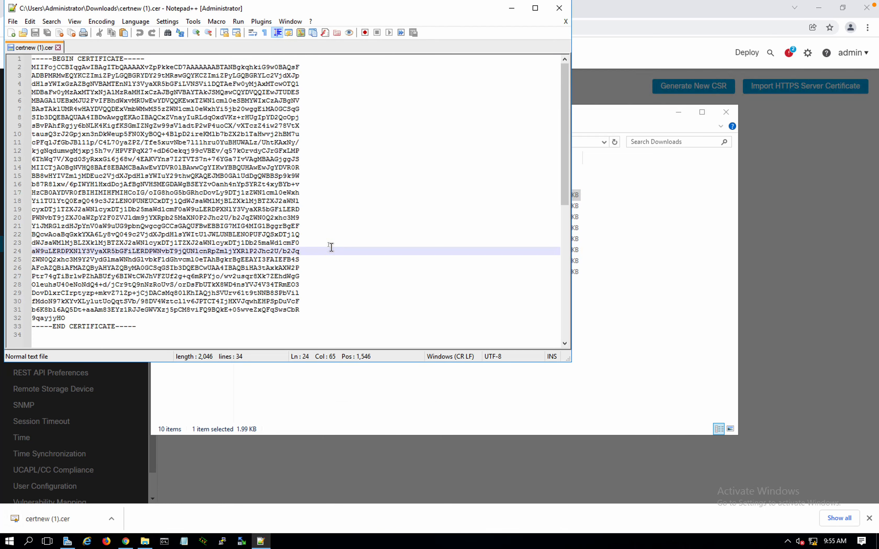
pyautogui.hotkey('ctrl', 'a')
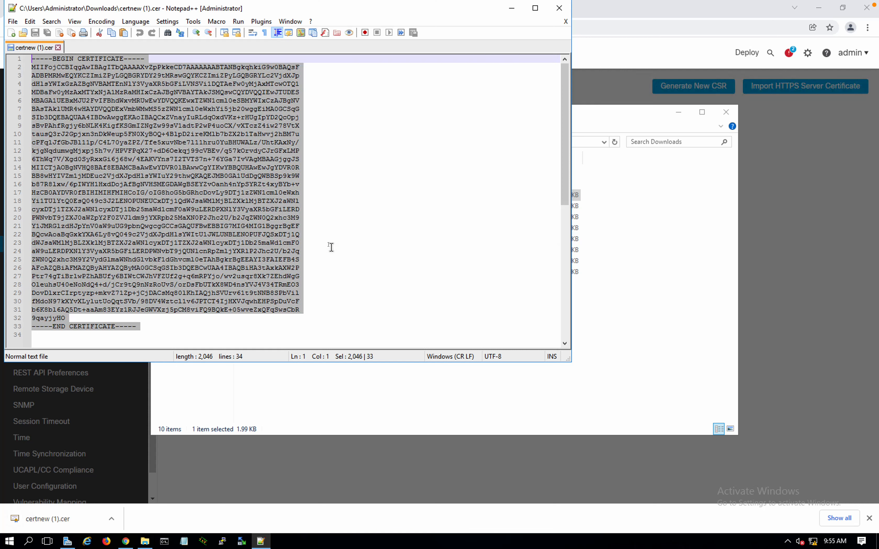
pyautogui.click(814, 242)
# Paste the certnew (1).cer text into the Server Certificate box, trim the blank line, and save
pyautogui.click(492, 254)
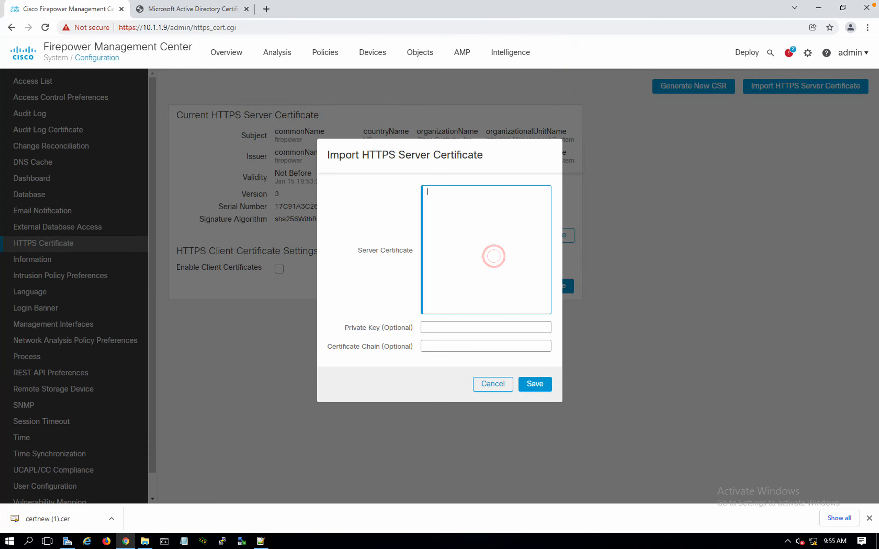
pyautogui.hotkey('ctrl', 'v')
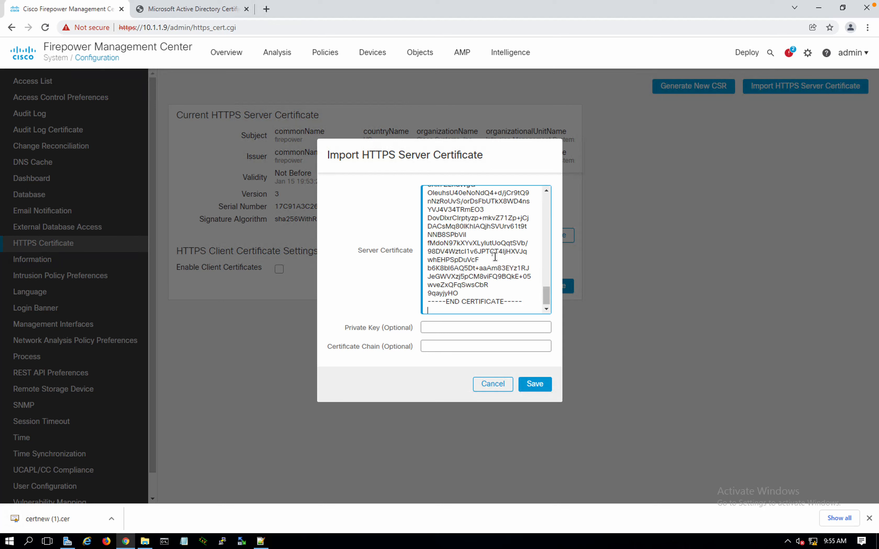
pyautogui.press('BackSpace')
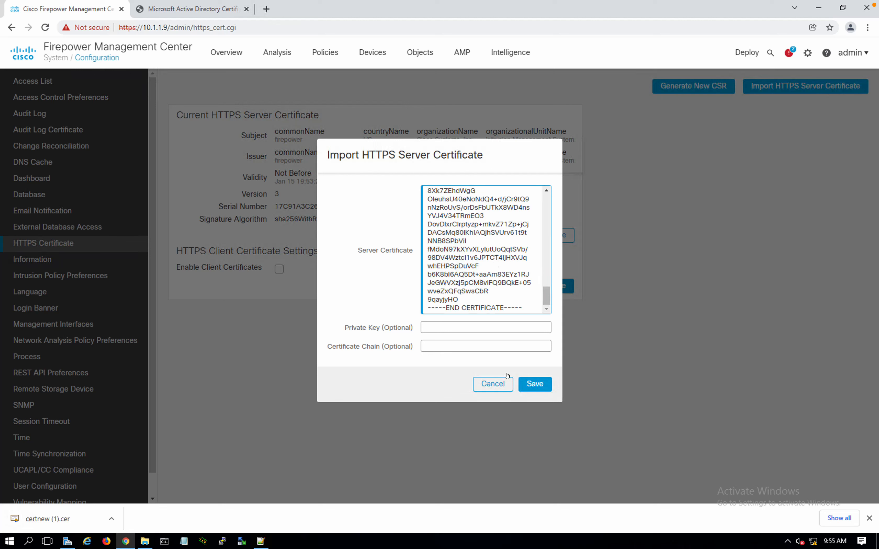
pyautogui.click(421, 326)
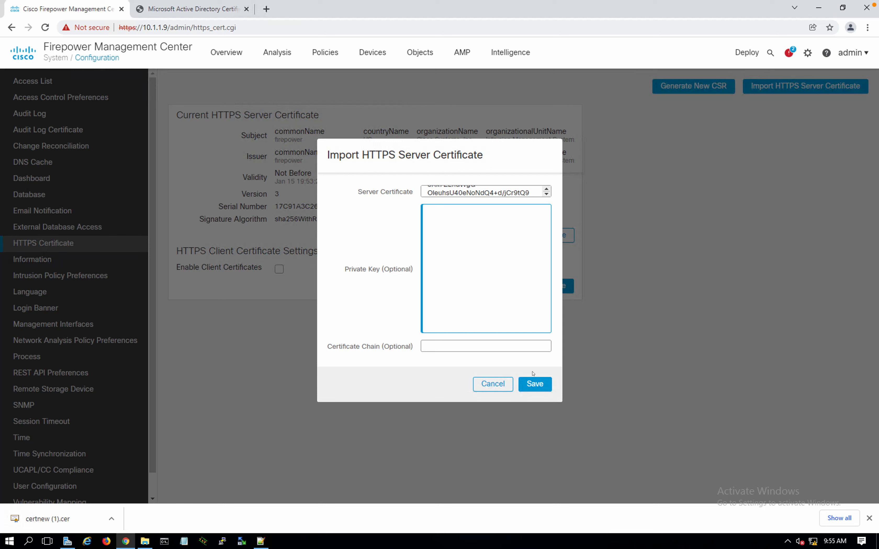
pyautogui.click(535, 385)
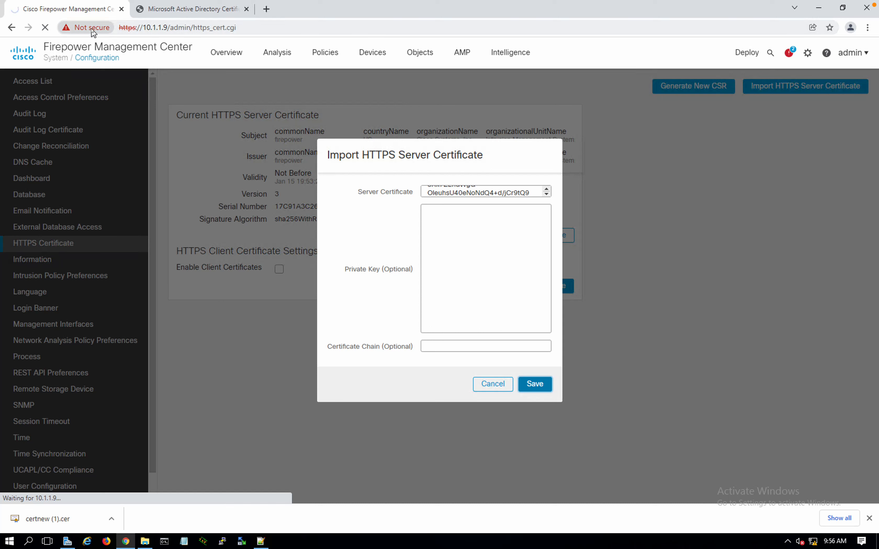
pyautogui.click(475, 304)
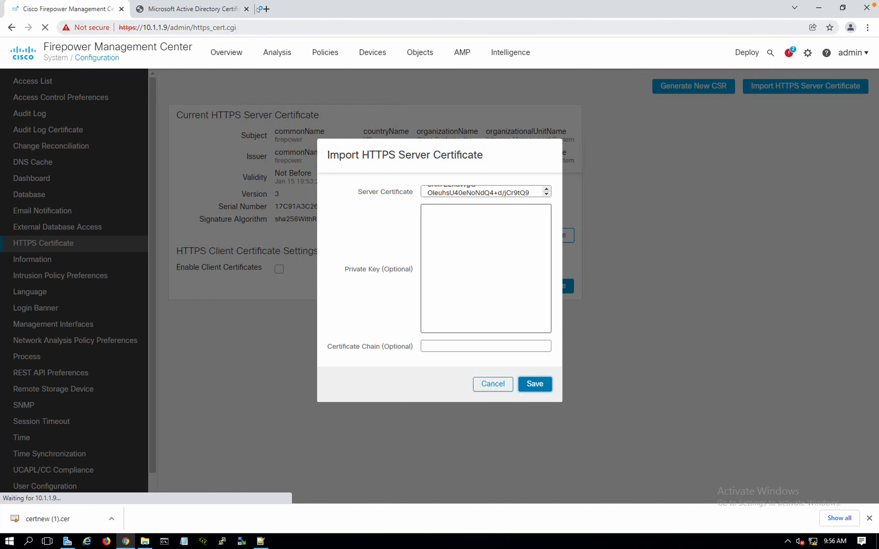
pyautogui.hotkey('ctrl', 't')
pyautogui.click(242, 26)
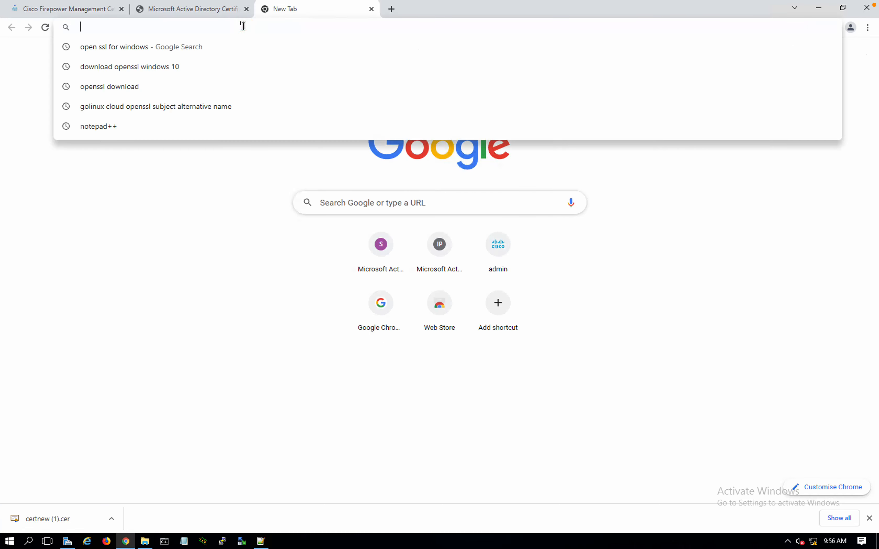
pyautogui.write('10.1.1.7')
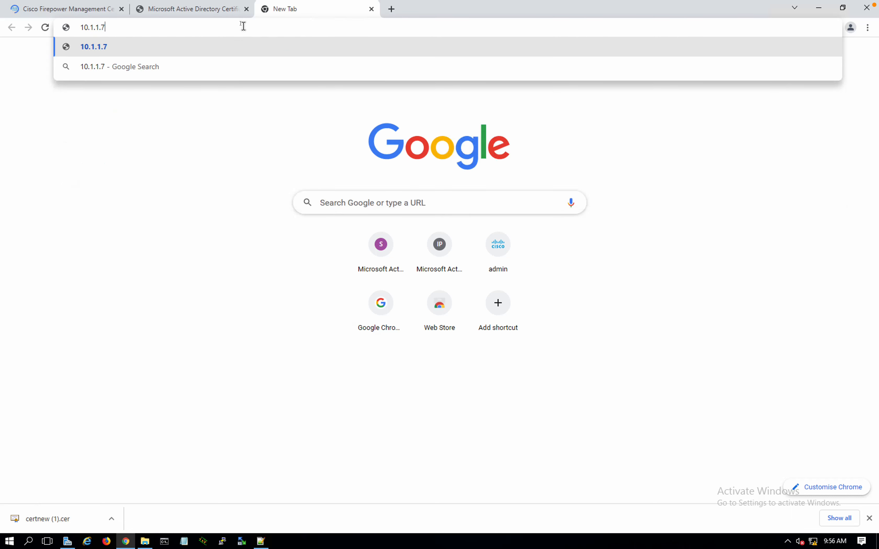
pyautogui.press('Return')
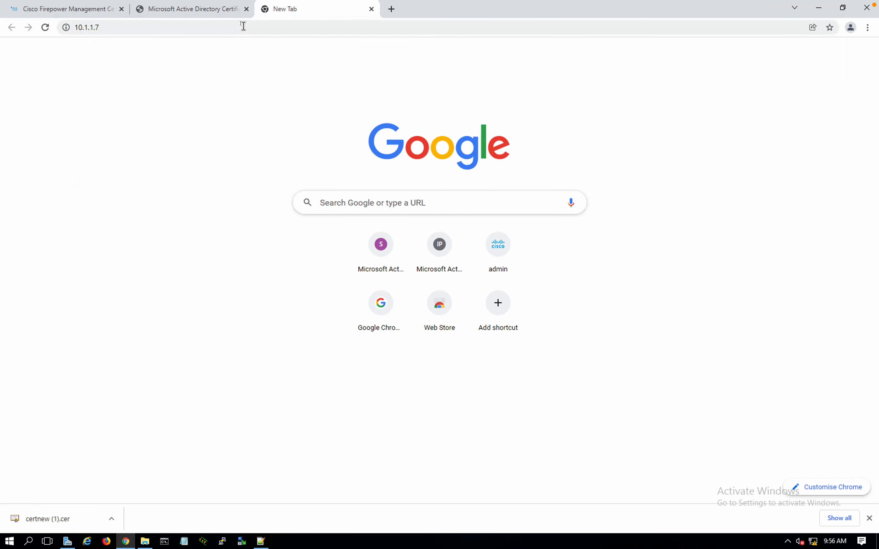
pyautogui.click(243, 27)
pyautogui.press('Home')
pyautogui.write('https')
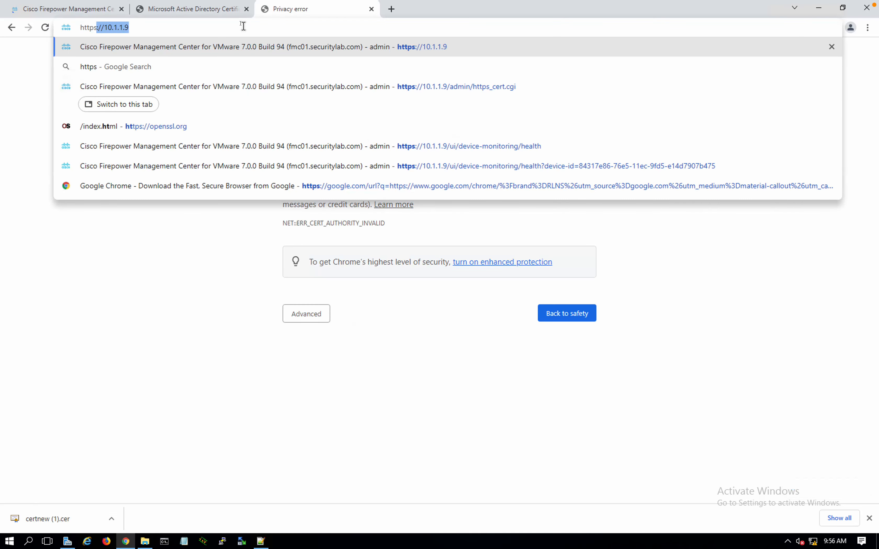
pyautogui.click(187, 387)
pyautogui.click(309, 311)
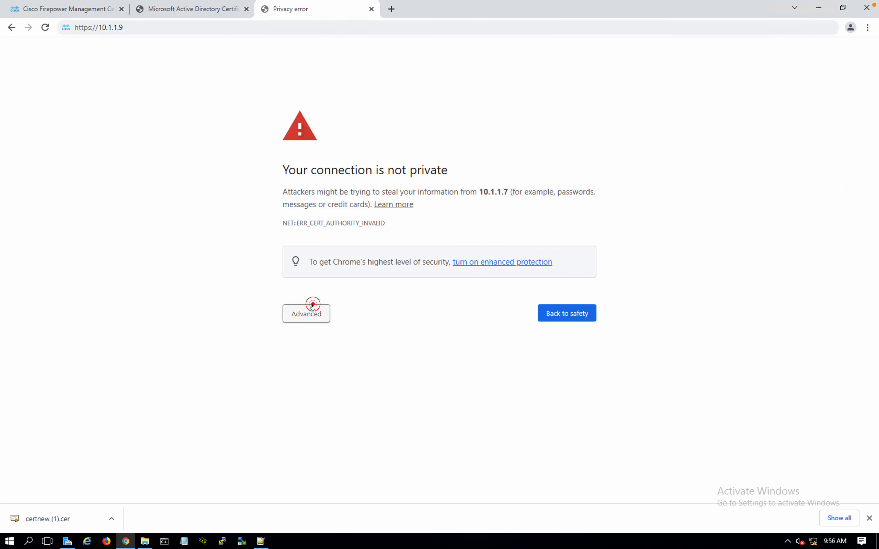
pyautogui.click(326, 392)
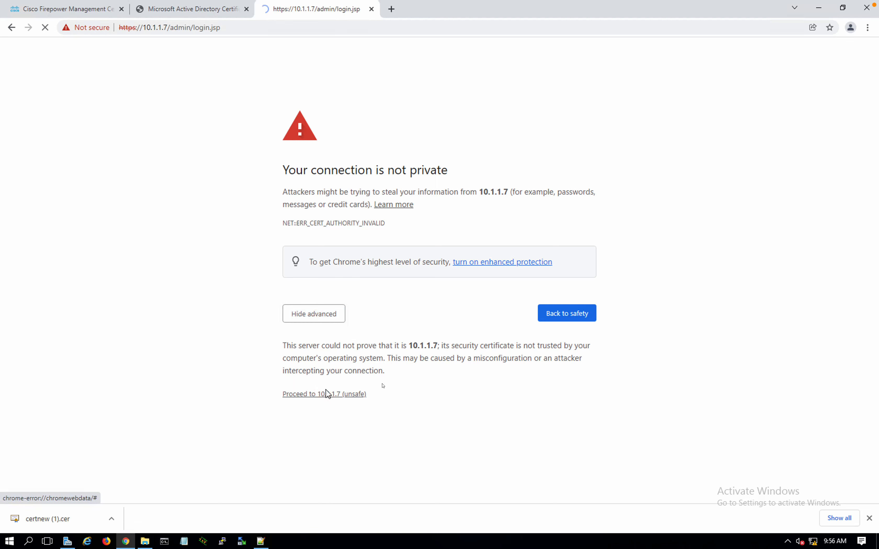
pyautogui.click(869, 518)
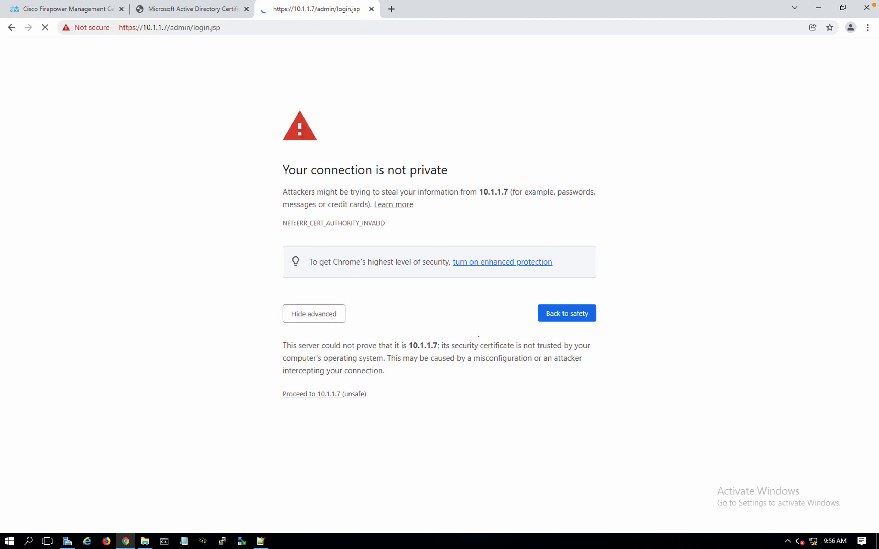
pyautogui.click(97, 10)
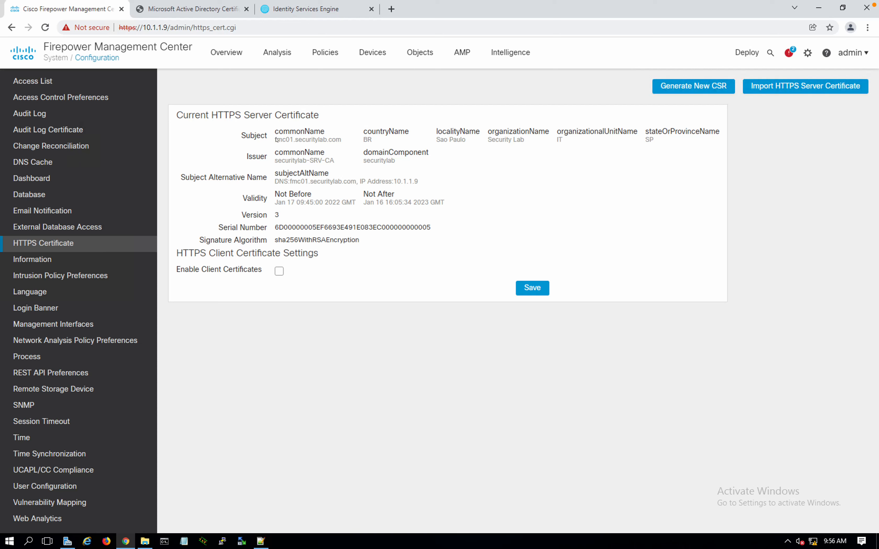
# Confirm the new certificate shows fmc01.securitylab.com and IP 10.1.1.9, then refresh the page
pyautogui.moveTo(273, 136); pyautogui.dragTo(344, 139)
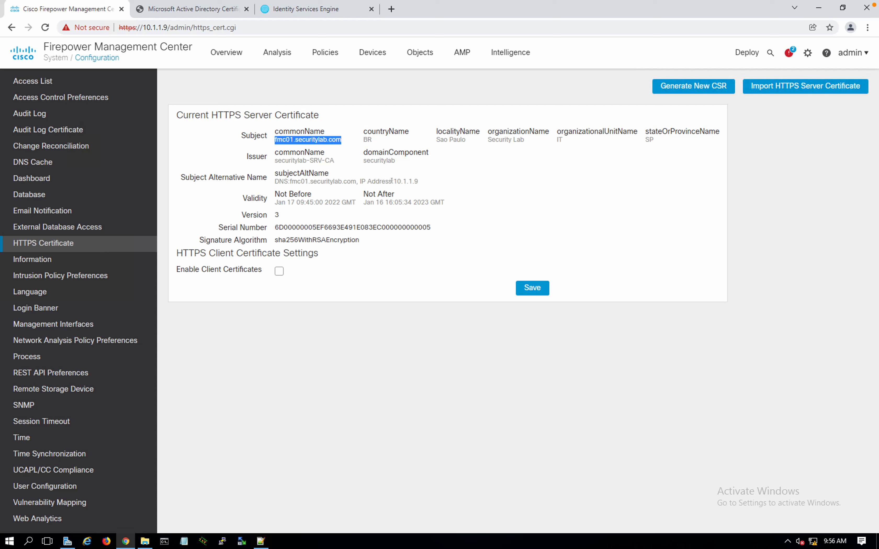
pyautogui.moveTo(392, 180); pyautogui.dragTo(427, 186)
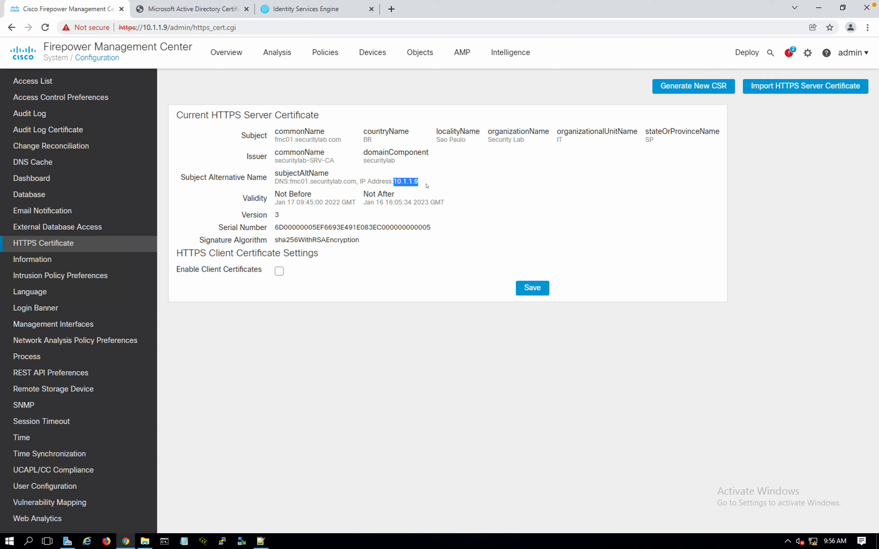
pyautogui.press('F5')
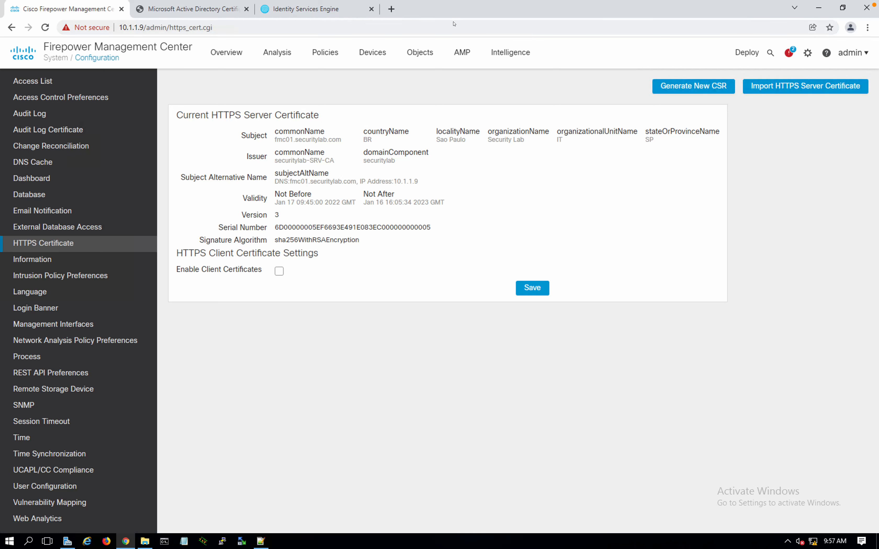
pyautogui.click(126, 543)
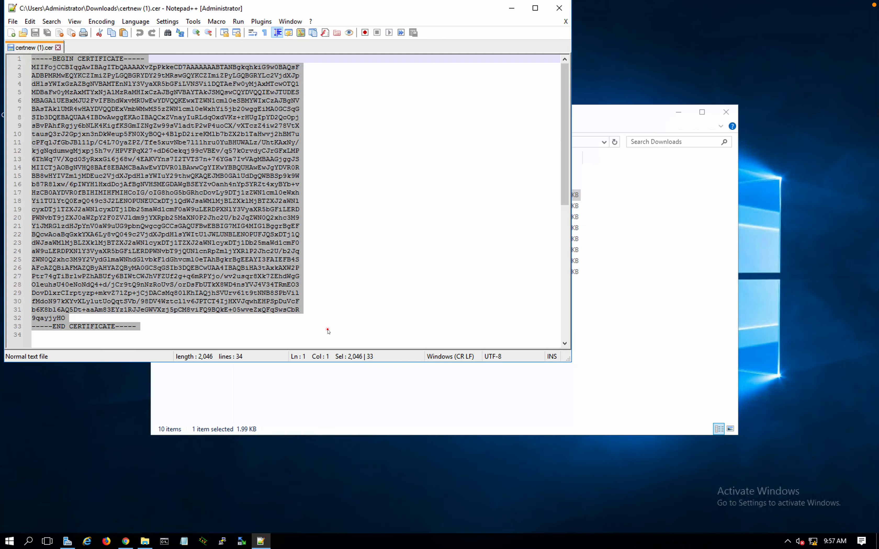
pyautogui.click(328, 327)
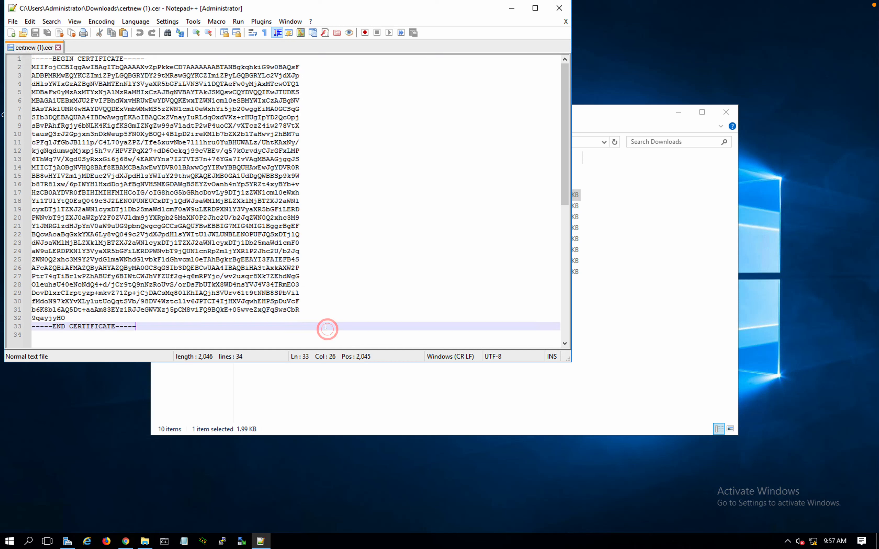
pyautogui.click(125, 541)
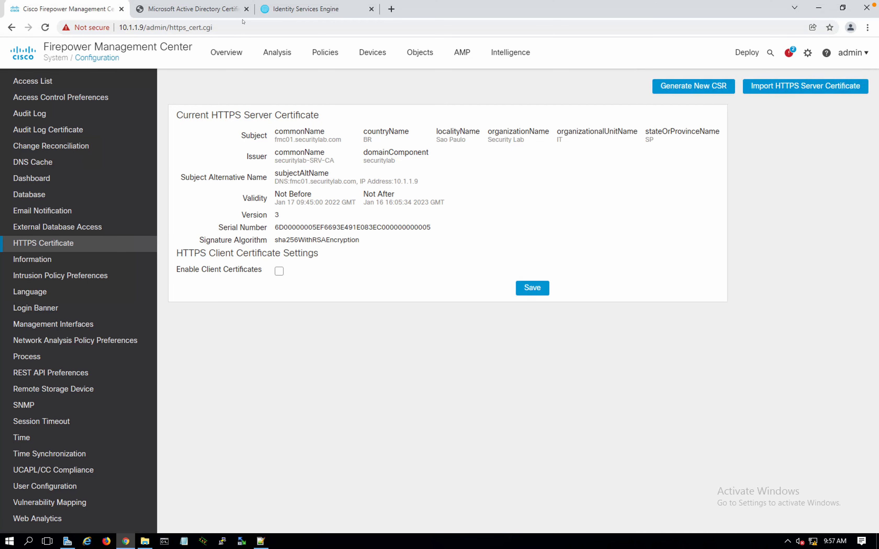
# Log in to ISE with the admin account and dismiss the telemetry prompt with Provide later
pyautogui.click(294, 15)
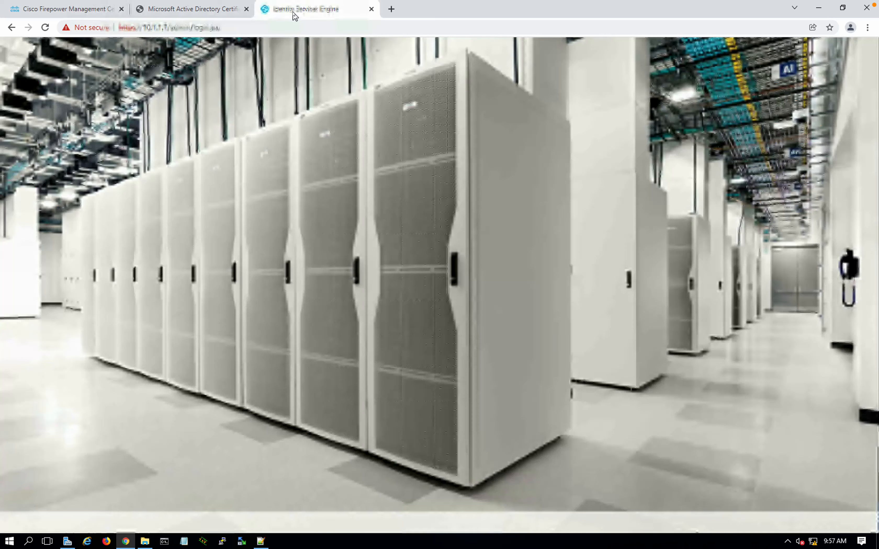
pyautogui.write('admin')
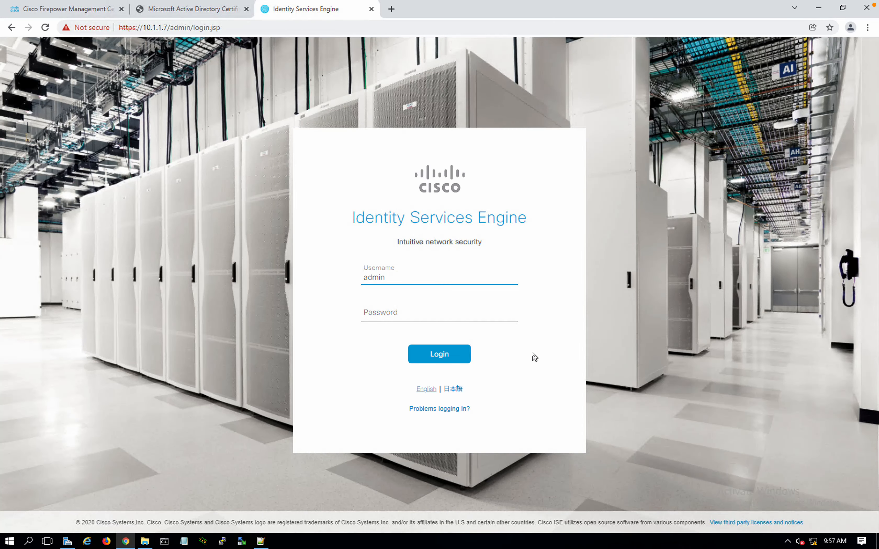
pyautogui.press('Tab')
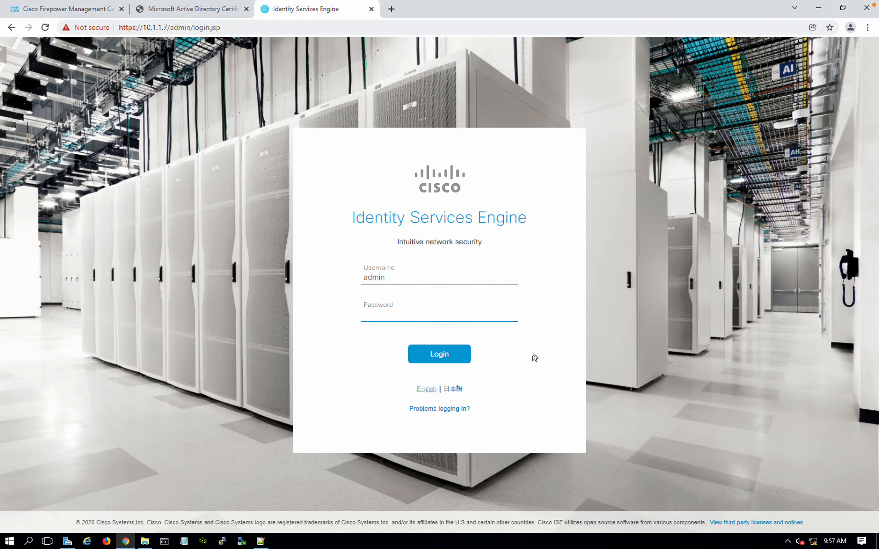
pyautogui.write('•••••••••')
pyautogui.press('Return')
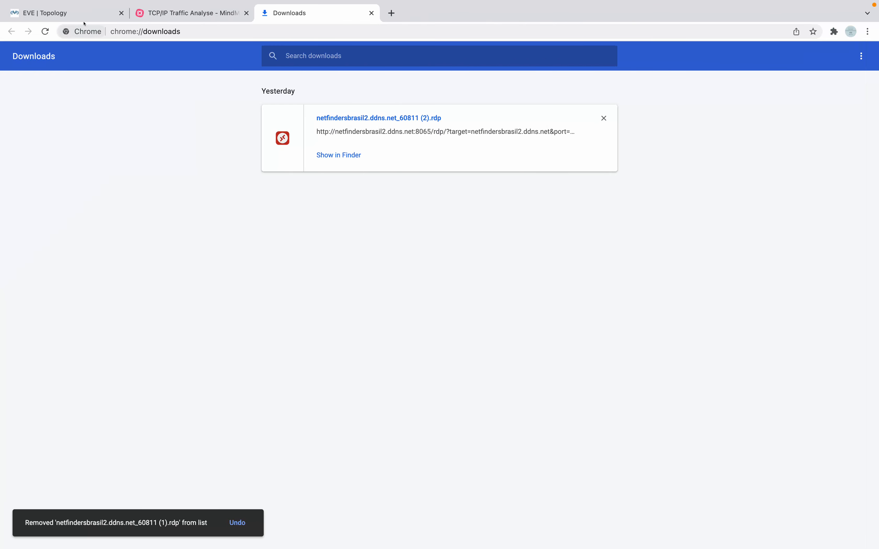
pyautogui.click(77, 14)
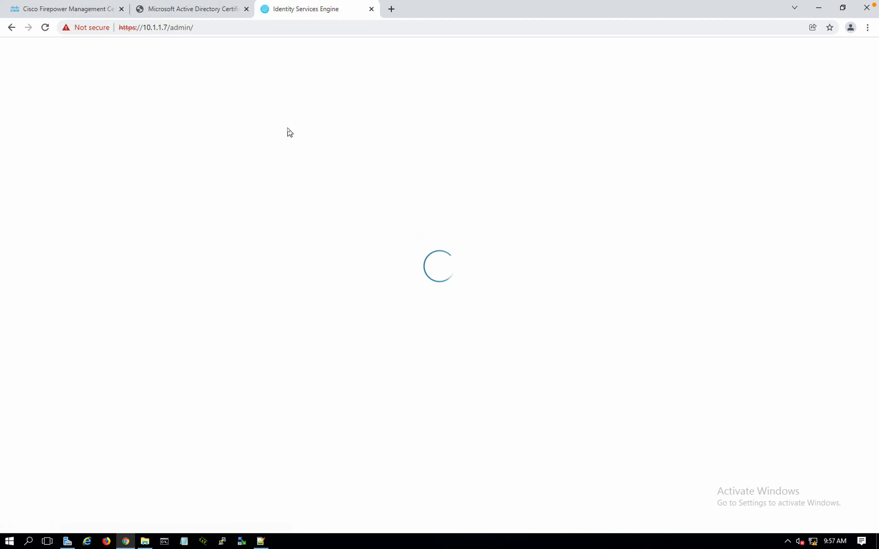
pyautogui.hotkey('ctrl', 'Right')
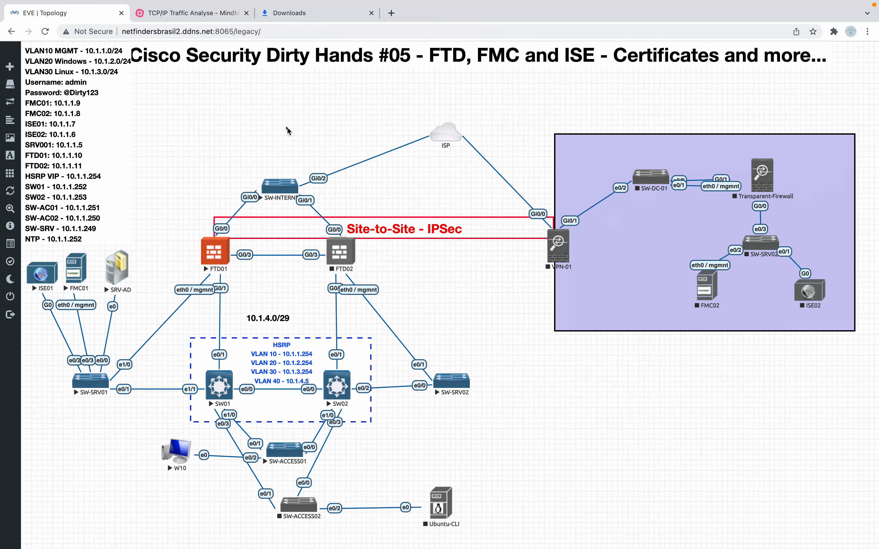
pyautogui.hotkey('ctrl', 'Left')
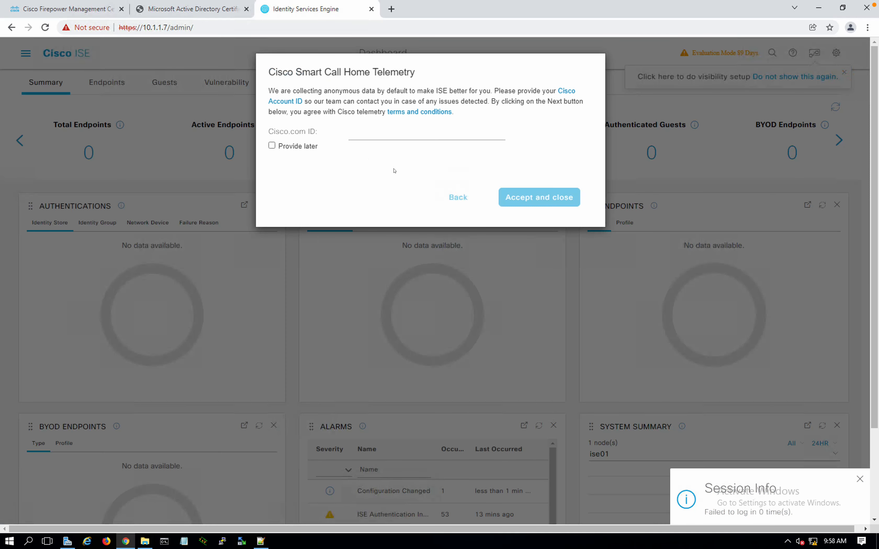
pyautogui.click(272, 146)
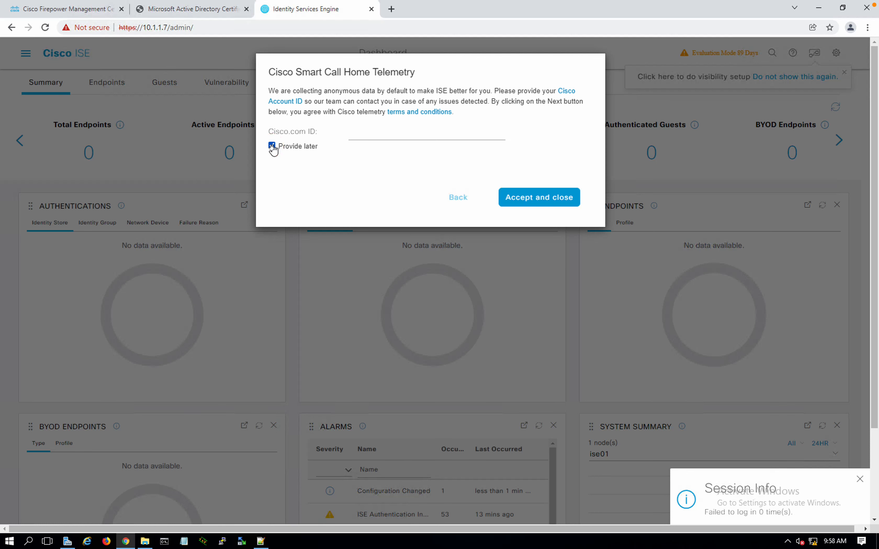
pyautogui.click(512, 197)
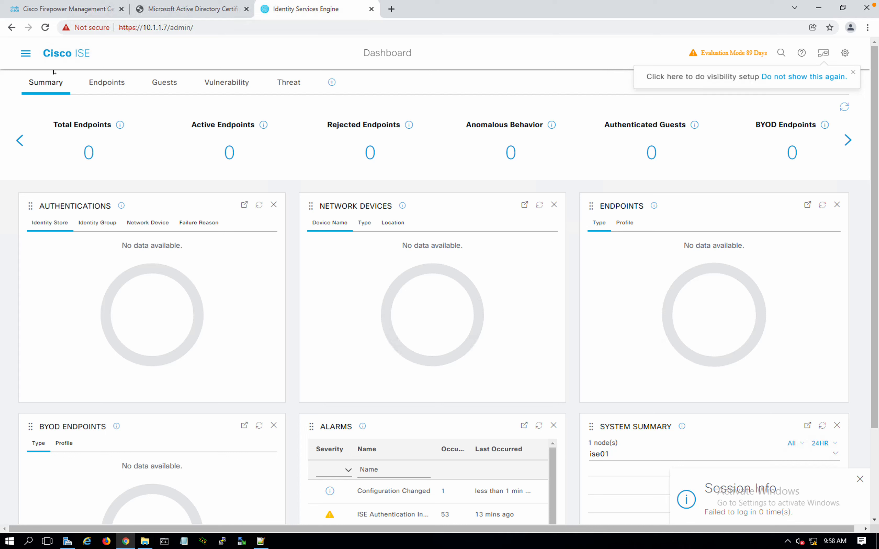
# Go to Administration > Certificates > Trusted Certificates and start a new import
pyautogui.click(26, 54)
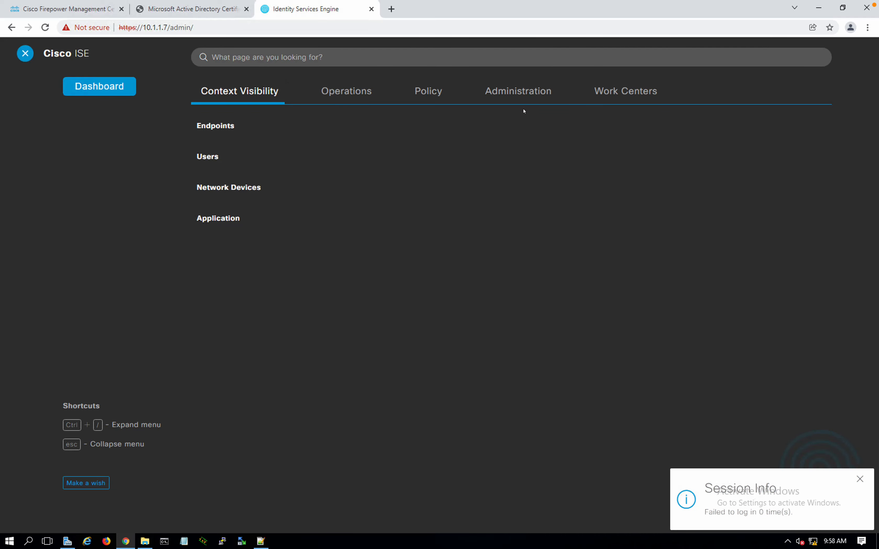
pyautogui.click(515, 91)
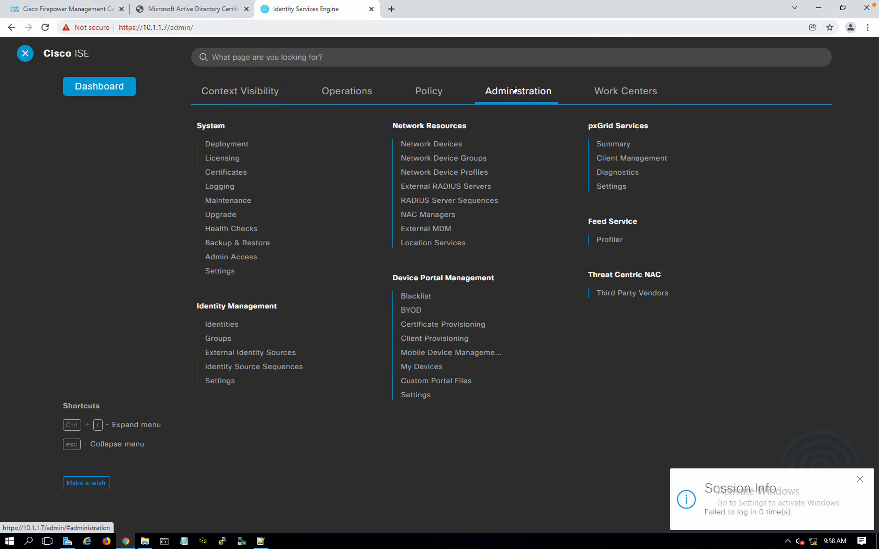
pyautogui.click(238, 177)
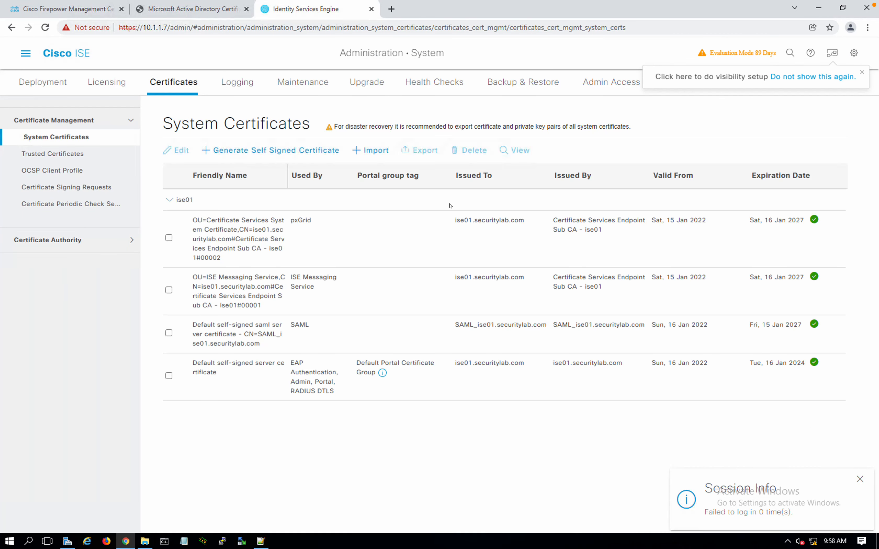
pyautogui.click(82, 152)
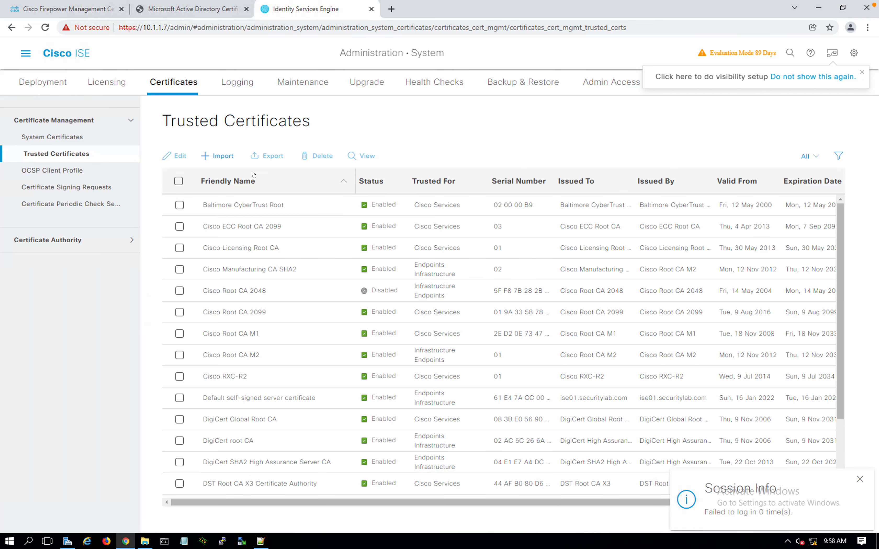
pyautogui.click(223, 159)
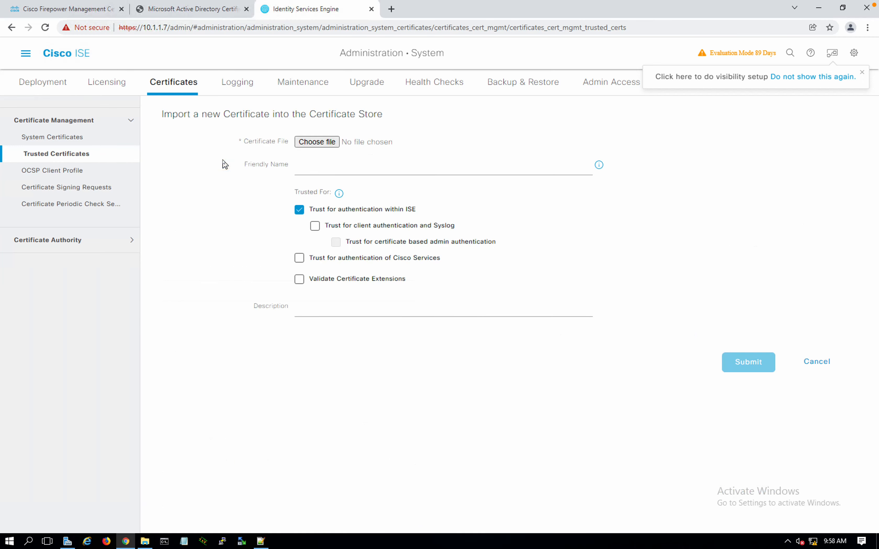
# Load certnew.cer as a trusted certificate named 'ROOT CA - Security Lab', trusted for client auth and Syslog
pyautogui.click(315, 227)
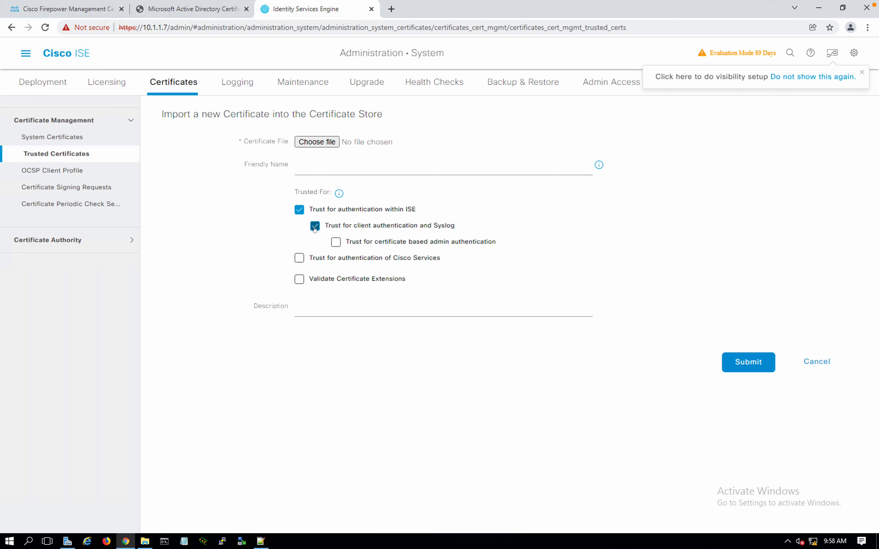
pyautogui.click(324, 145)
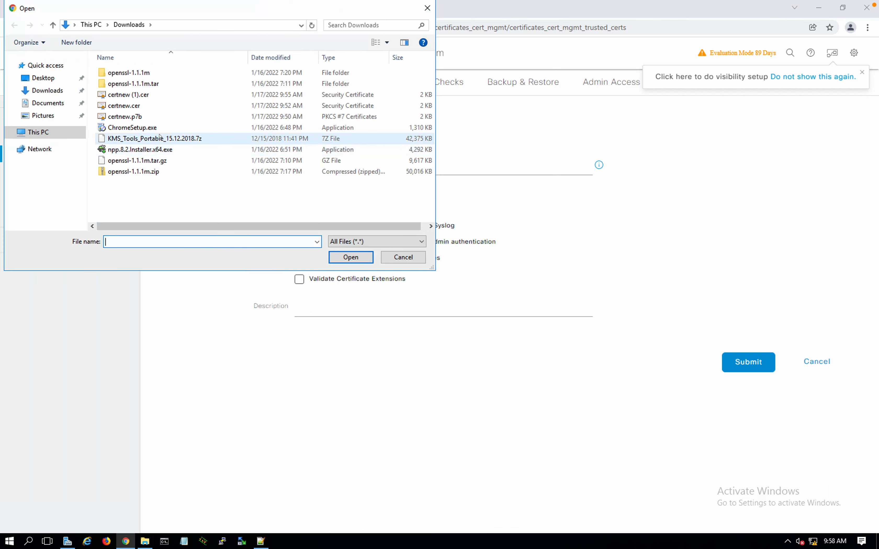
pyautogui.doubleClick(129, 106)
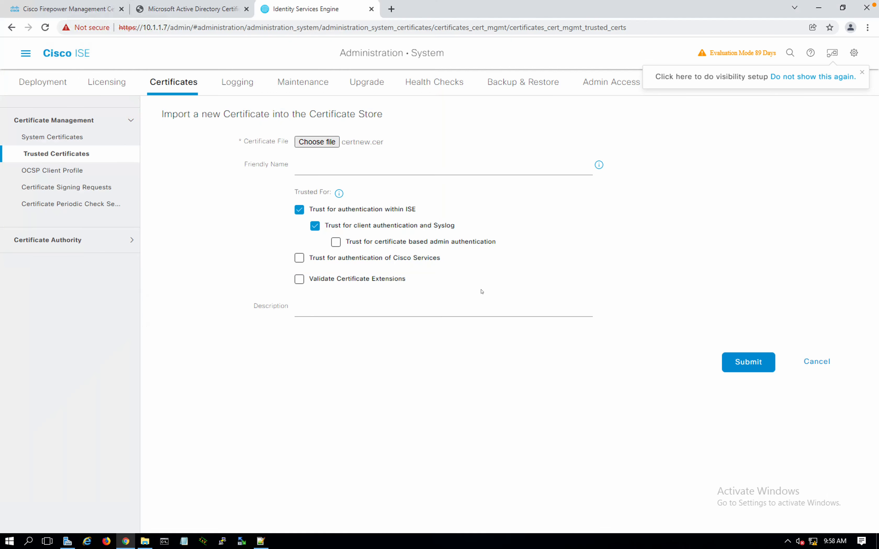
pyautogui.click(361, 153)
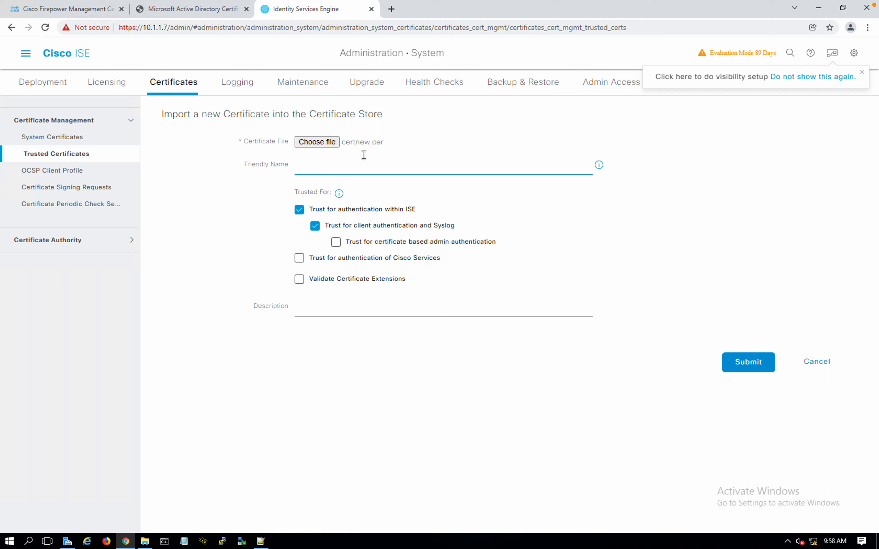
pyautogui.write('ROOT CA ')
pyautogui.write('_')
pyautogui.write('SEcurity Lab')
pyautogui.click(350, 165)
pyautogui.press('BackSpace')
pyautogui.write('e')
# Also trust it for certificate-based admin authentication, leave extension validation off, and submit
pyautogui.click(336, 243)
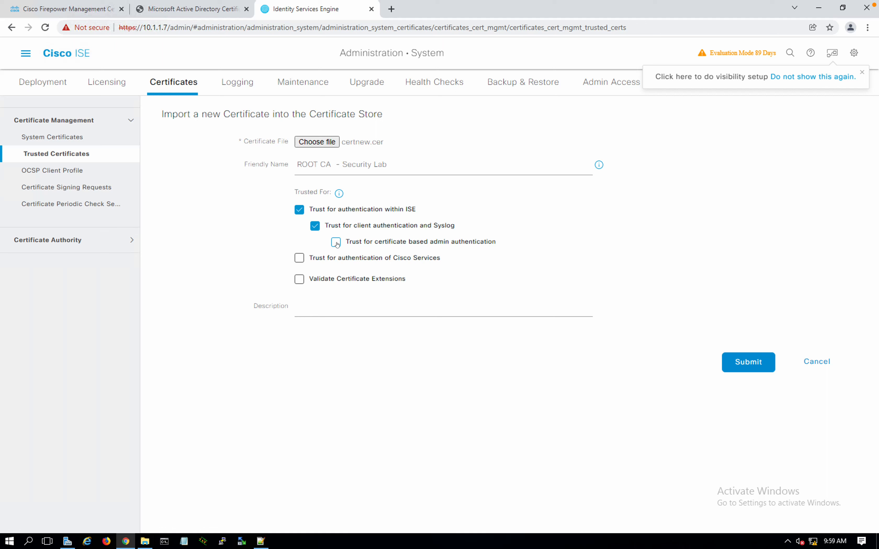
pyautogui.click(336, 243)
pyautogui.click(299, 279)
pyautogui.click(300, 279)
pyautogui.click(299, 279)
pyautogui.click(731, 360)
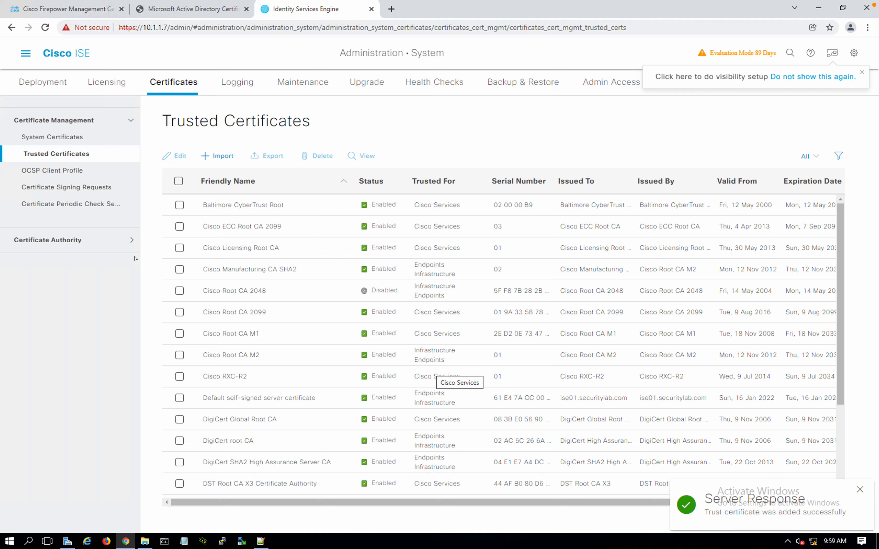
pyautogui.click(67, 188)
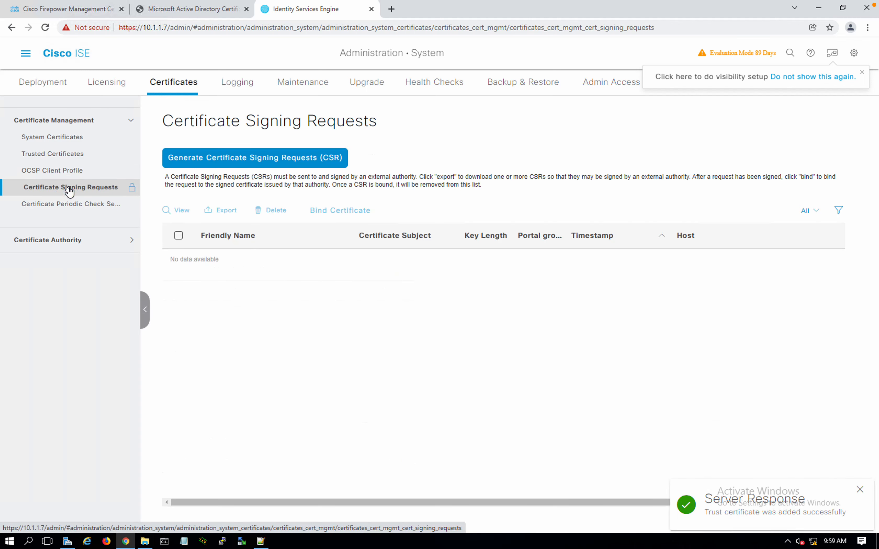
# Start a new certificate signing request for node ise01
pyautogui.click(217, 157)
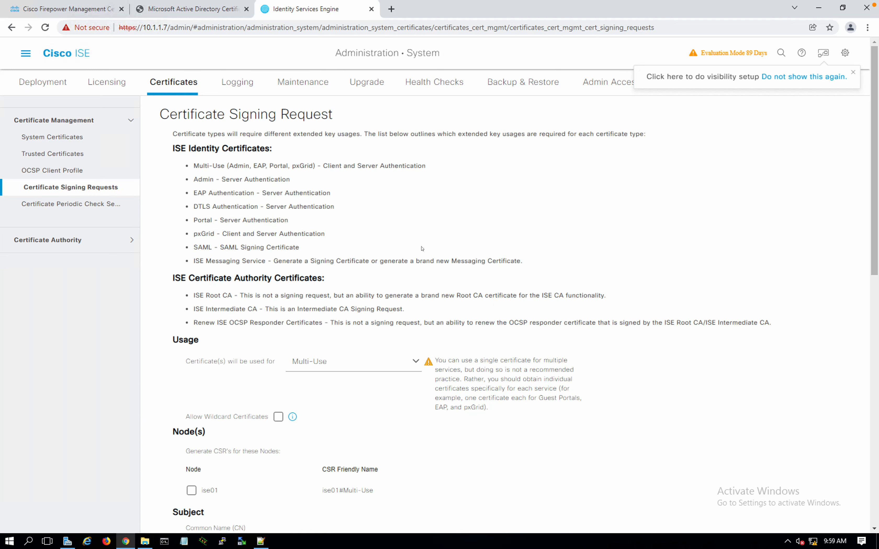
pyautogui.scroll(-1, 399, 307)
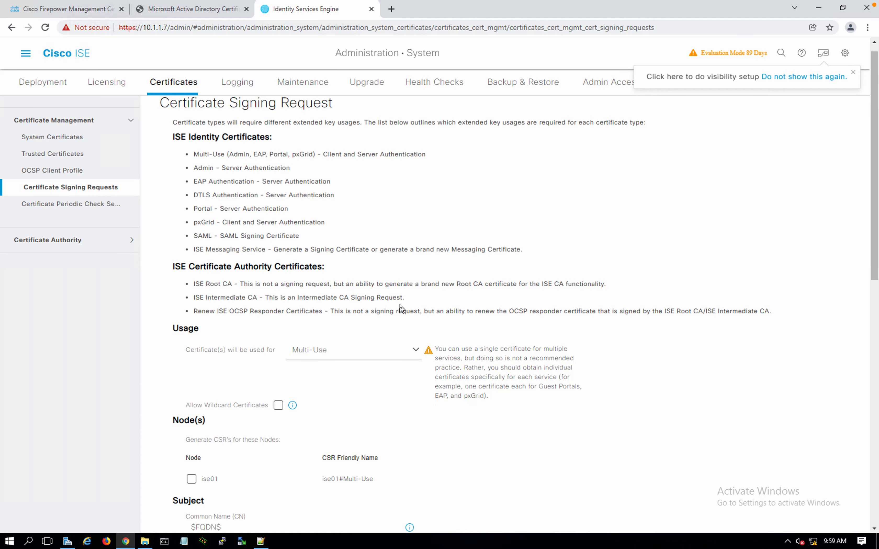
pyautogui.click(191, 476)
pyautogui.scroll(-1, 290, 413)
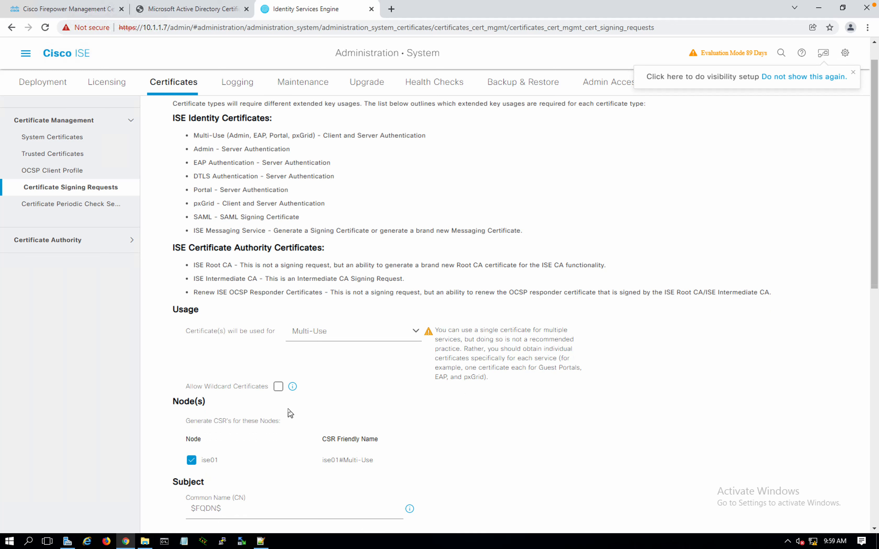
pyautogui.scroll(-6, 290, 413)
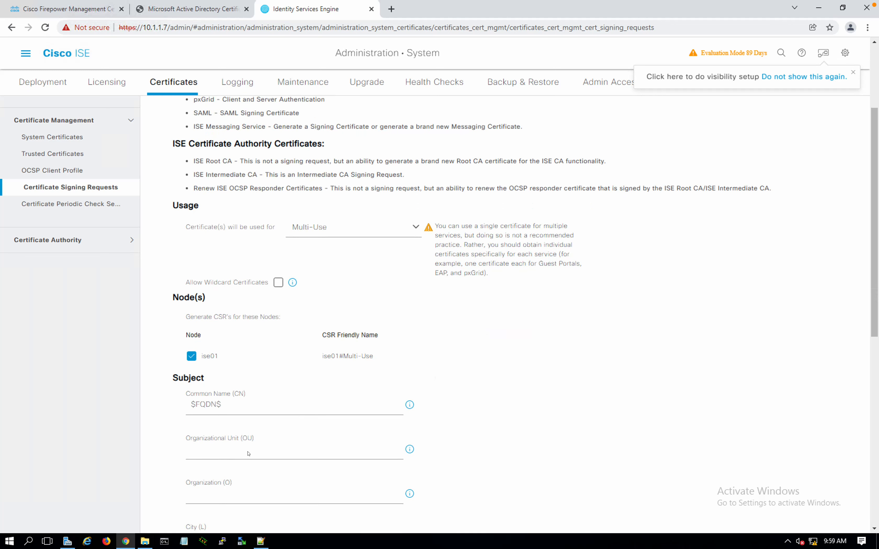
# Fill in the CSR subject: OU IT, Organization Security Lab, Sao Paulo, SP, BR
pyautogui.click(246, 455)
pyautogui.write('Security')
pyautogui.press('BackSpace')
pyautogui.press('BackSpace')
pyautogui.press('BackSpace')
pyautogui.press('BackSpace')
pyautogui.press('BackSpace')
pyautogui.press('BackSpace')
pyautogui.press('BackSpace')
pyautogui.press('BackSpace')
pyautogui.write('IT')
pyautogui.click(226, 489)
pyautogui.write('Security ')
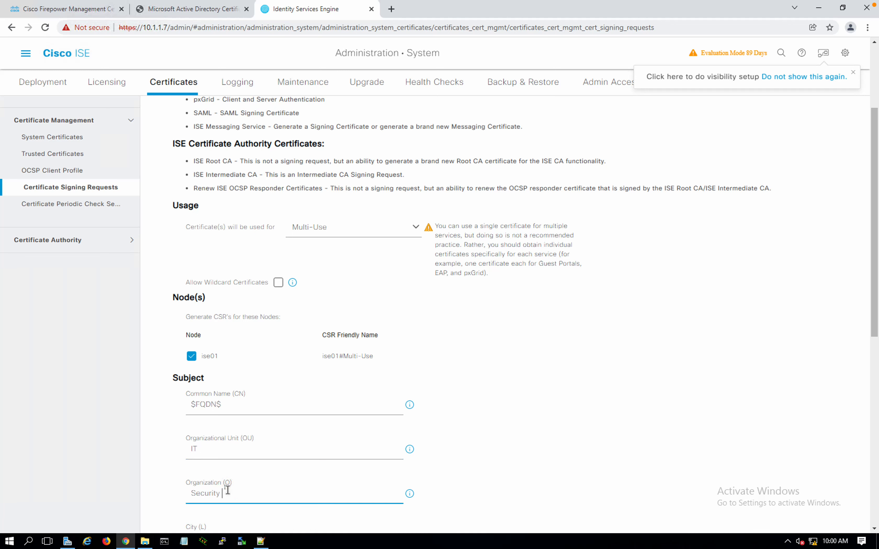
pyautogui.write('Lab')
pyautogui.press('Tab')
pyautogui.write('Sao Paulo')
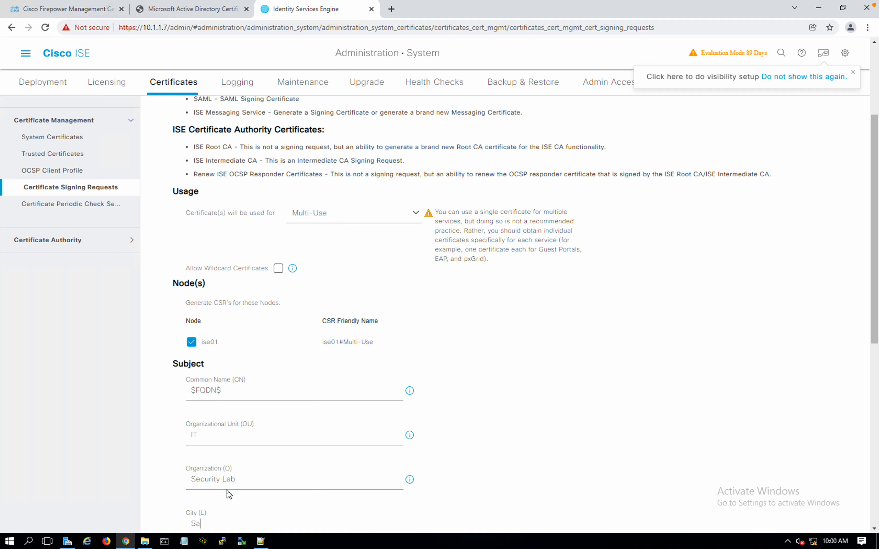
pyautogui.press('Tab')
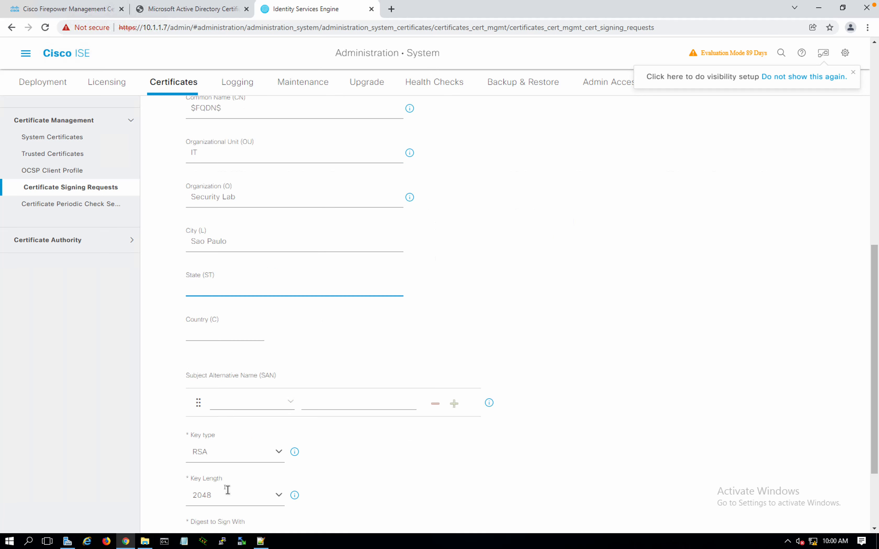
pyautogui.write('SP')
pyautogui.press('Tab')
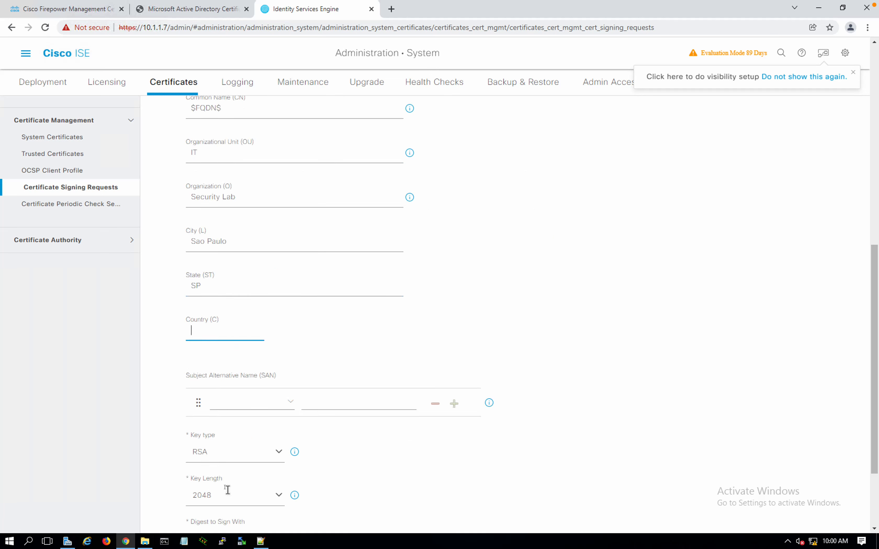
pyautogui.write('BR')
# Add a DNS Name subject alternative name of ise01.securitylab.com and review the form
pyautogui.click(289, 402)
pyautogui.click(240, 429)
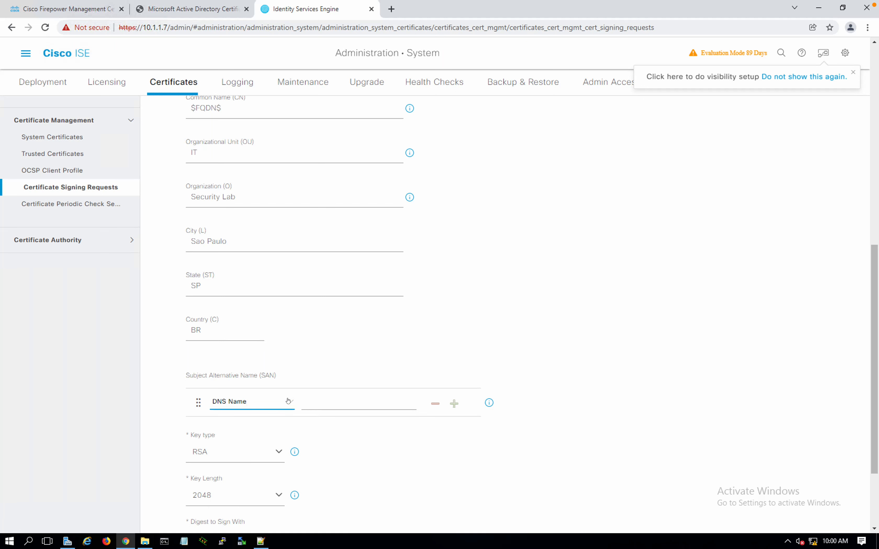
pyautogui.click(312, 408)
pyautogui.write('ise')
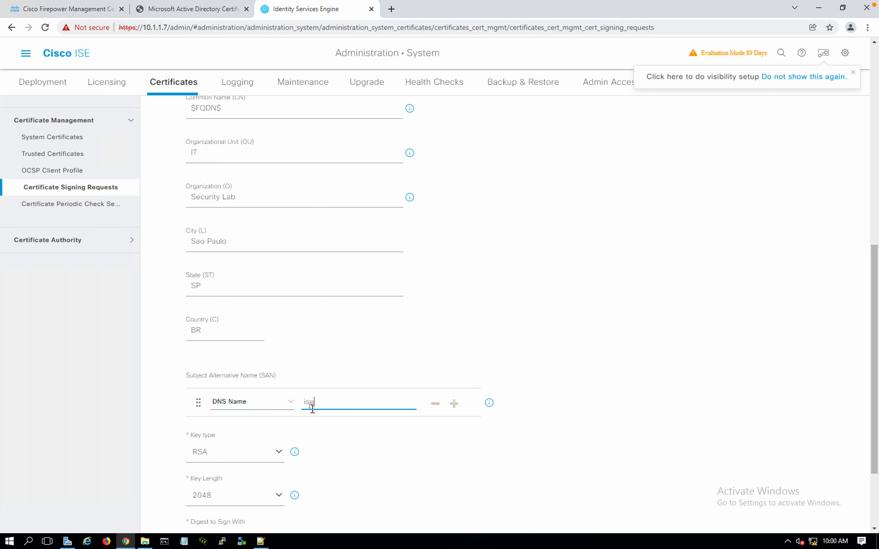
pyautogui.write('01.securitylab.com')
pyautogui.scroll(1, 307, 269)
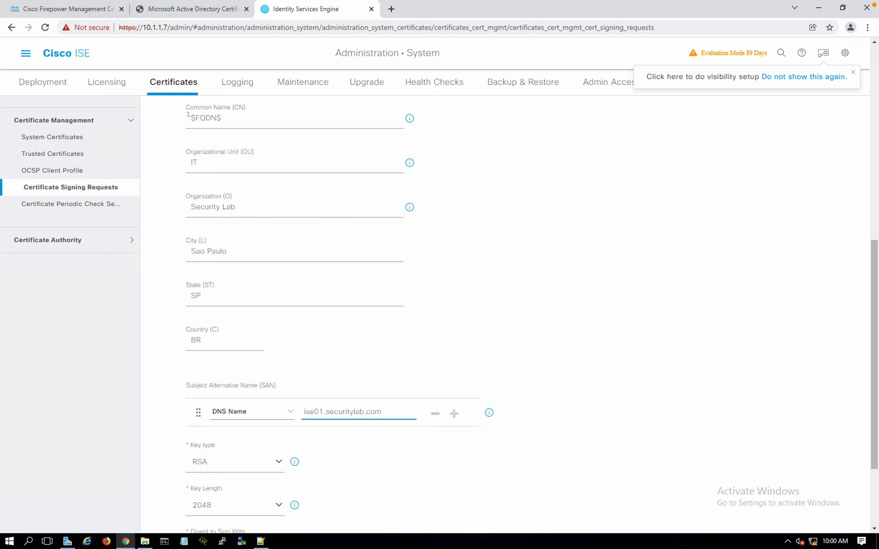
pyautogui.moveTo(188, 115); pyautogui.dragTo(236, 121)
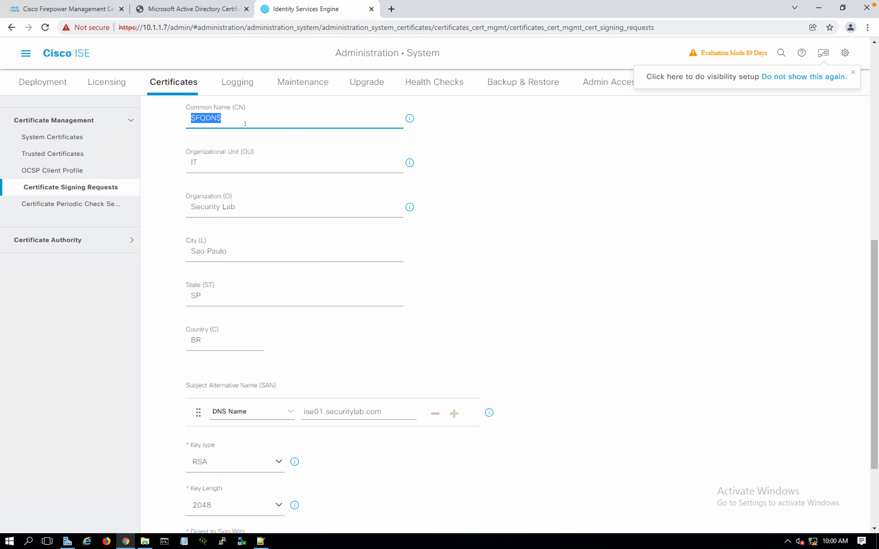
pyautogui.scroll(2, 246, 125)
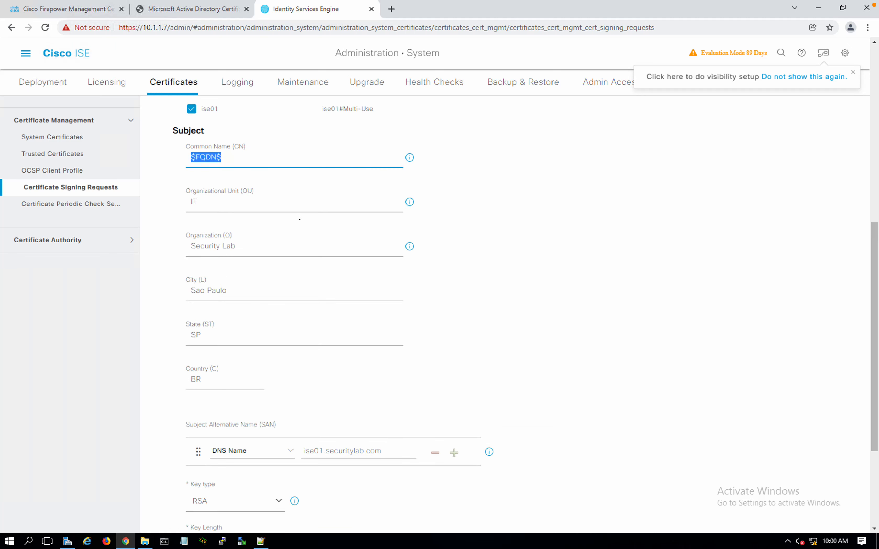
pyautogui.scroll(-1, 301, 220)
pyautogui.scroll(-1, 301, 218)
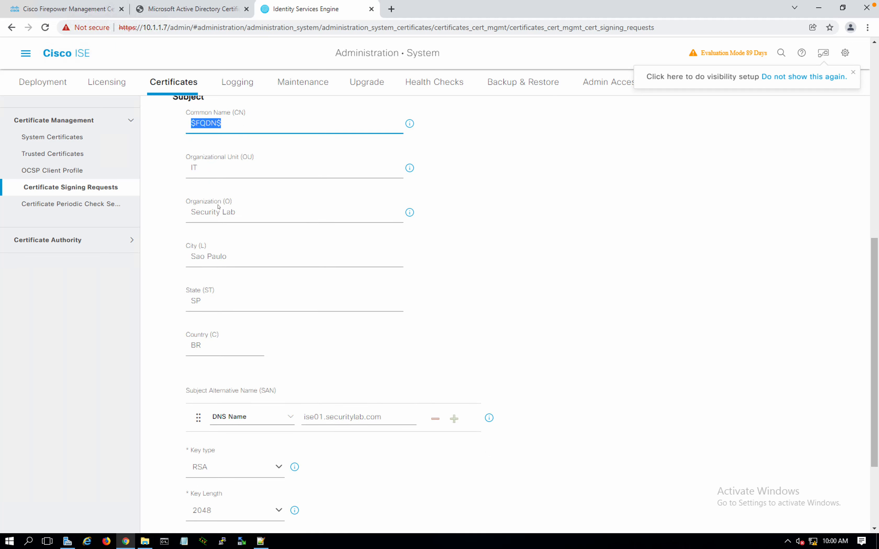
pyautogui.scroll(-1, 361, 291)
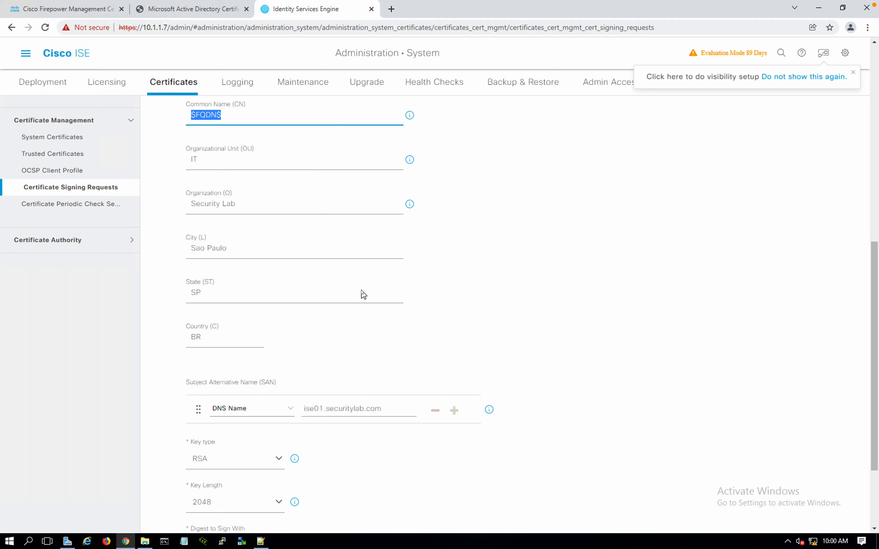
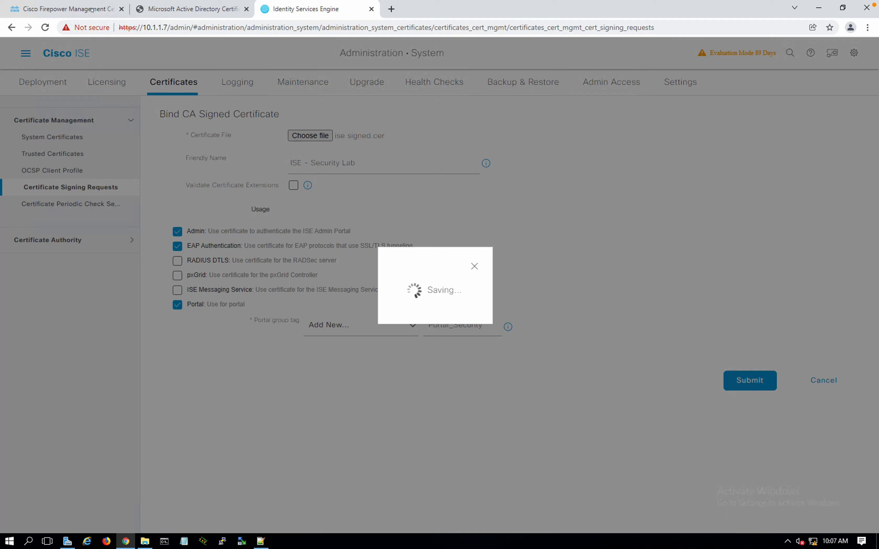
# Glance at the Firepower certificate tab, then accept ISE's restart warning so the new certificate applies
pyautogui.click(91, 9)
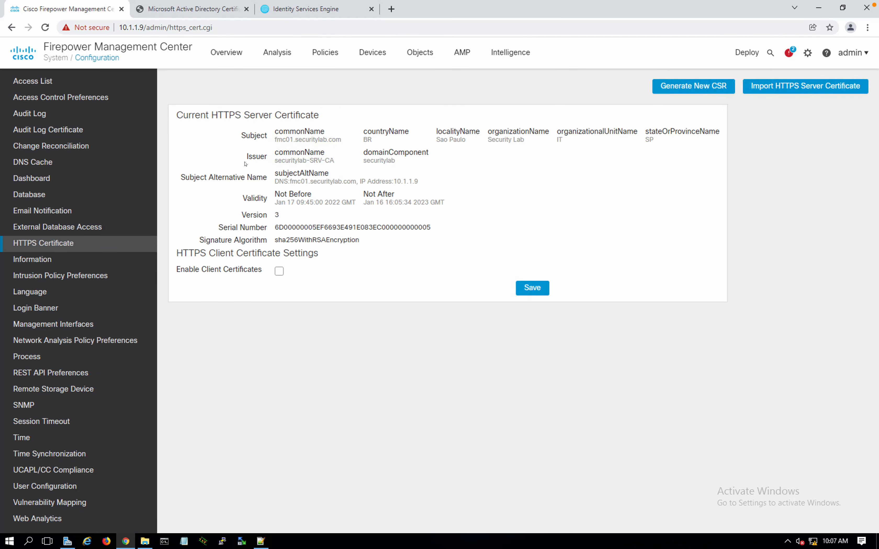
pyautogui.click(279, 11)
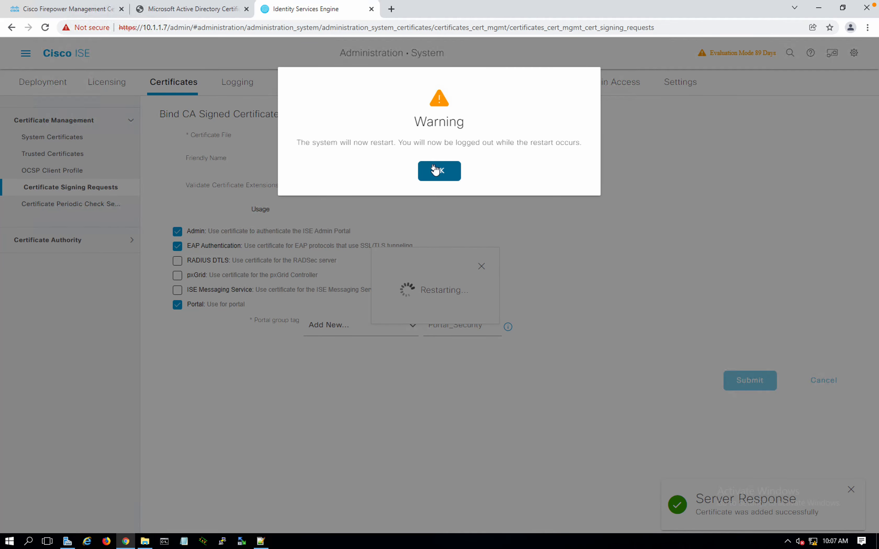
pyautogui.click(434, 169)
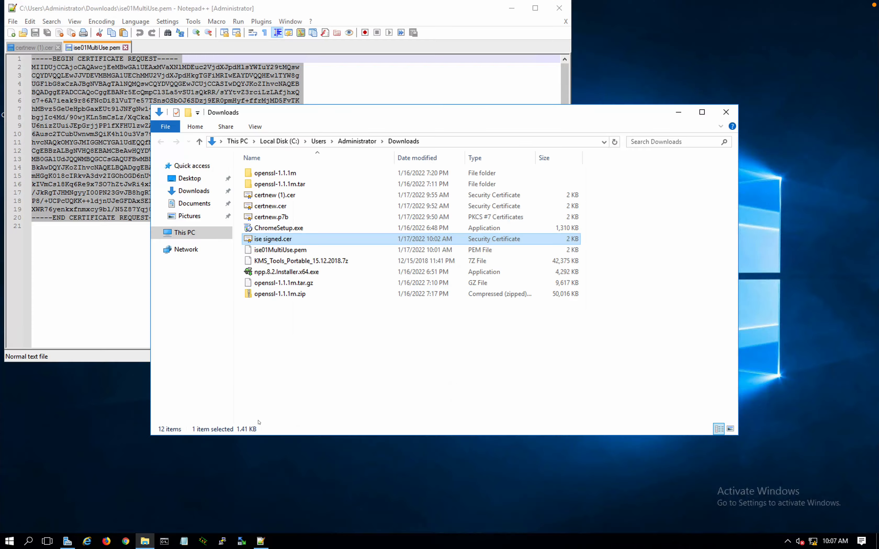
# Open the Firepower Management Center site in Chrome and view its certificate from the lock icon
pyautogui.click(126, 540)
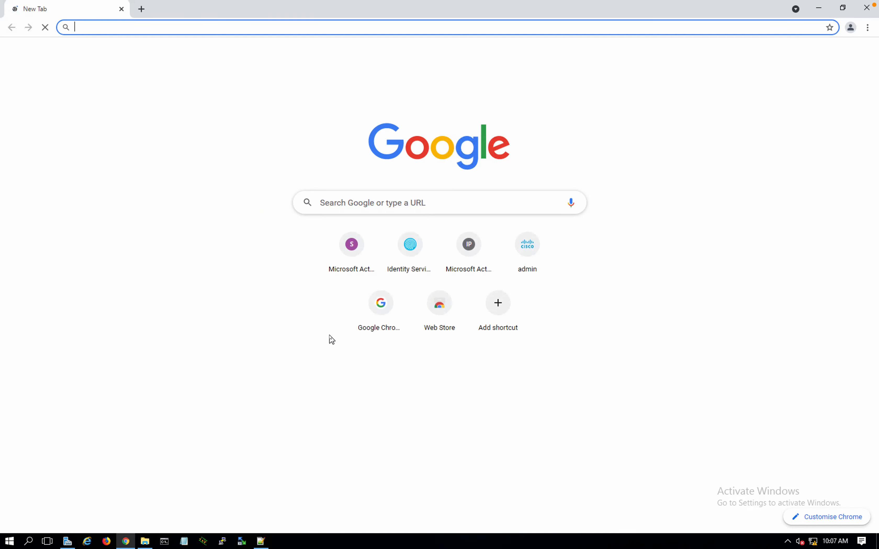
pyautogui.click(529, 247)
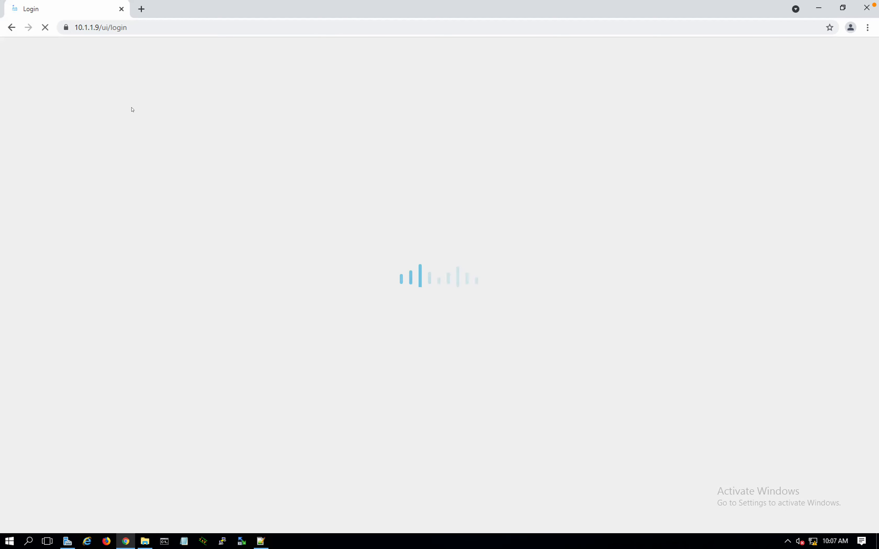
pyautogui.click(65, 28)
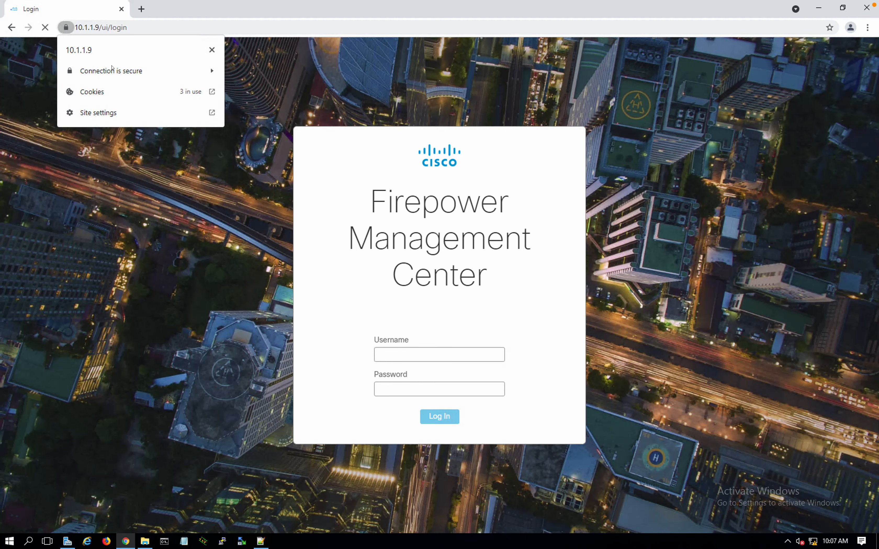
pyautogui.click(112, 70)
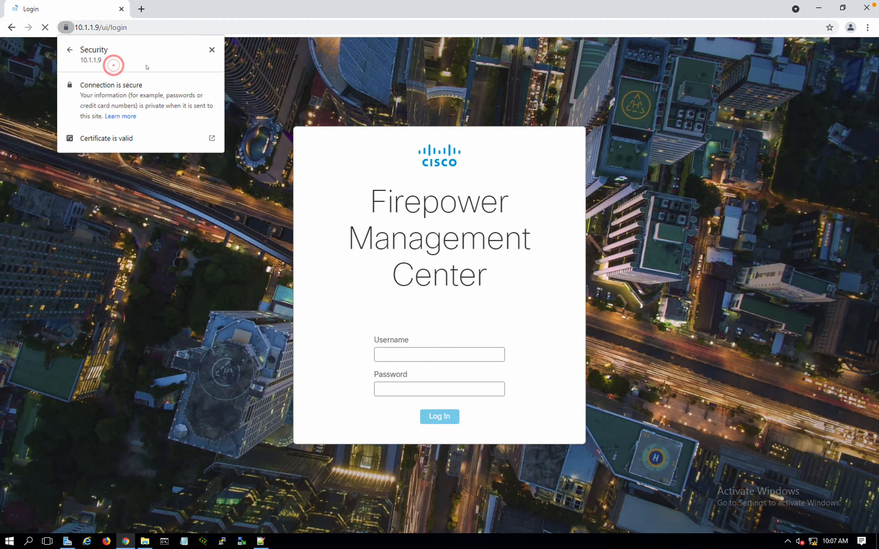
pyautogui.click(112, 140)
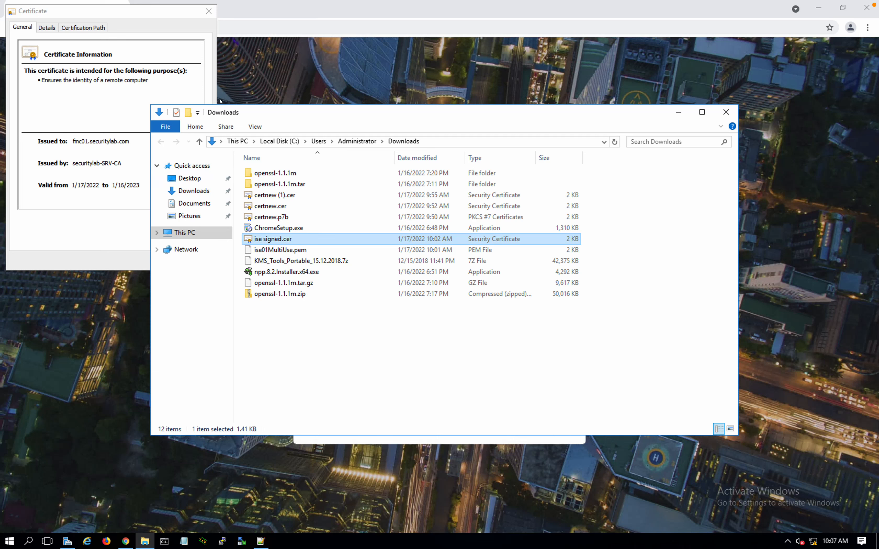
pyautogui.click(725, 112)
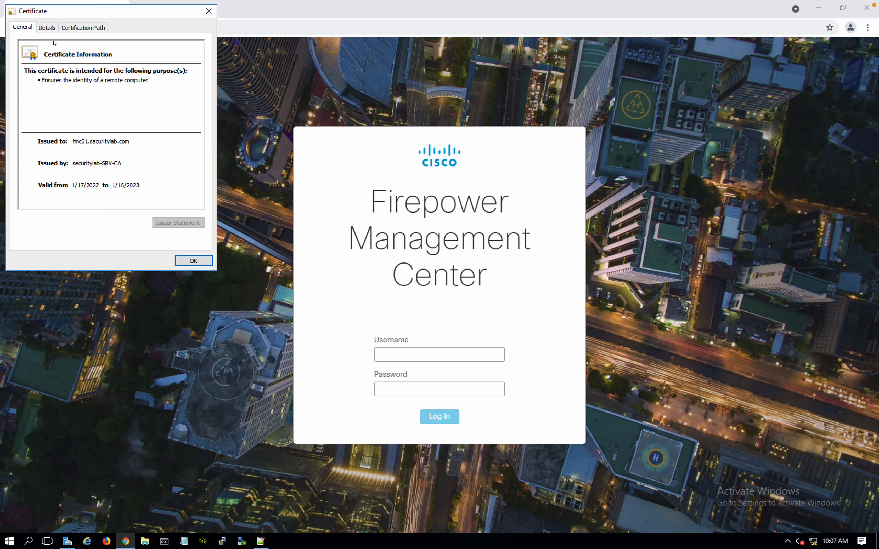
# Confirm the certificate's Subject Alternative Name lists fmc01.securitylab.com and 10.1.1.9, then close it
pyautogui.click(47, 28)
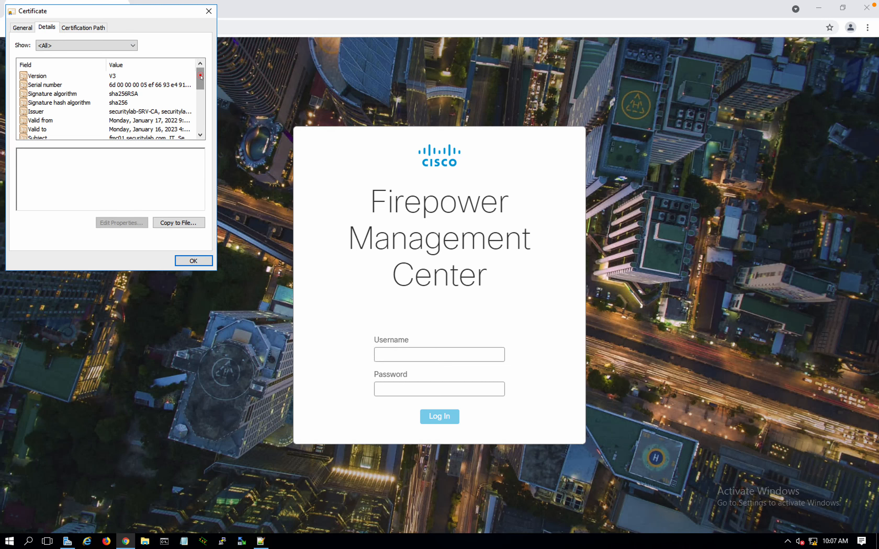
pyautogui.moveTo(200, 77); pyautogui.dragTo(200, 102)
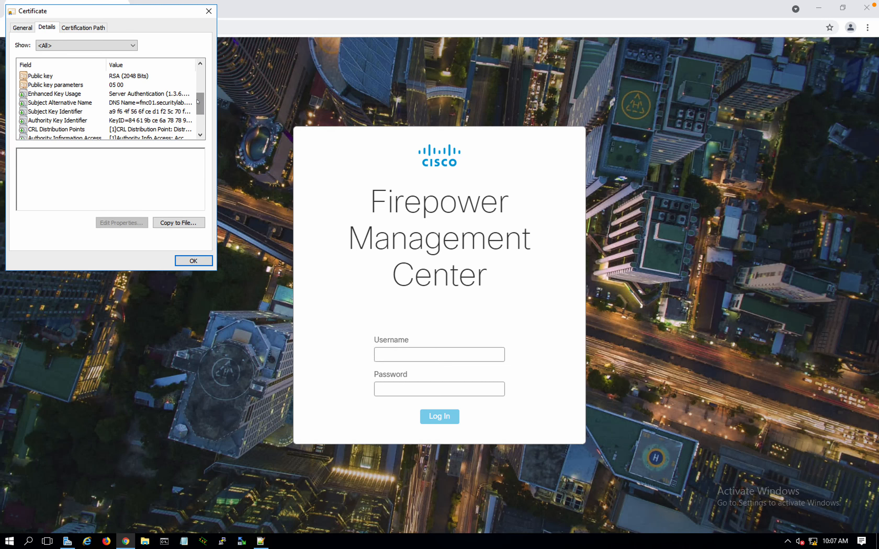
pyautogui.click(131, 103)
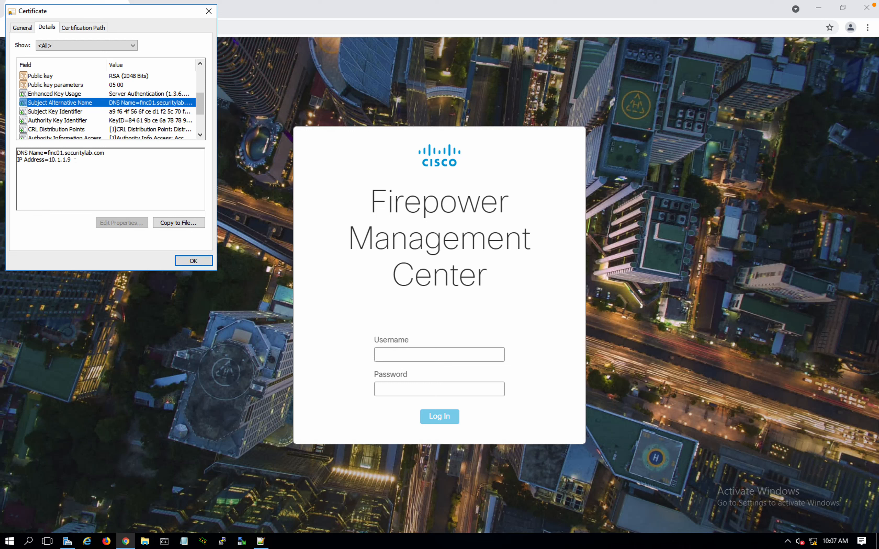
pyautogui.moveTo(76, 160); pyautogui.dragTo(13, 152)
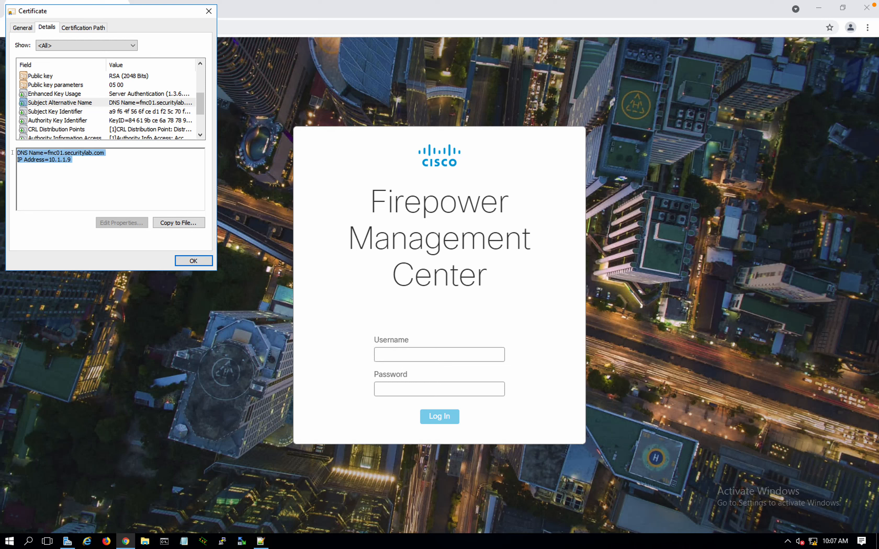
pyautogui.click(83, 156)
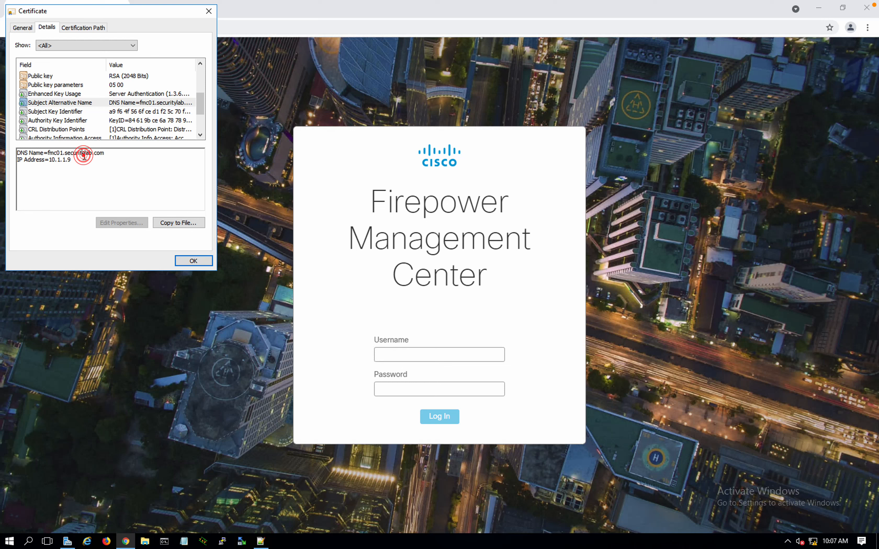
pyautogui.click(58, 165)
pyautogui.click(194, 261)
pyautogui.click(409, 353)
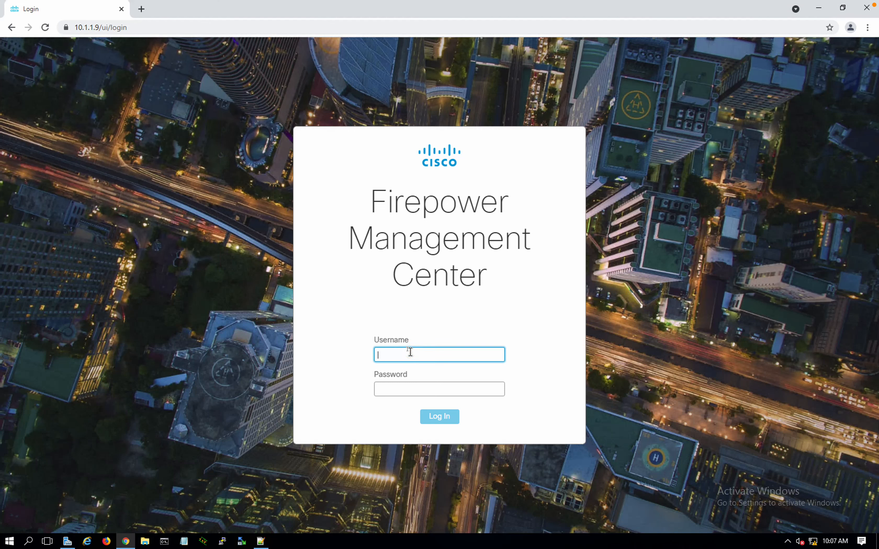
# Sign in to FMC with username admin and the account password
pyautogui.write('admin')
pyautogui.press('Tab')
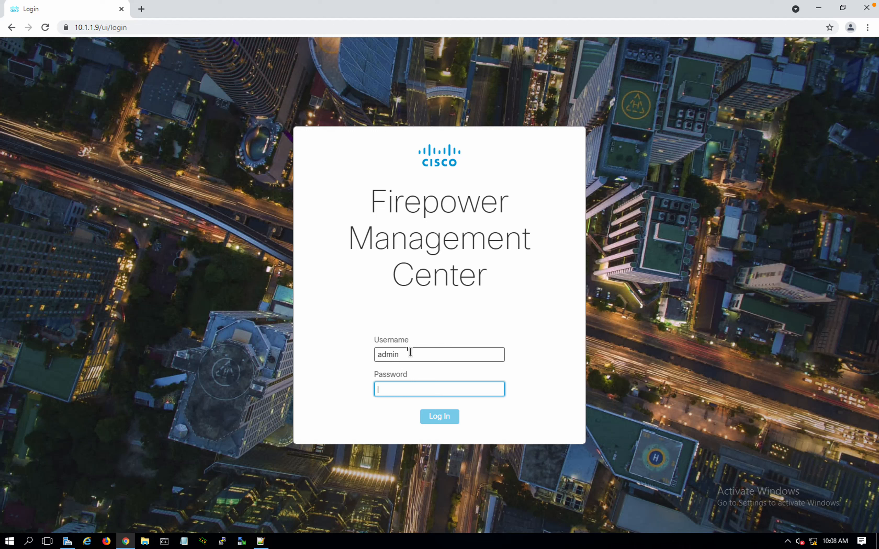
pyautogui.write('•')
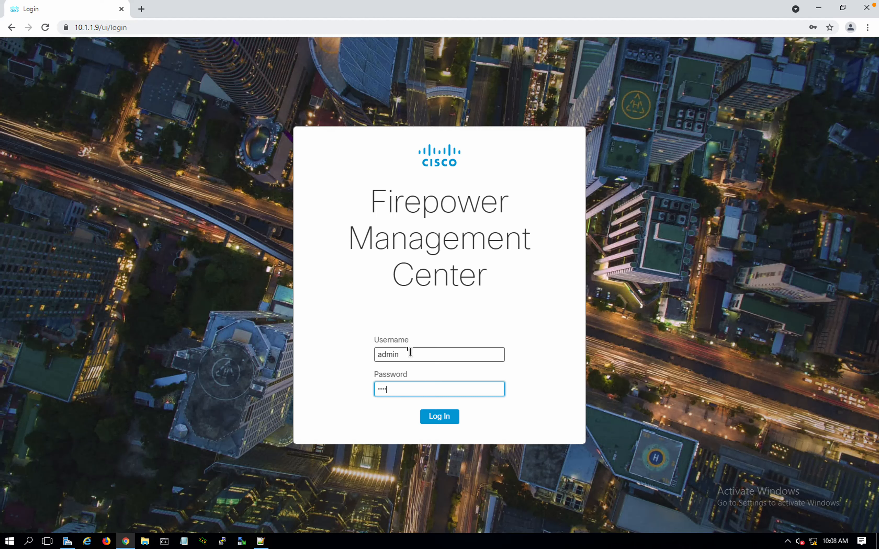
pyautogui.press('Return')
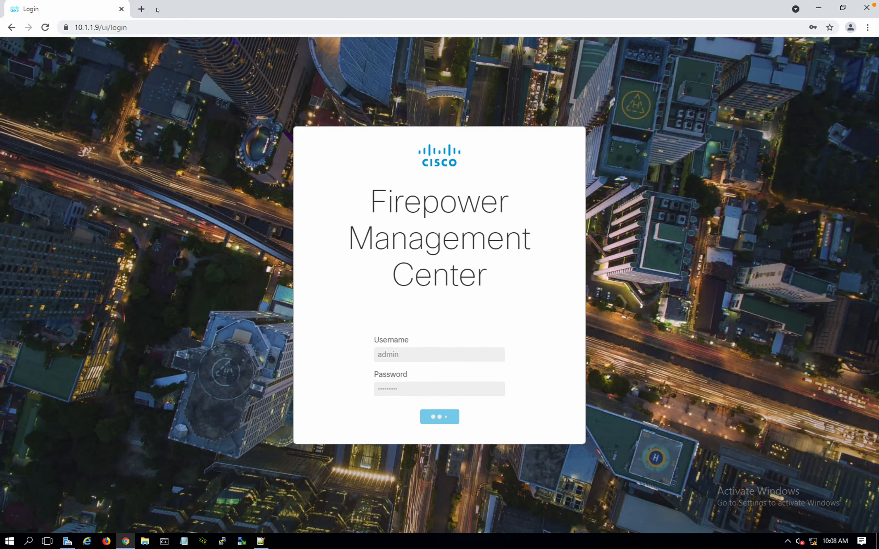
# End the existing session, decline saving the password, and minimise Chrome
pyautogui.hotkey('ctrl', 't')
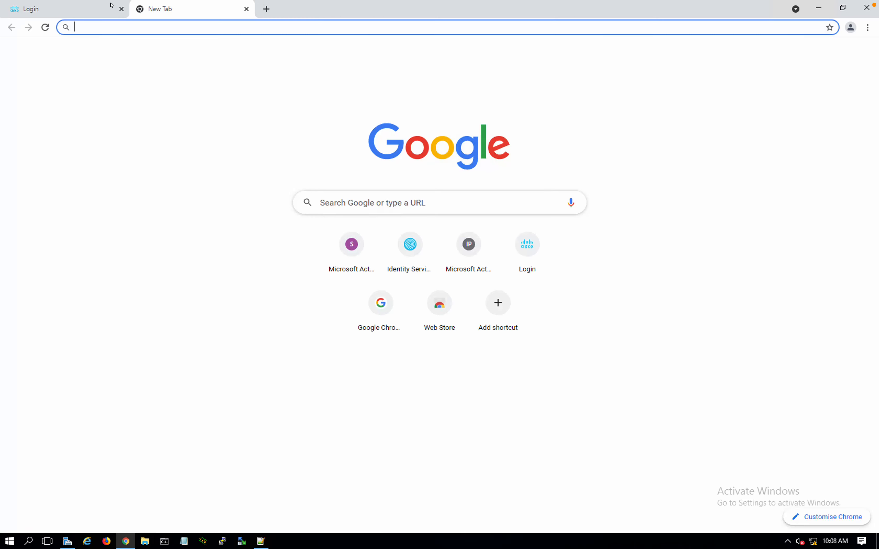
pyautogui.click(108, 8)
pyautogui.click(485, 321)
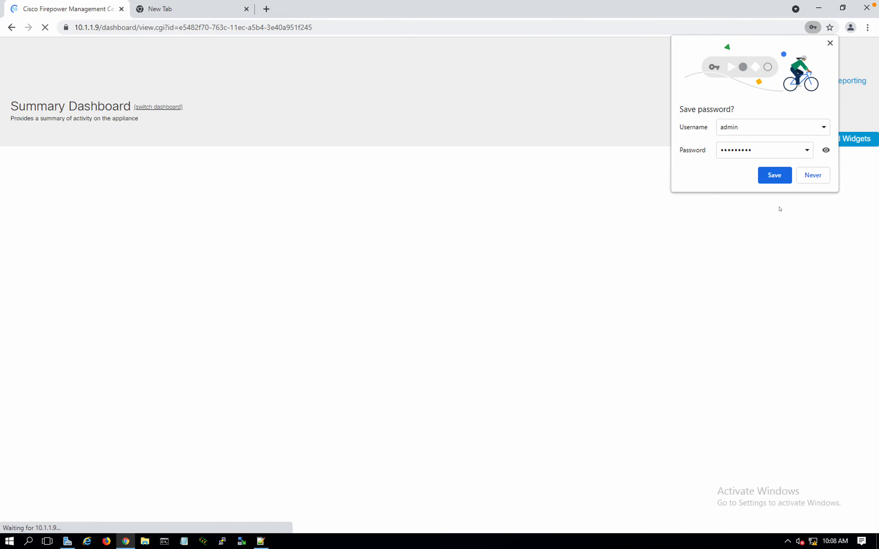
pyautogui.click(807, 179)
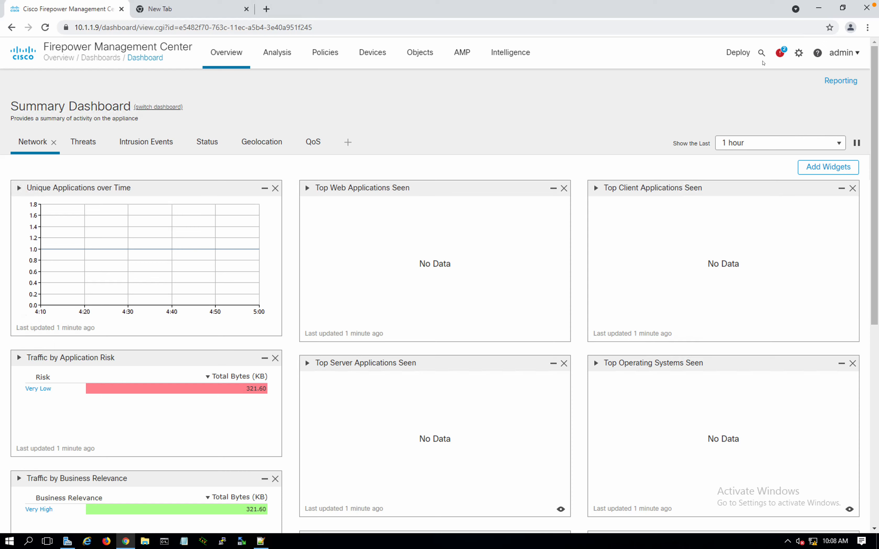
pyautogui.click(819, 8)
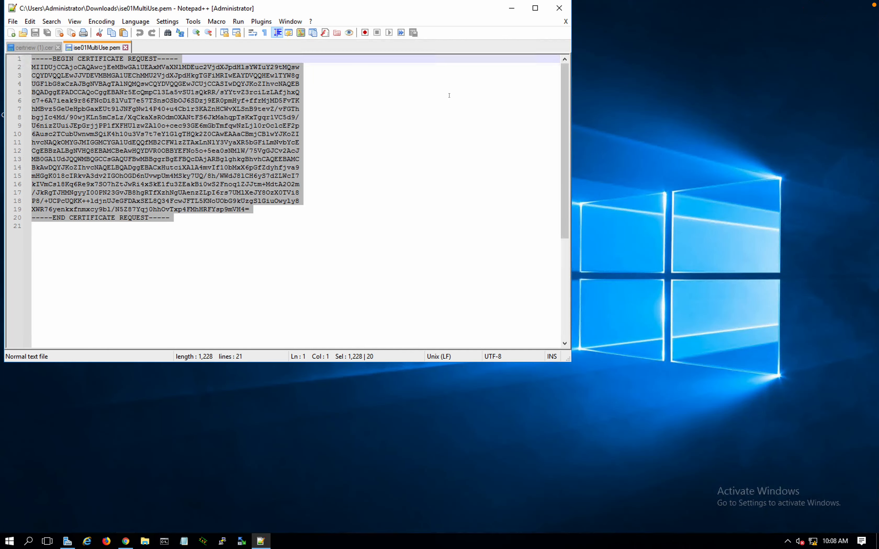
# Open DNS Manager from Server Manager's Tools menu and enlarge its window
pyautogui.click(511, 8)
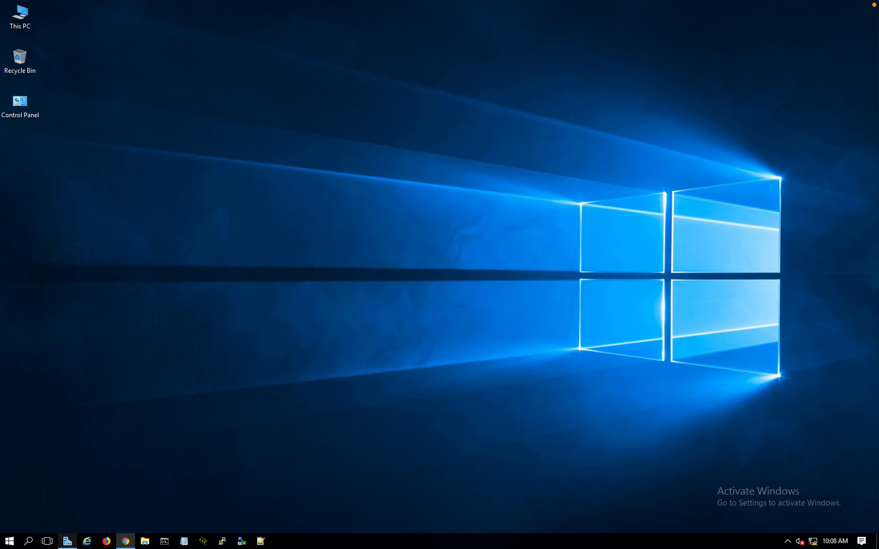
pyautogui.click(67, 541)
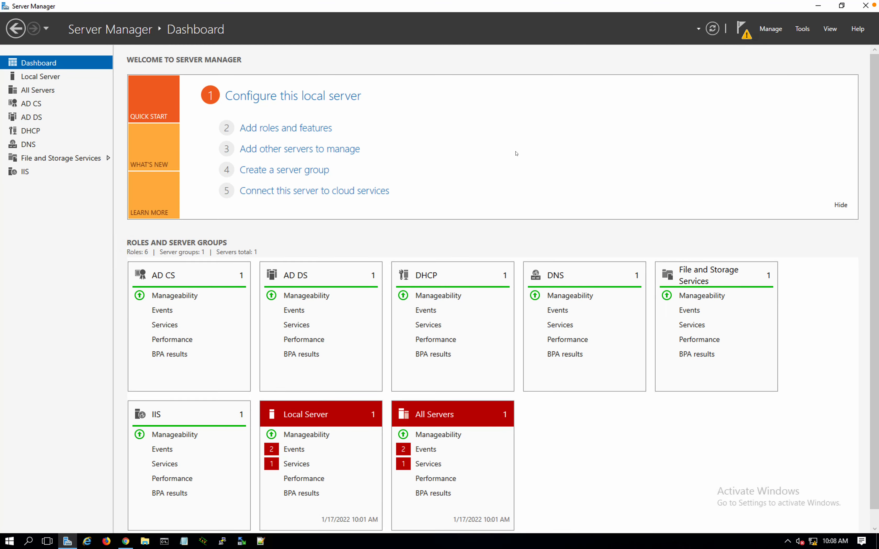
pyautogui.click(802, 30)
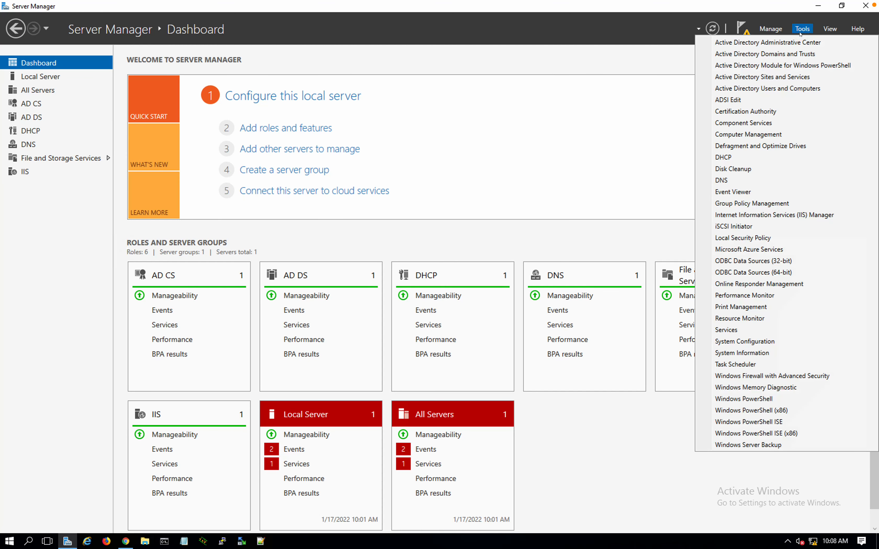
pyautogui.click(736, 180)
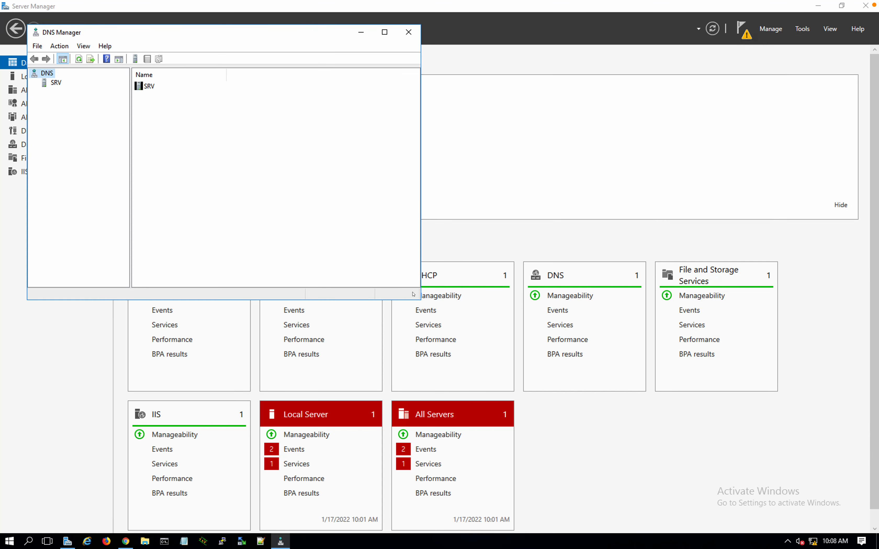
pyautogui.moveTo(417, 299); pyautogui.dragTo(596, 397)
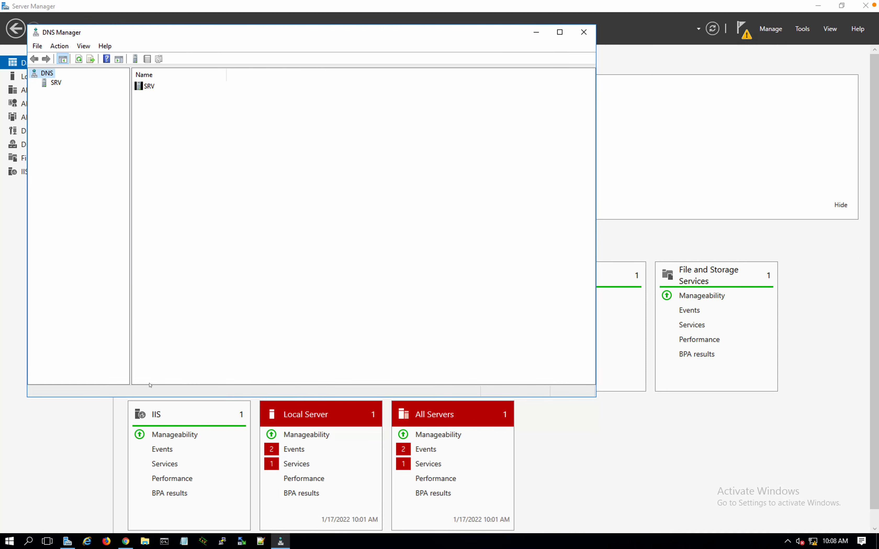
pyautogui.moveTo(130, 233); pyautogui.dragTo(199, 239)
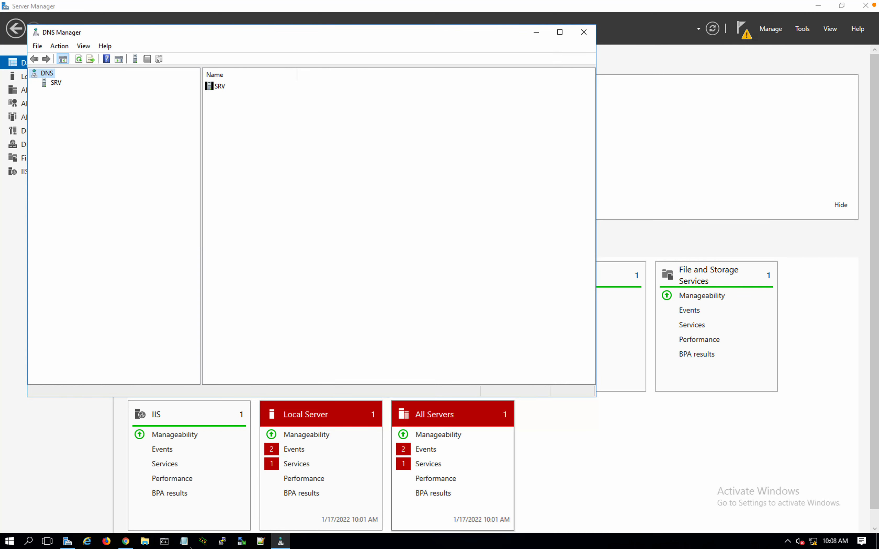
pyautogui.click(165, 541)
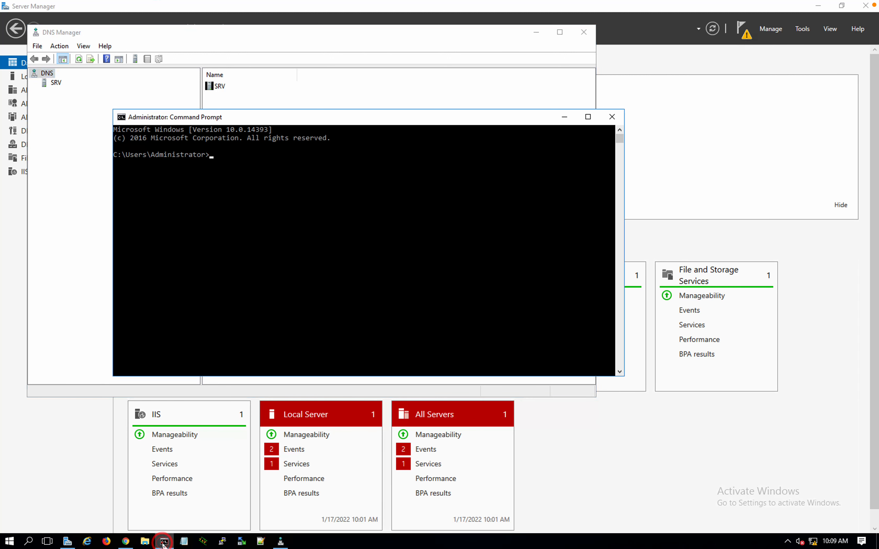
pyautogui.click(90, 207)
# Browse SRV's securitylab.com forward zone records, then select Reverse Lookup Zones
pyautogui.click(44, 73)
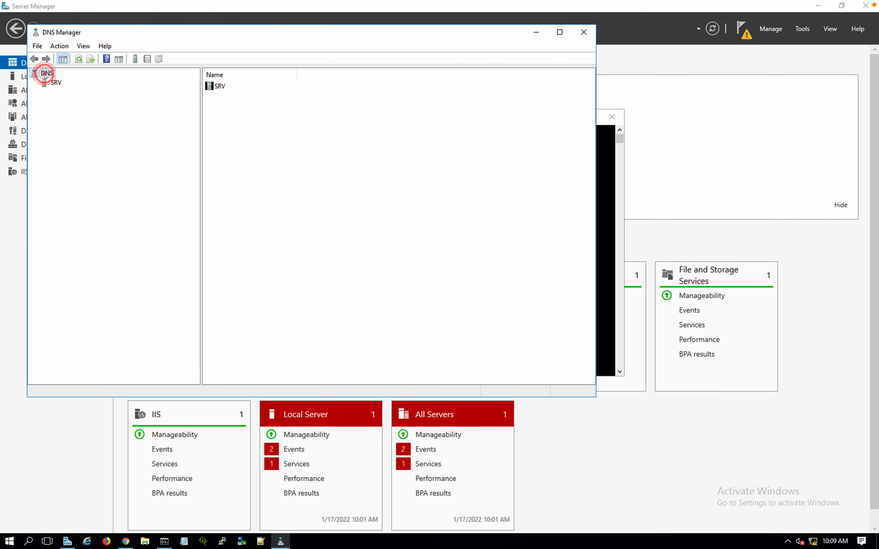
pyautogui.click(52, 82)
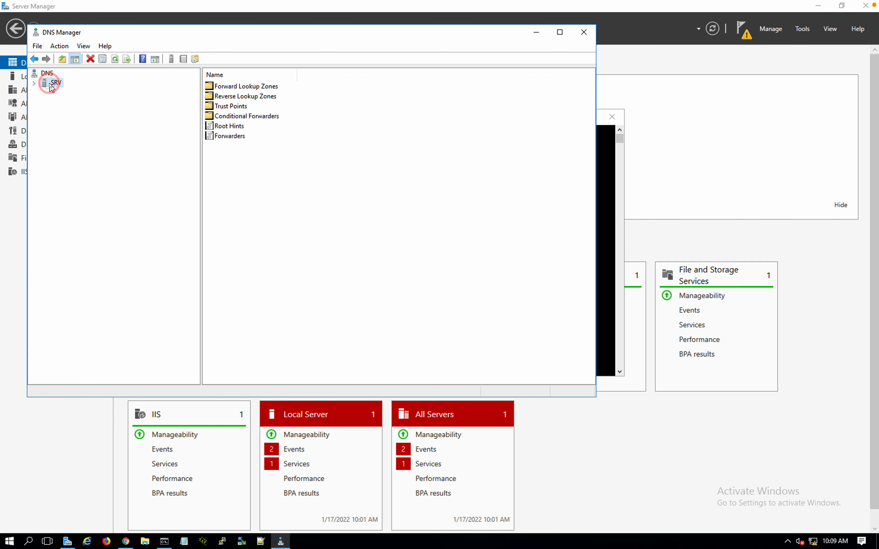
pyautogui.click(251, 89)
pyautogui.doubleClick(252, 89)
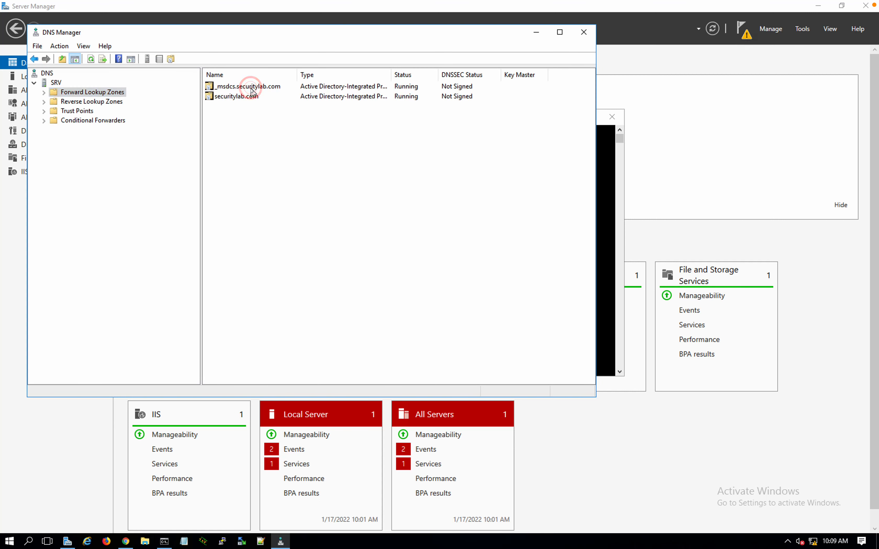
pyautogui.click(230, 87)
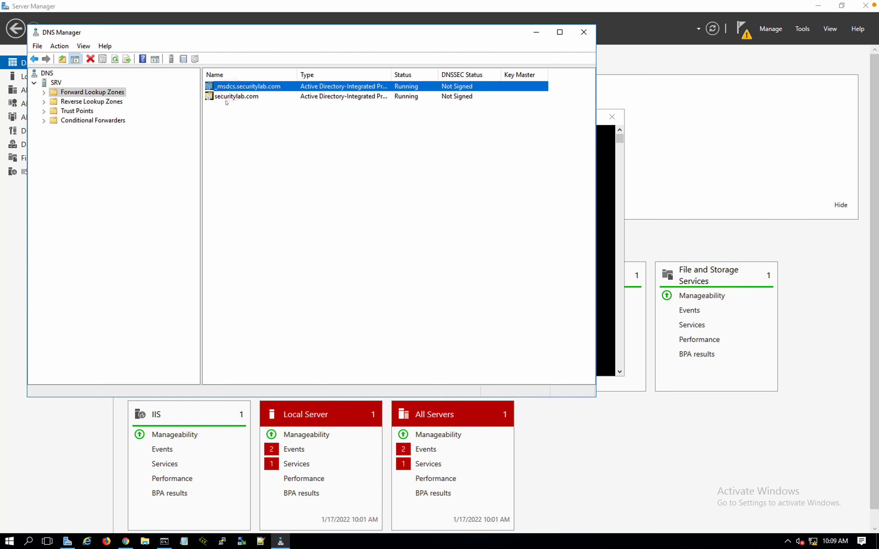
pyautogui.doubleClick(227, 96)
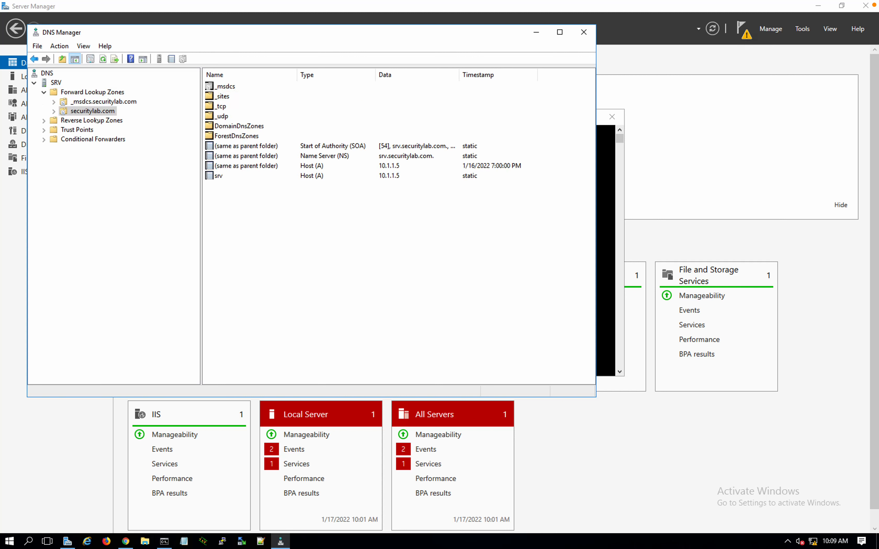
pyautogui.click(289, 237)
pyautogui.click(86, 121)
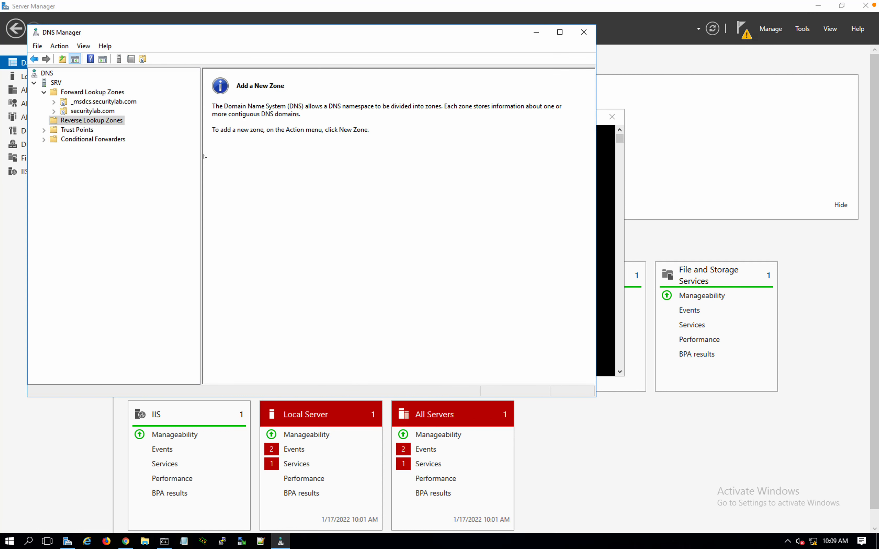
# Create an AD-integrated primary IPv4 reverse zone with network ID 10.1.1 and secure updates
pyautogui.rightClick(105, 123)
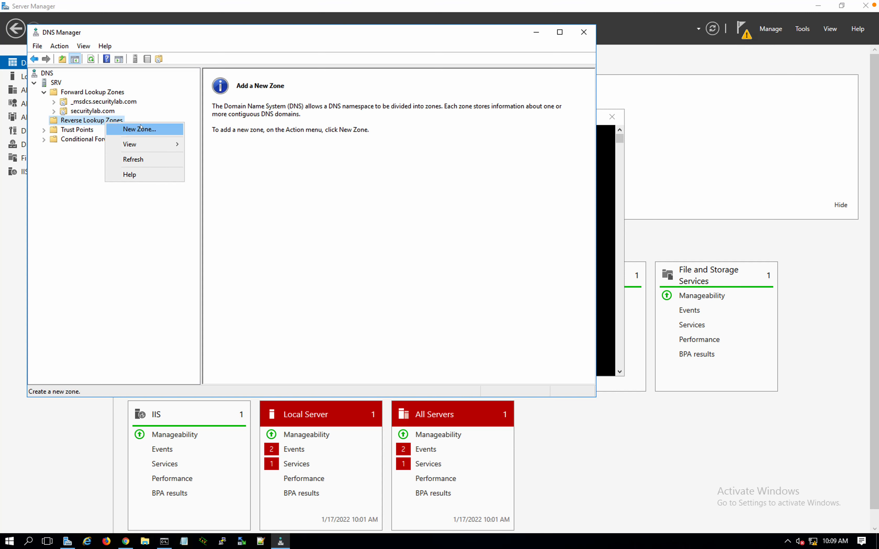
pyautogui.click(140, 128)
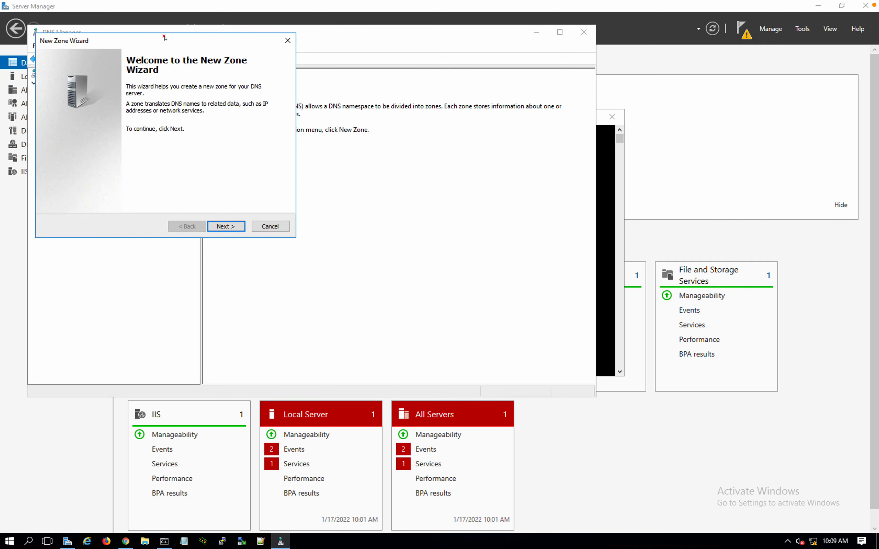
pyautogui.moveTo(164, 38); pyautogui.dragTo(301, 133)
pyautogui.click(368, 321)
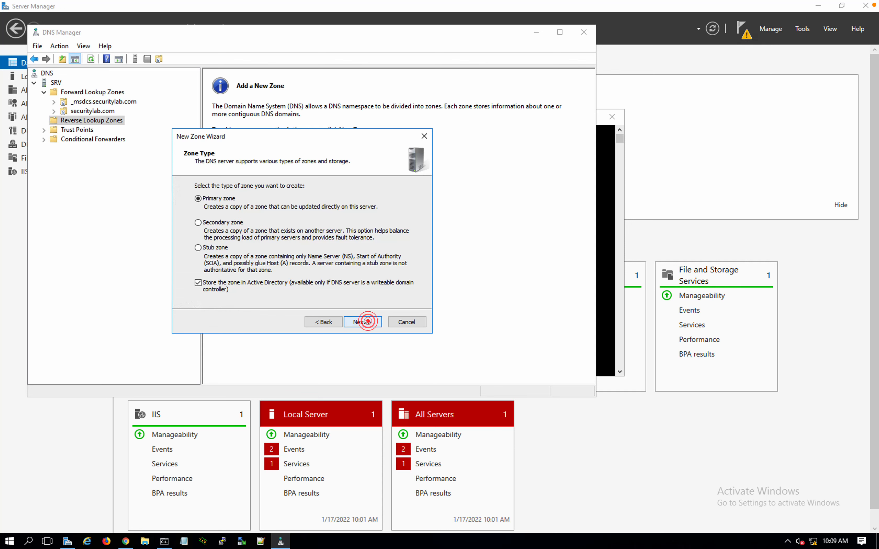
pyautogui.click(361, 322)
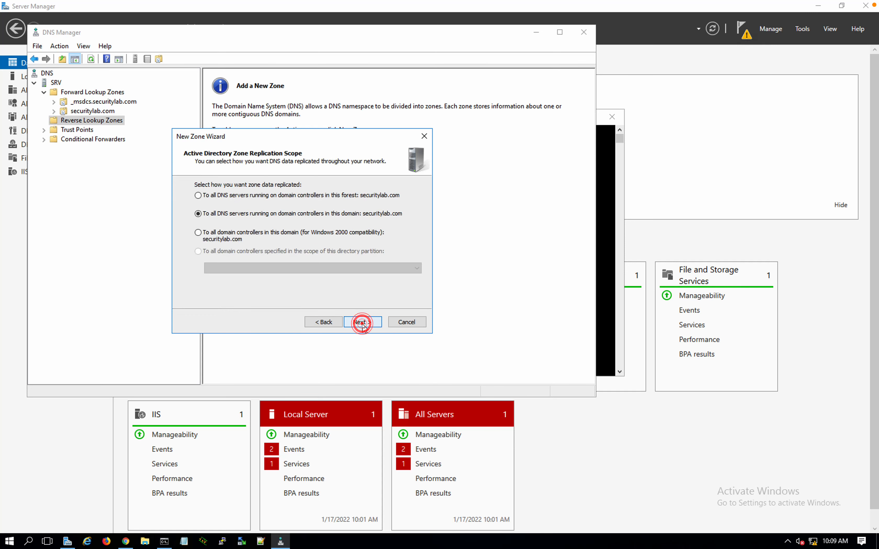
pyautogui.click(364, 324)
pyautogui.click(360, 321)
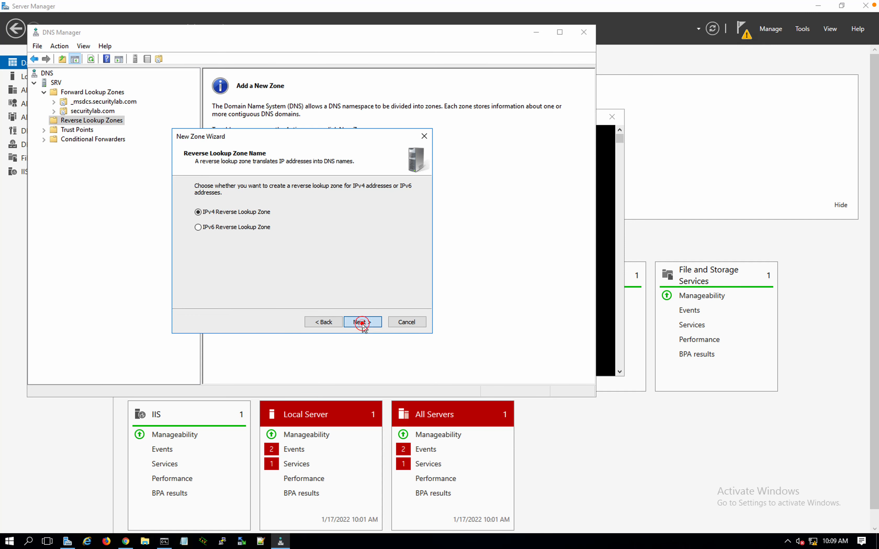
pyautogui.click(210, 203)
pyautogui.write('10.1.1')
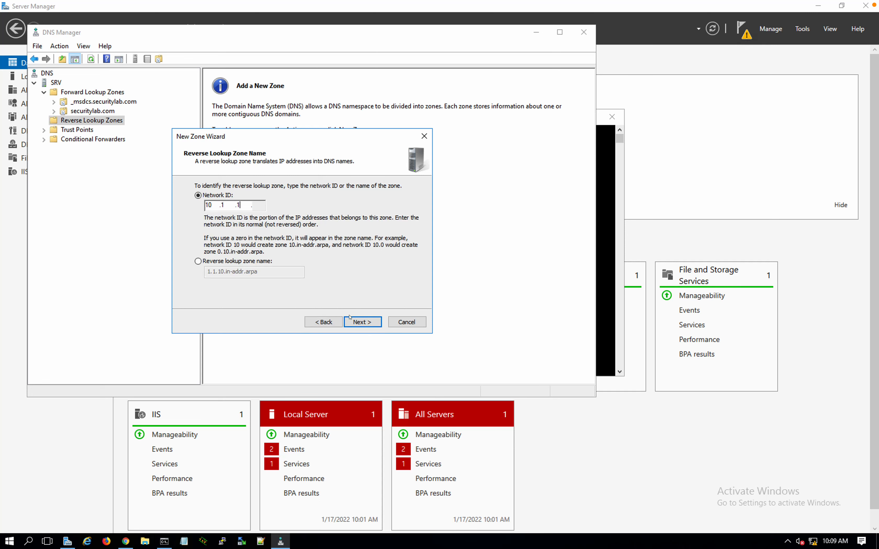
pyautogui.click(352, 322)
pyautogui.click(354, 322)
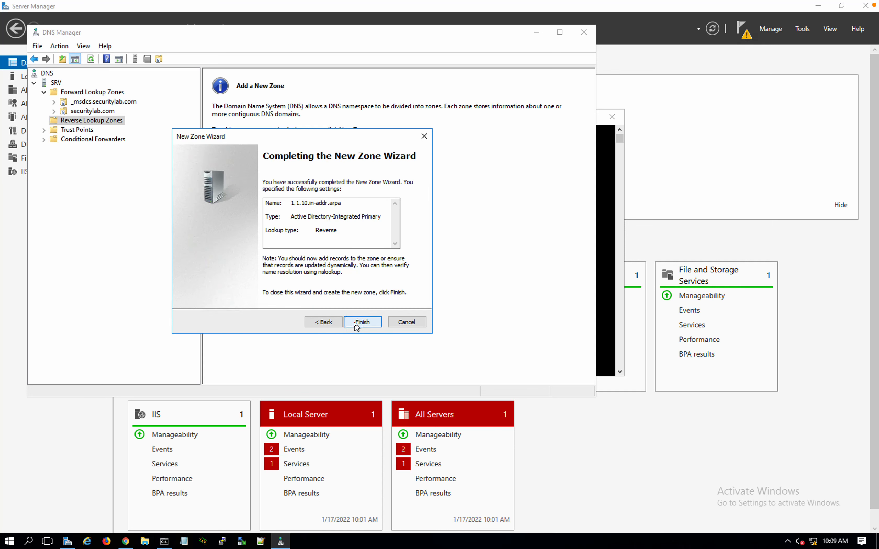
pyautogui.click(356, 323)
# Create a second AD-integrated primary IPv4 reverse zone for network 10.1.2 (2.1.10.in-addr.arpa)
pyautogui.rightClick(118, 125)
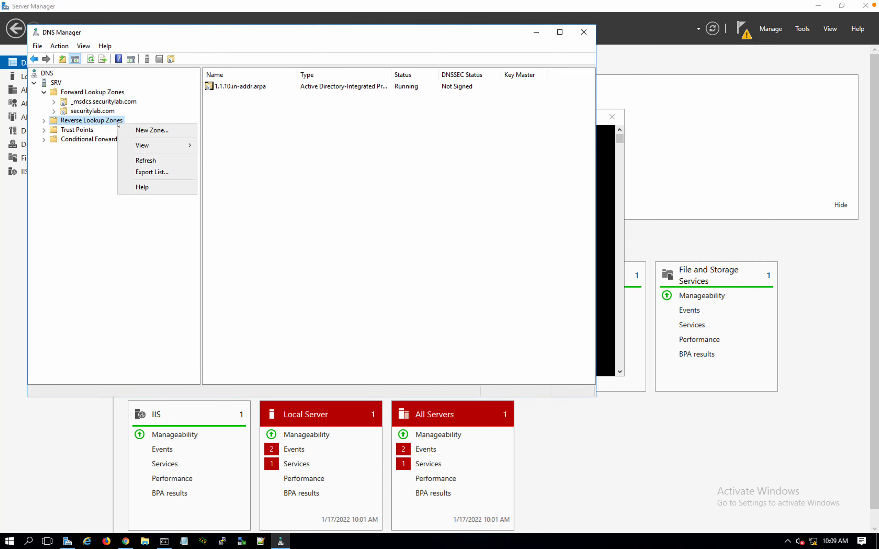
pyautogui.click(138, 130)
pyautogui.click(226, 226)
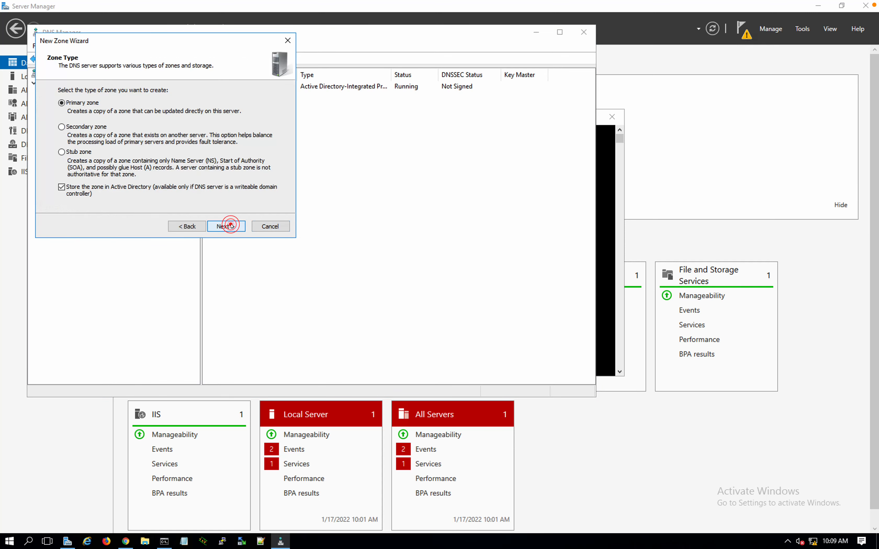
pyautogui.click(226, 226)
pyautogui.click(226, 226)
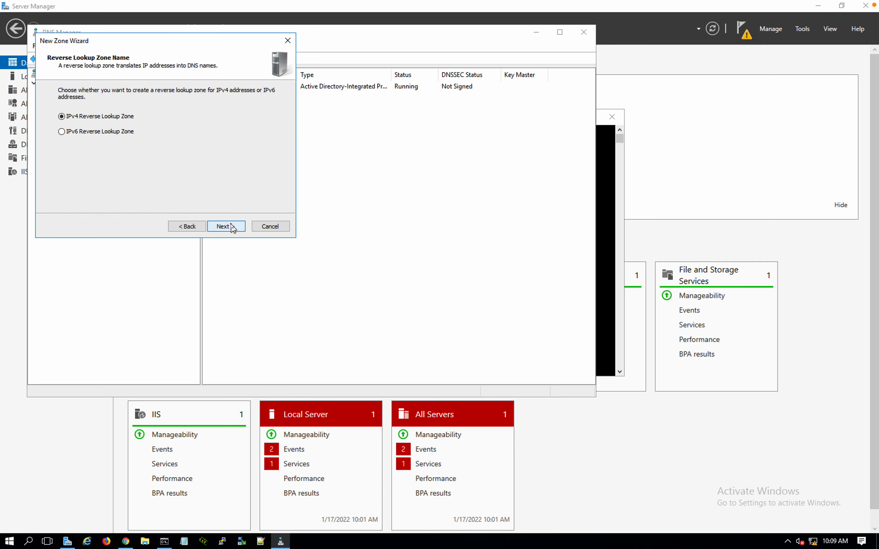
pyautogui.click(231, 226)
pyautogui.click(78, 111)
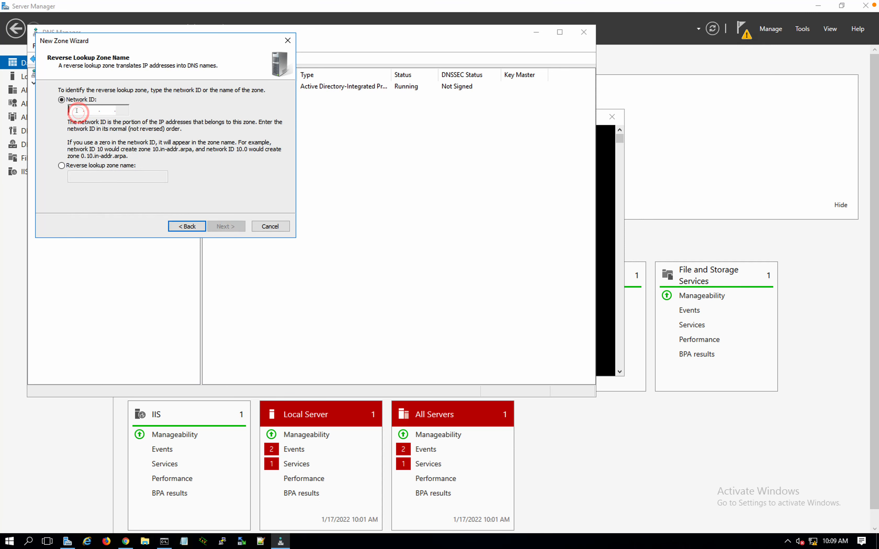
pyautogui.write('10.1.2.')
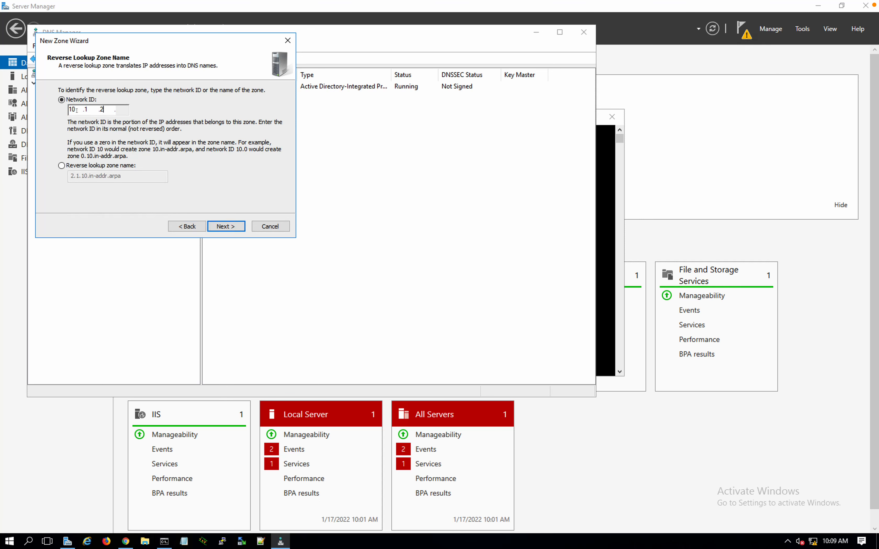
pyautogui.click(226, 227)
pyautogui.click(225, 226)
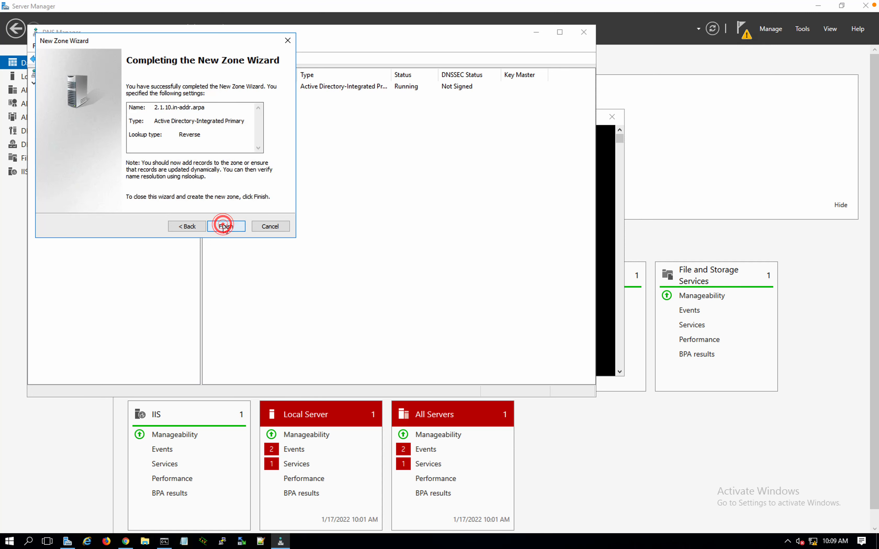
pyautogui.click(224, 226)
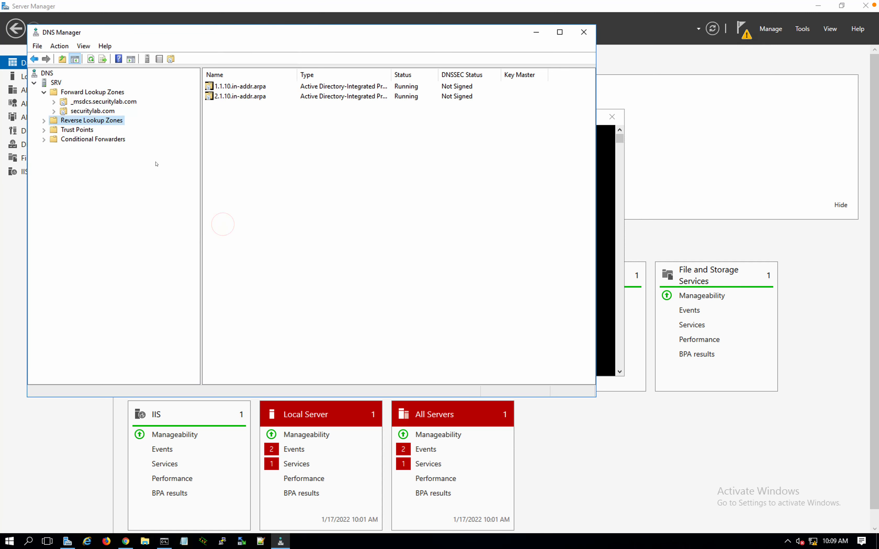
# Create a third reverse zone for network 10.1.3 (3.1.10.in-addr.arpa) with secure-only updates
pyautogui.click(96, 111)
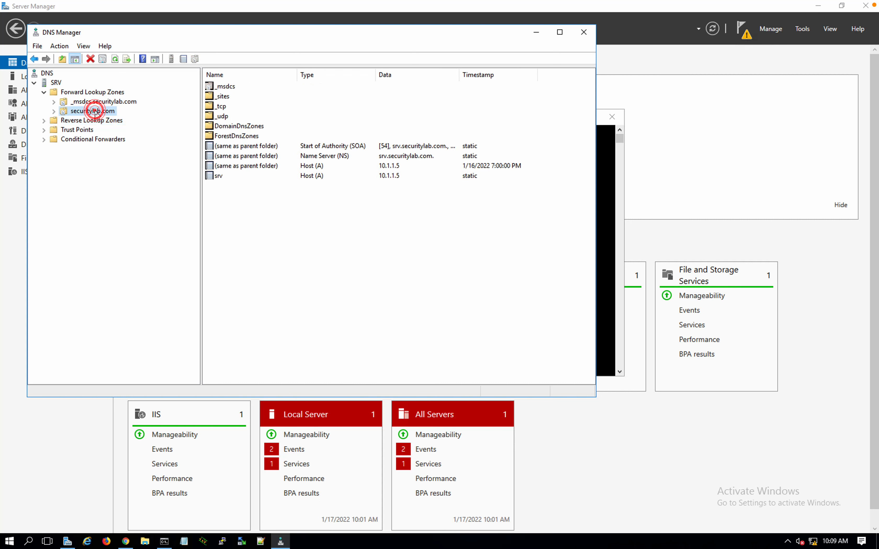
pyautogui.click(95, 120)
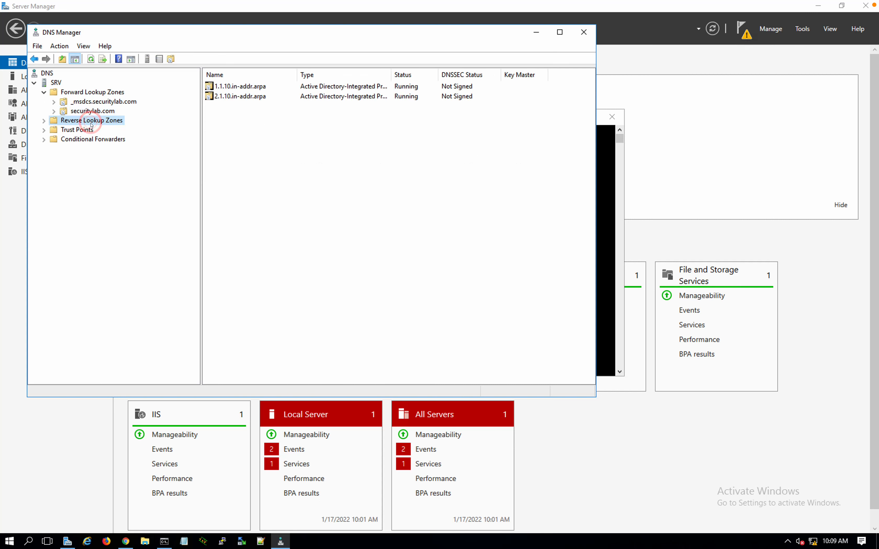
pyautogui.rightClick(91, 122)
pyautogui.click(114, 130)
pyautogui.click(228, 226)
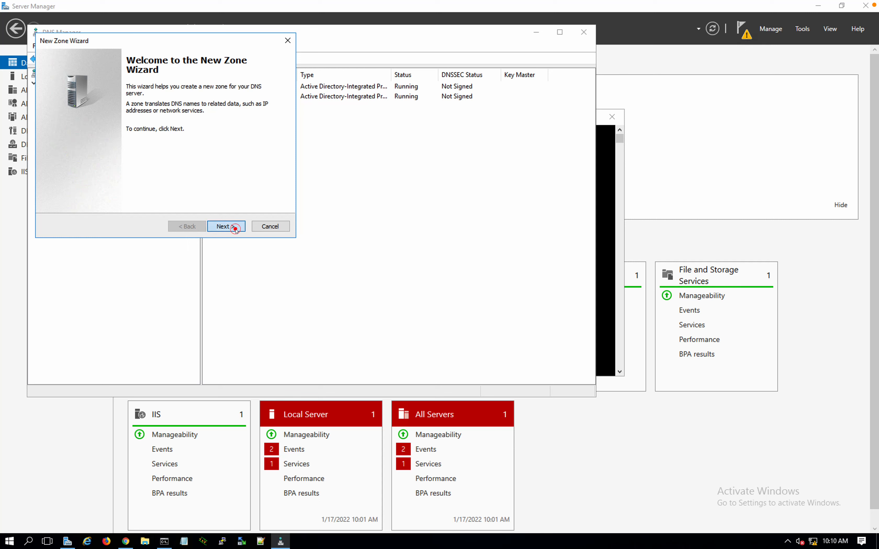
pyautogui.click(219, 230)
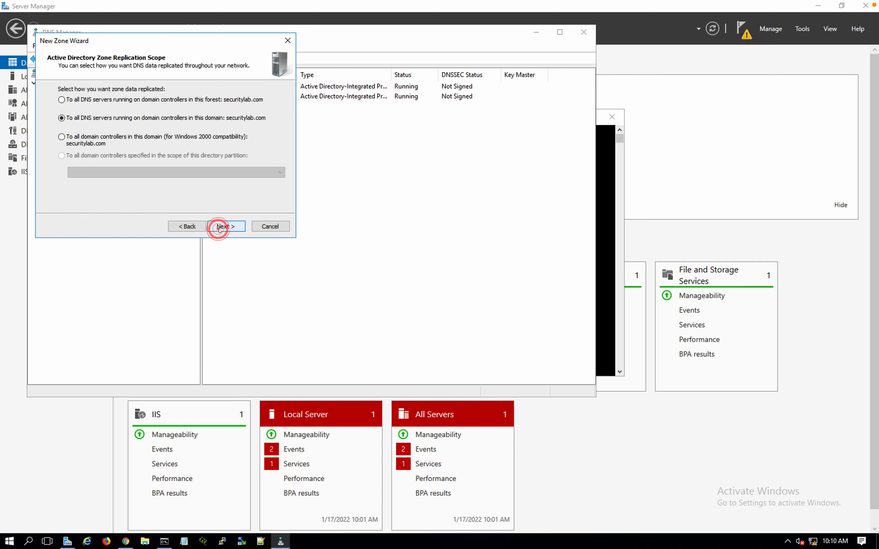
pyautogui.click(229, 229)
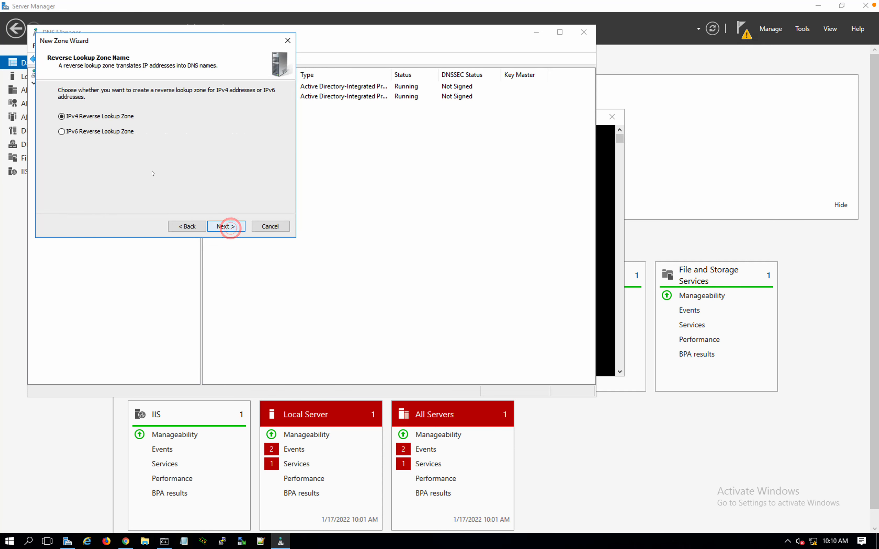
pyautogui.click(226, 226)
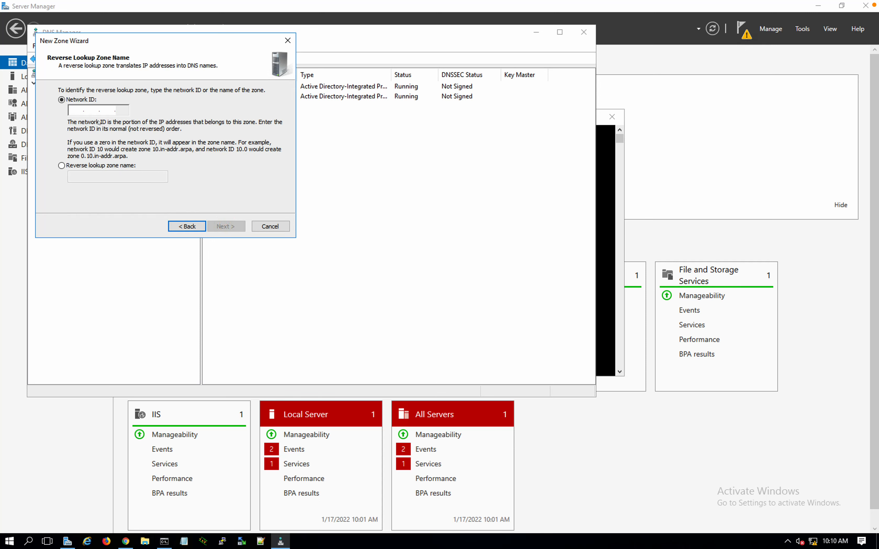
pyautogui.click(72, 106)
pyautogui.write('10 .1 .')
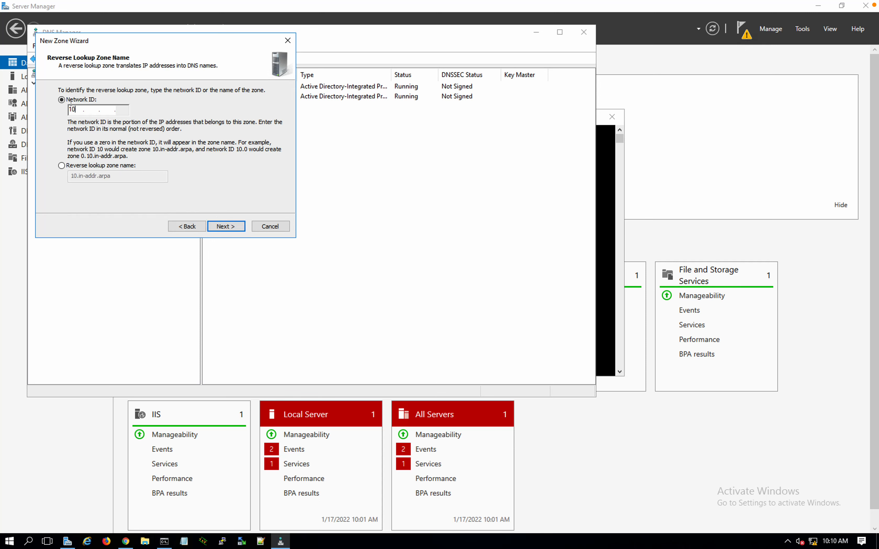
pyautogui.write('3')
pyautogui.click(227, 223)
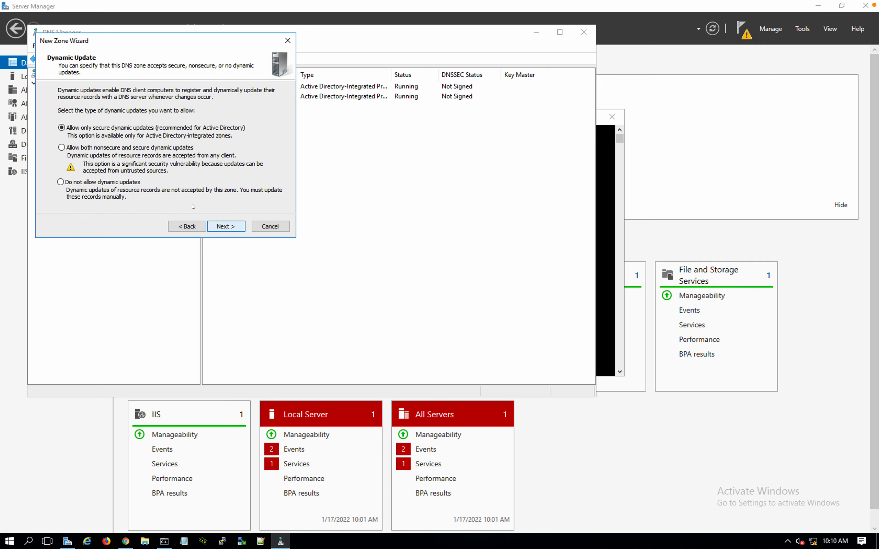
pyautogui.click(217, 223)
pyautogui.click(221, 225)
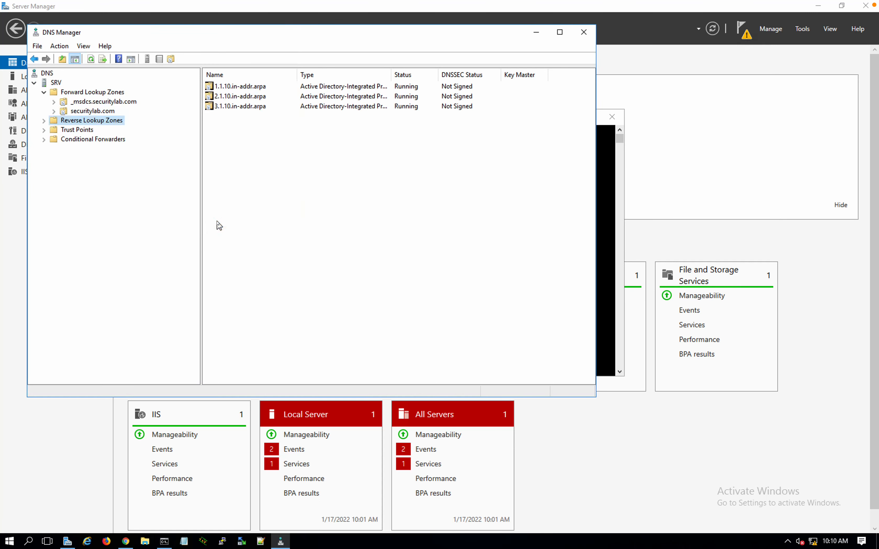
pyautogui.click(265, 135)
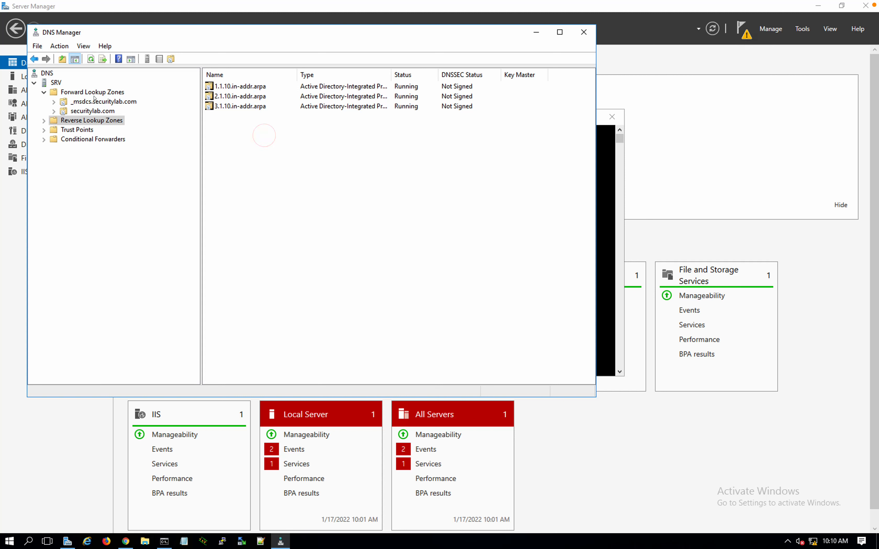
# Review the securitylab.com host records and the reverse lookup zones list
pyautogui.click(80, 110)
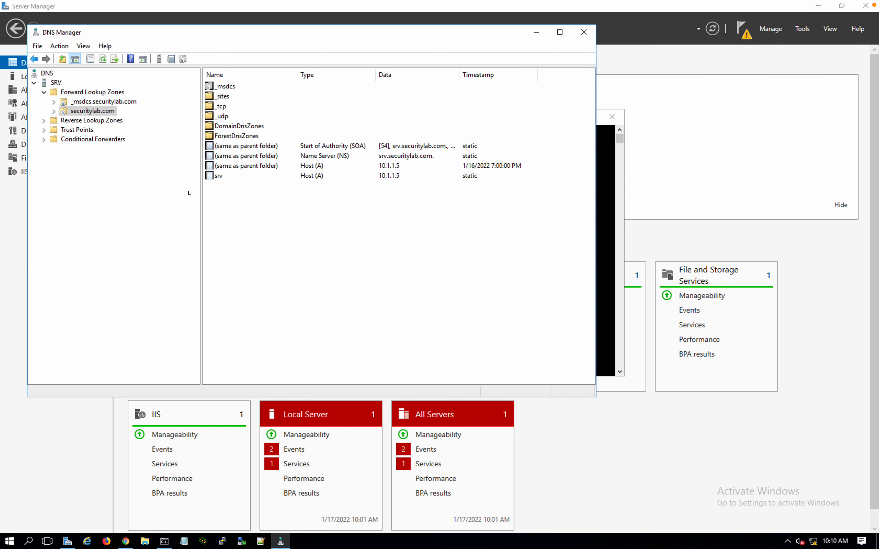
pyautogui.click(81, 120)
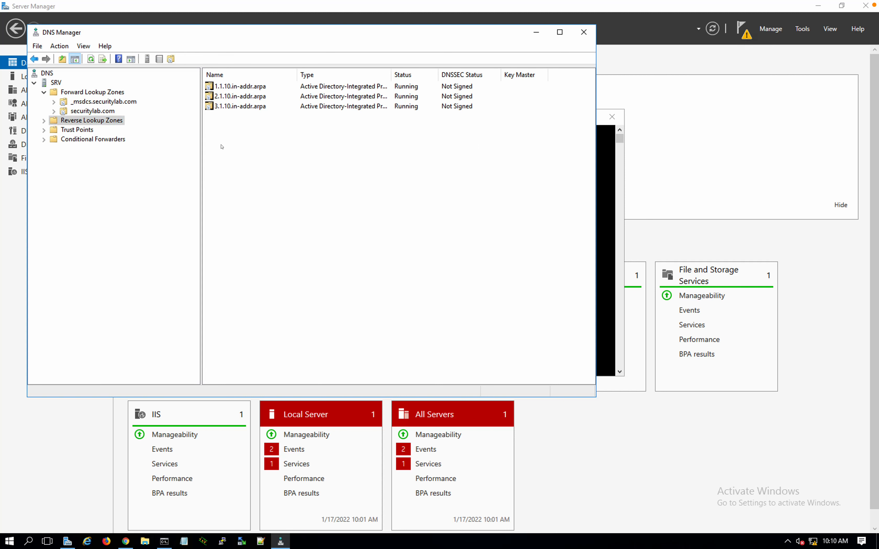
pyautogui.click(93, 111)
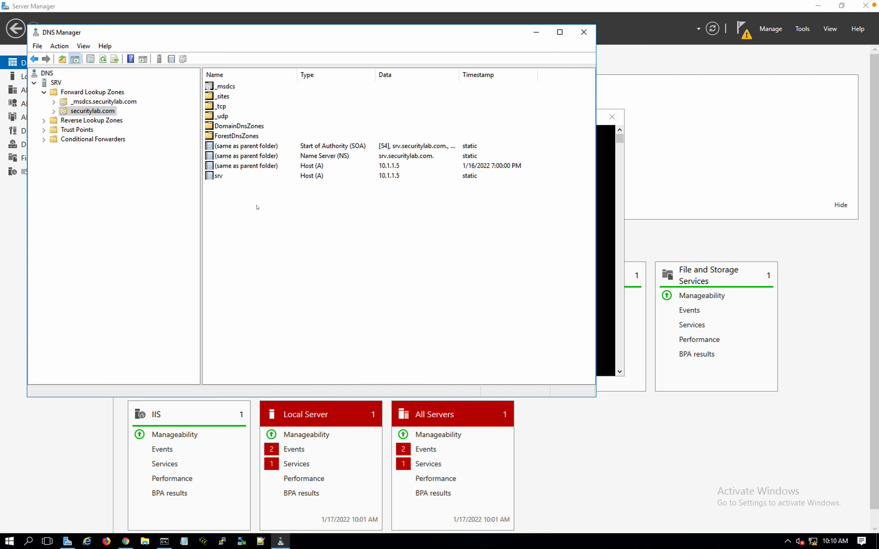
# Run 'ping srv' in Command Prompt to confirm srv.securitylab.com replies with 0% loss
pyautogui.click(609, 269)
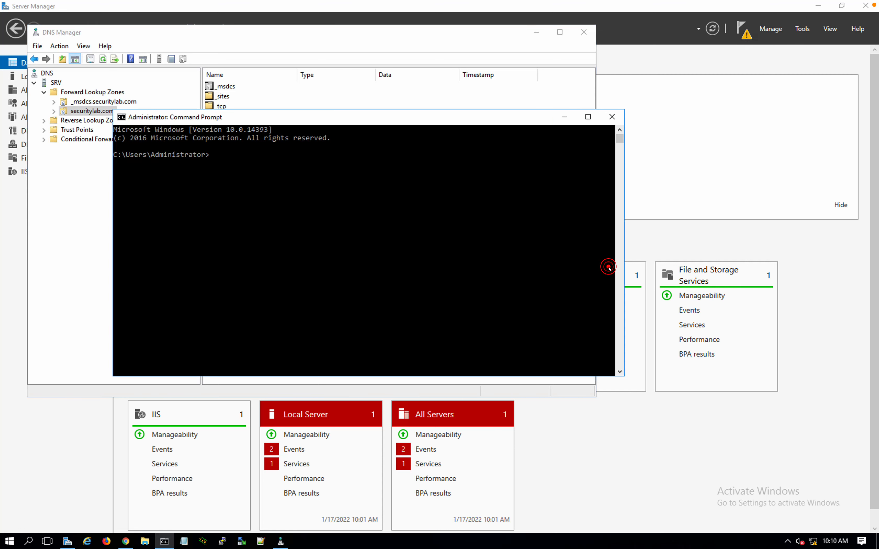
pyautogui.moveTo(272, 118); pyautogui.dragTo(493, 208)
pyautogui.click(479, 276)
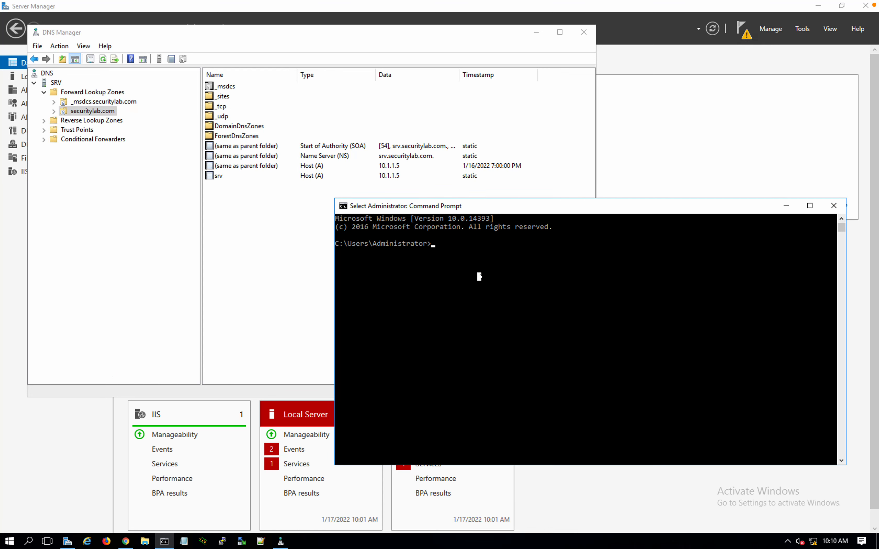
pyautogui.write('ping')
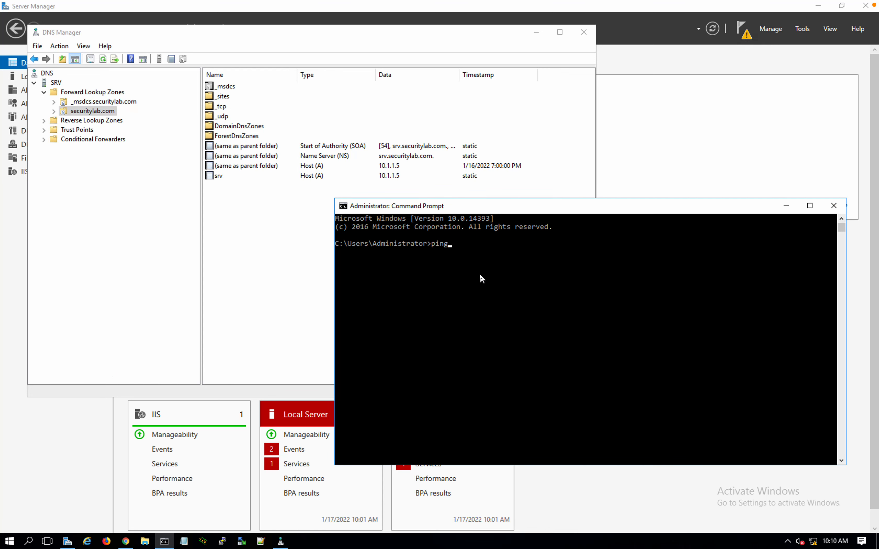
pyautogui.write(' srv')
pyautogui.press('Return')
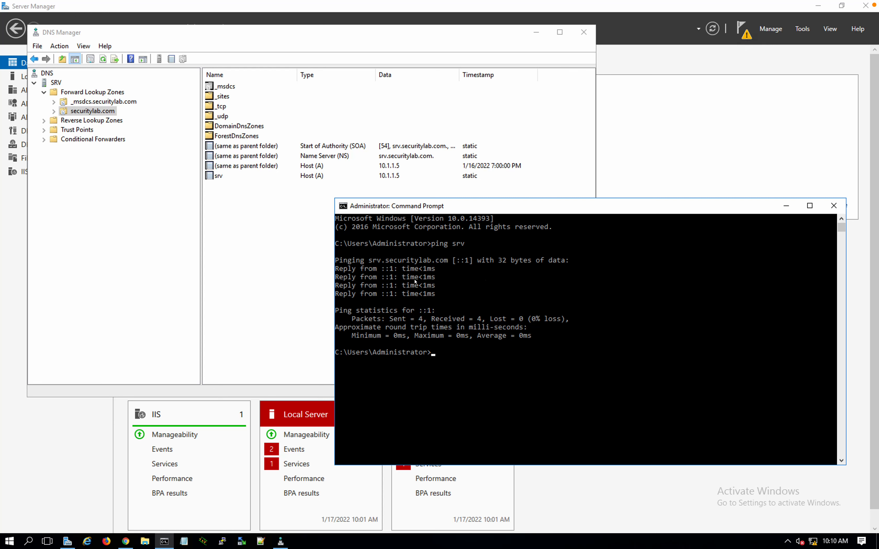
pyautogui.moveTo(381, 269); pyautogui.dragTo(401, 270)
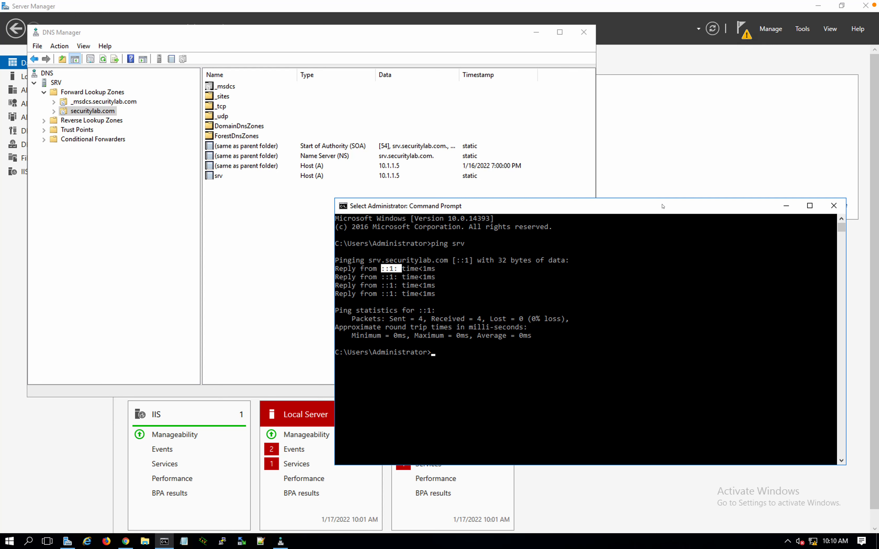
pyautogui.click(658, 190)
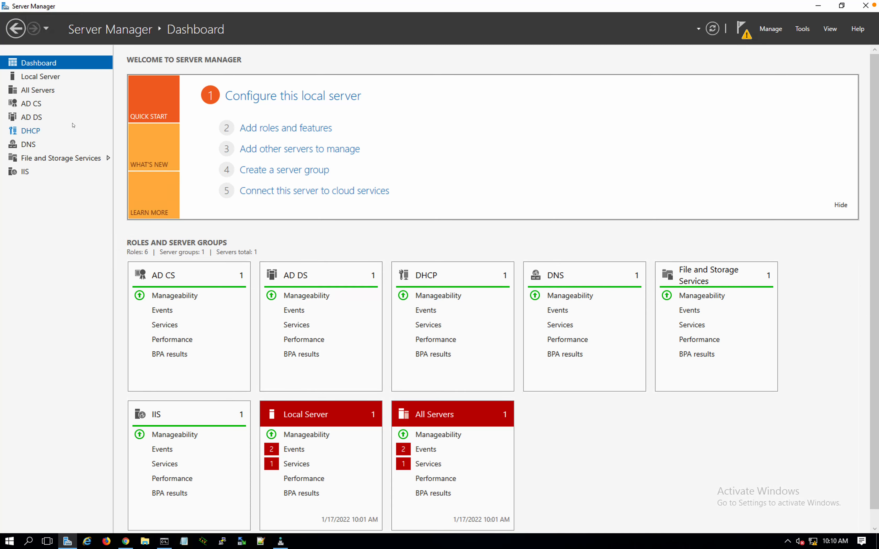
# Inspect the Ethernet adapter's status and properties from Local Server, then close Network Connections
pyautogui.click(40, 77)
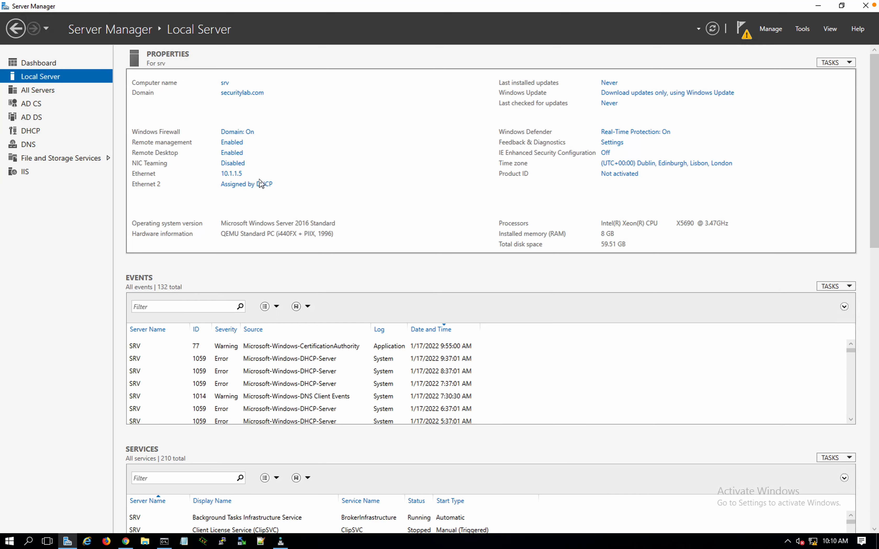
pyautogui.click(226, 177)
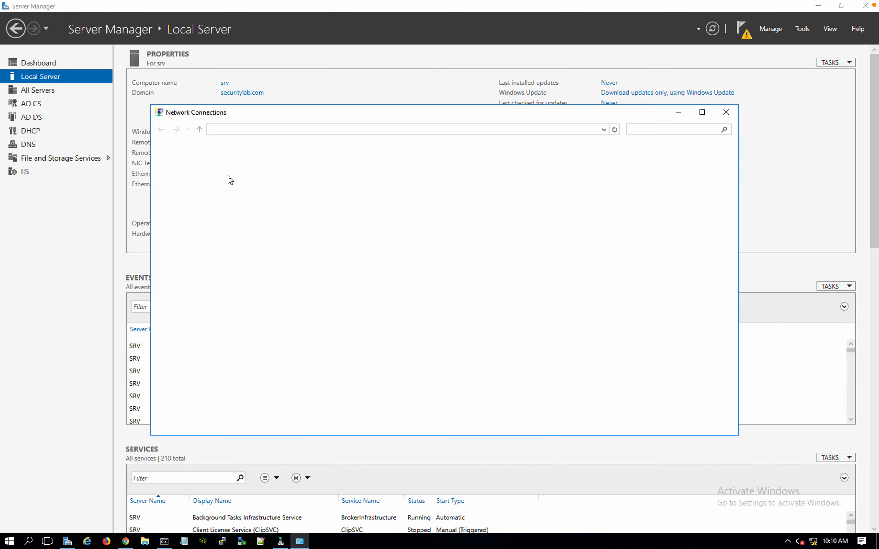
pyautogui.doubleClick(230, 179)
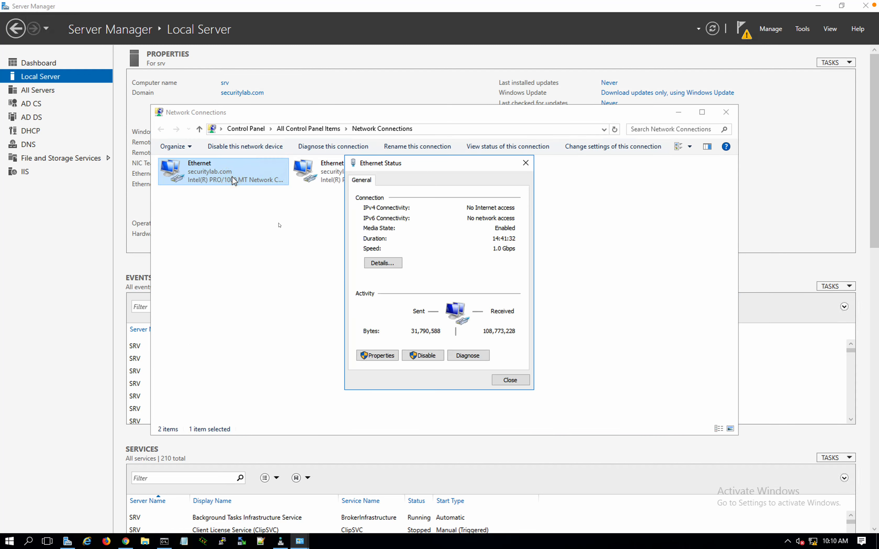
pyautogui.click(371, 355)
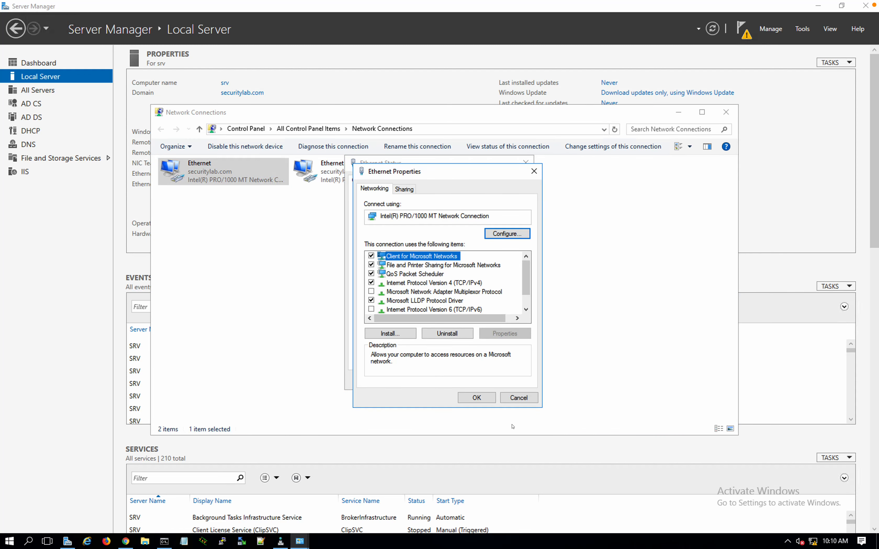
pyautogui.click(477, 397)
pyautogui.click(499, 384)
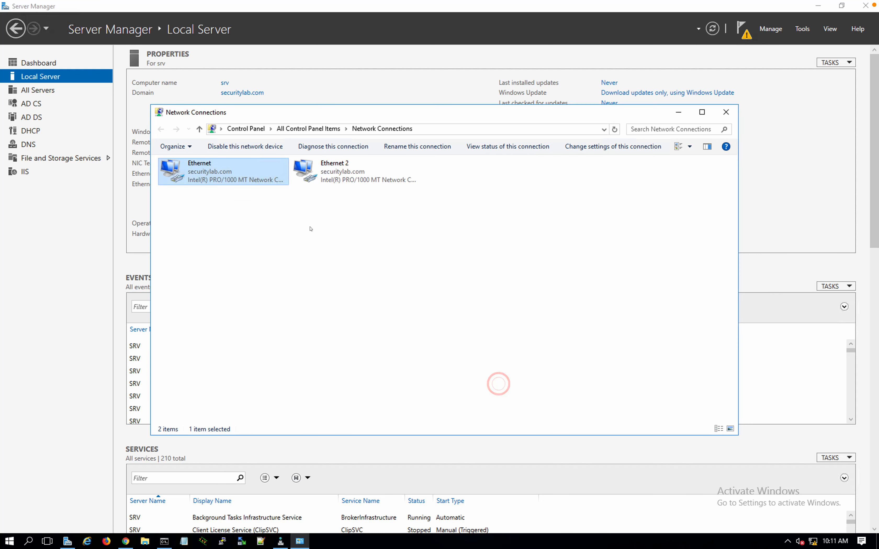
pyautogui.click(326, 185)
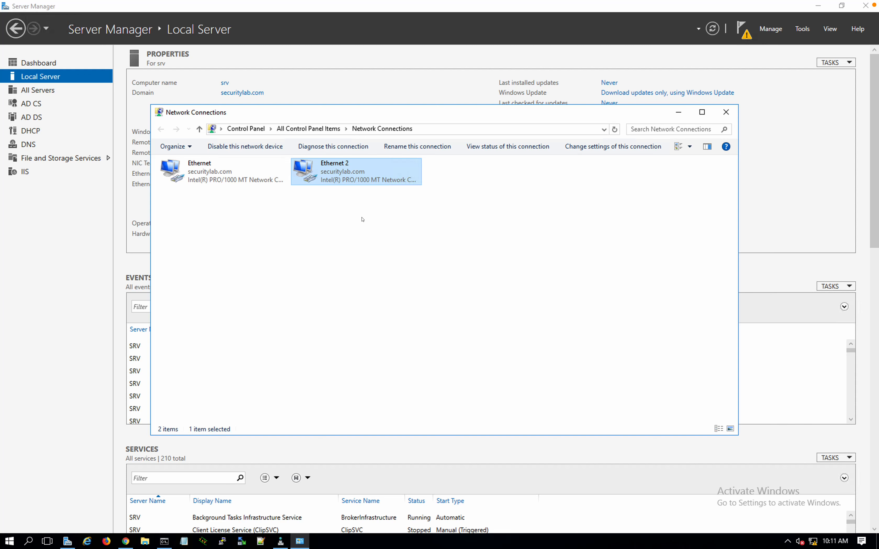
pyautogui.click(725, 113)
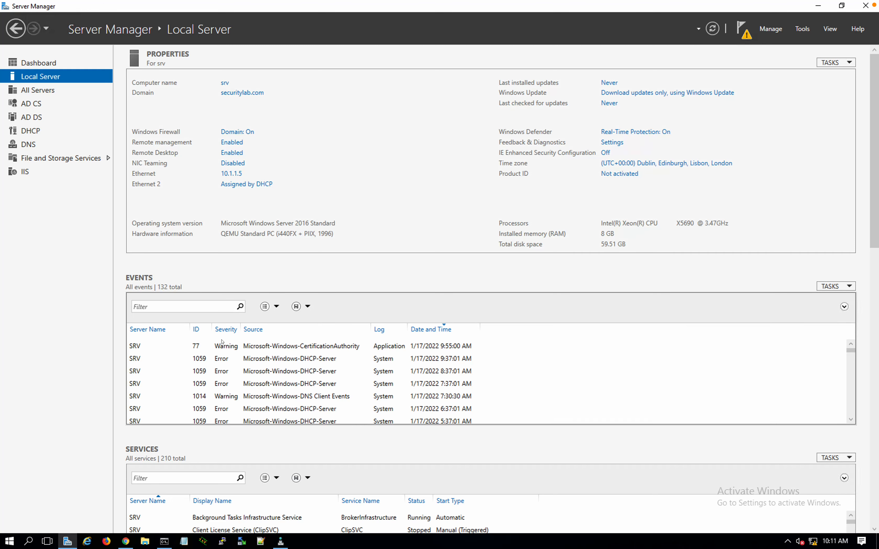
pyautogui.click(281, 541)
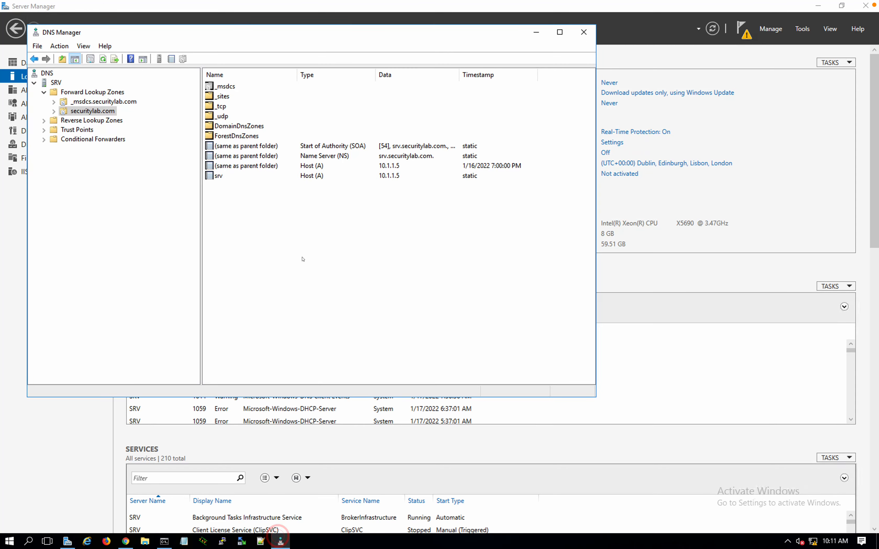
# Add host fmc01 at 10.1.1.9 with a PTR record in the securitylab.com zone
pyautogui.click(266, 230)
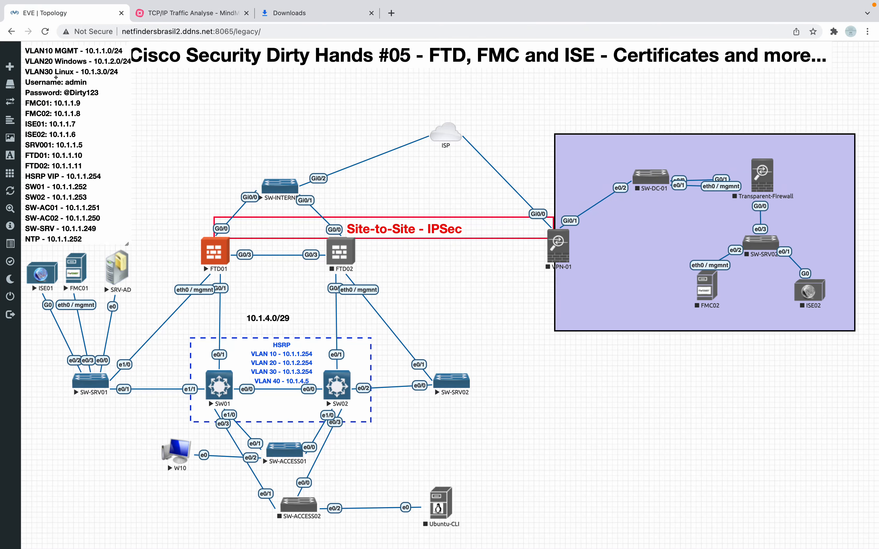
pyautogui.hotkey('ctrl', 'Left')
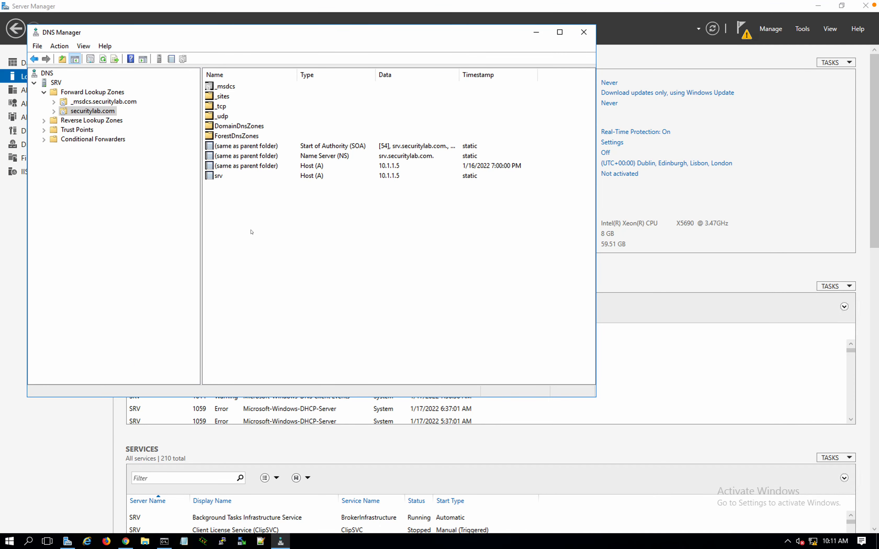
pyautogui.rightClick(251, 231)
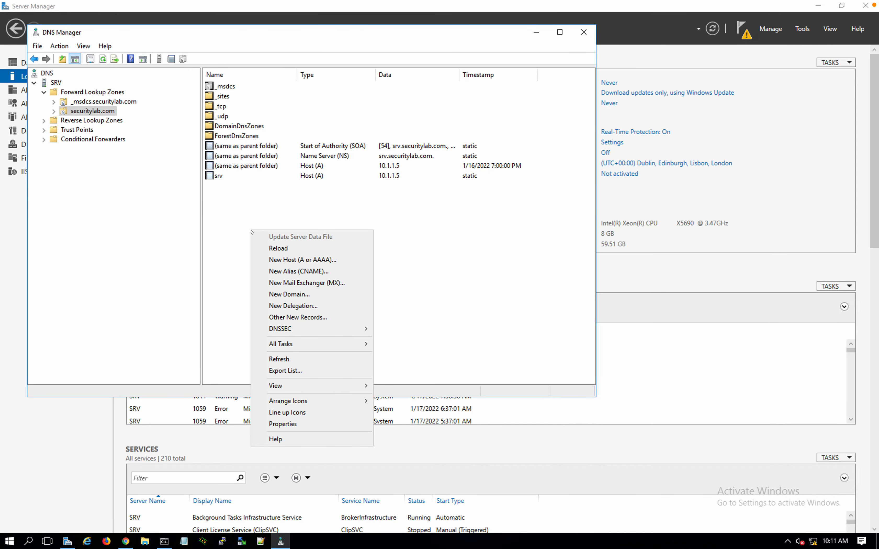
pyautogui.click(294, 260)
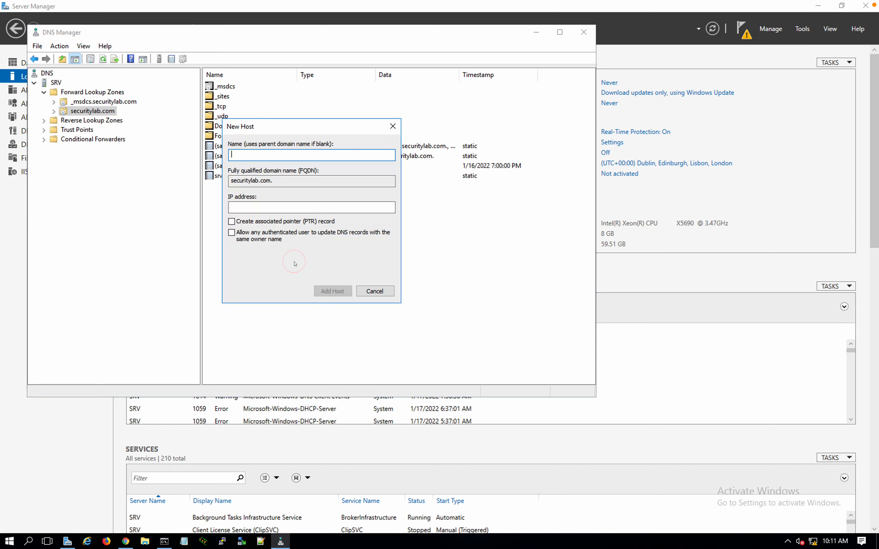
pyautogui.click(245, 222)
pyautogui.click(250, 154)
pyautogui.write('fmc01')
pyautogui.click(258, 206)
pyautogui.write('10.1.')
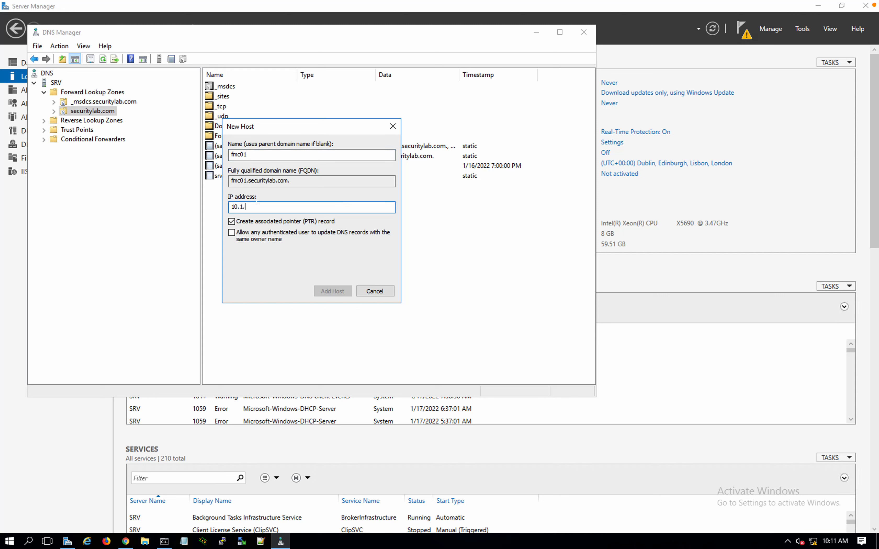
pyautogui.write('1.9')
pyautogui.click(337, 288)
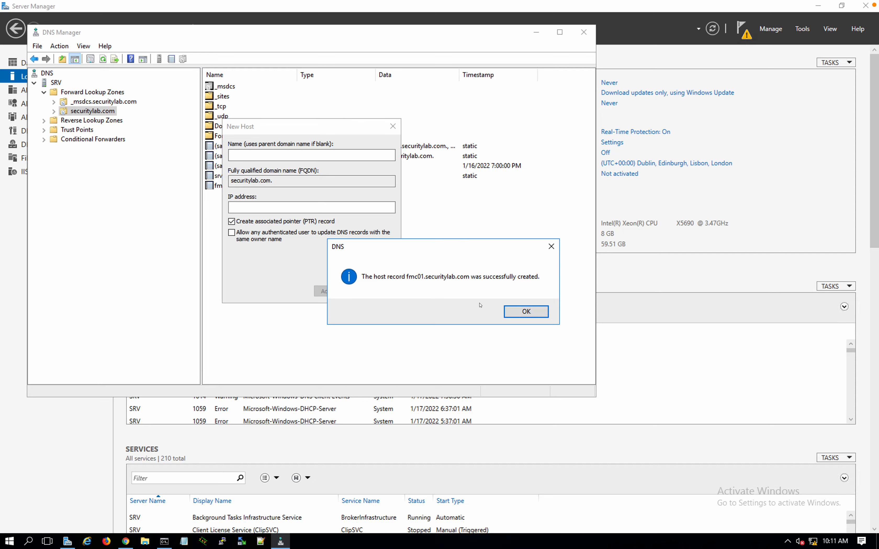
pyautogui.click(506, 313)
# Add host fmc02 at 10.1.1.8
pyautogui.hotkey('ctrl', 'Right')
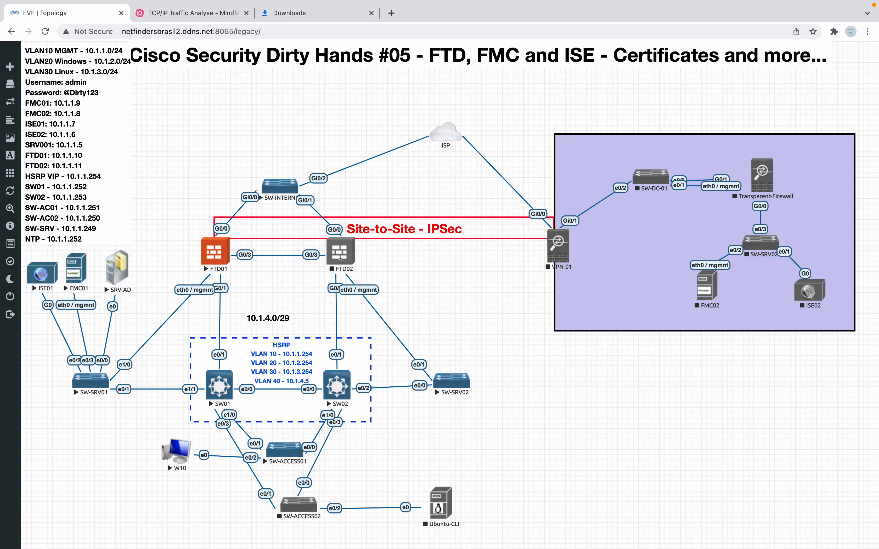
pyautogui.hotkey('ctrl', 'Left')
pyautogui.click(259, 156)
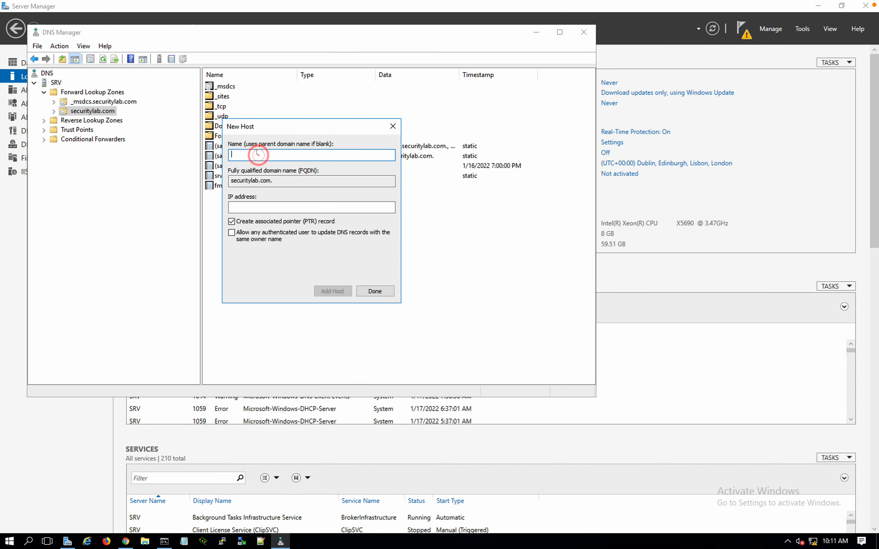
pyautogui.write('fmc02')
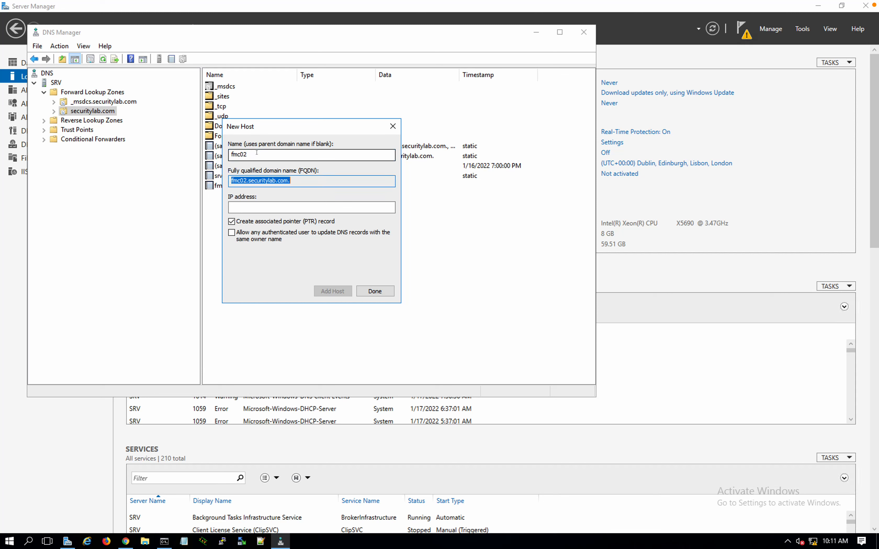
pyautogui.press('Tab')
pyautogui.write('10.1.1.8')
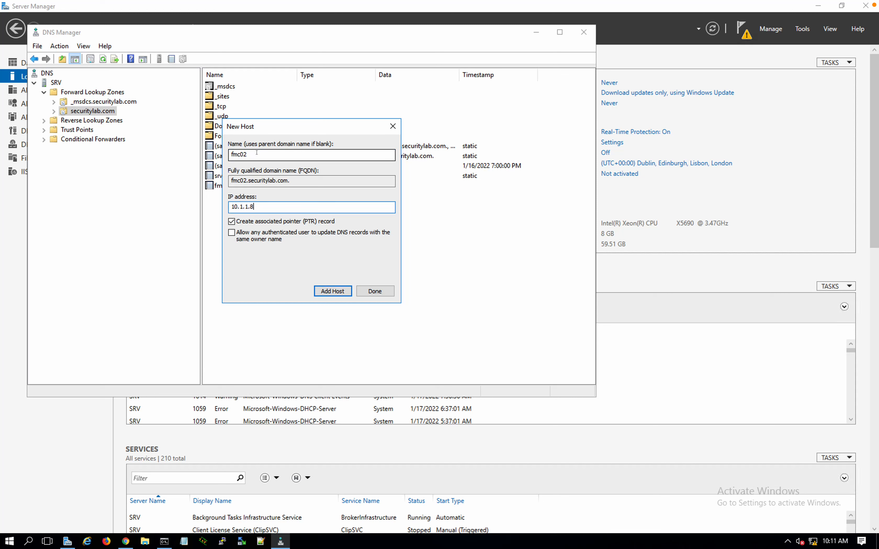
pyautogui.press('Return')
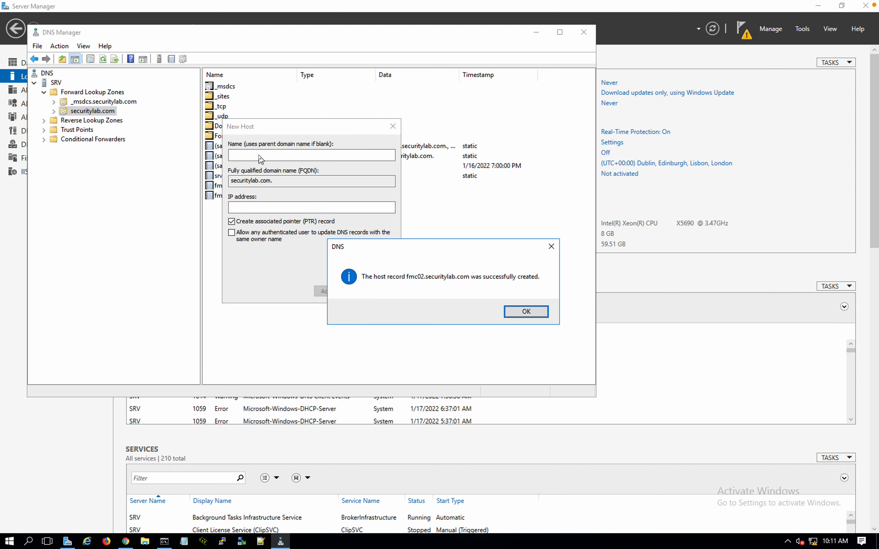
# Add host ise01 at 10.1.1.7 with its PTR record
pyautogui.hotkey('ctrl', 'Right')
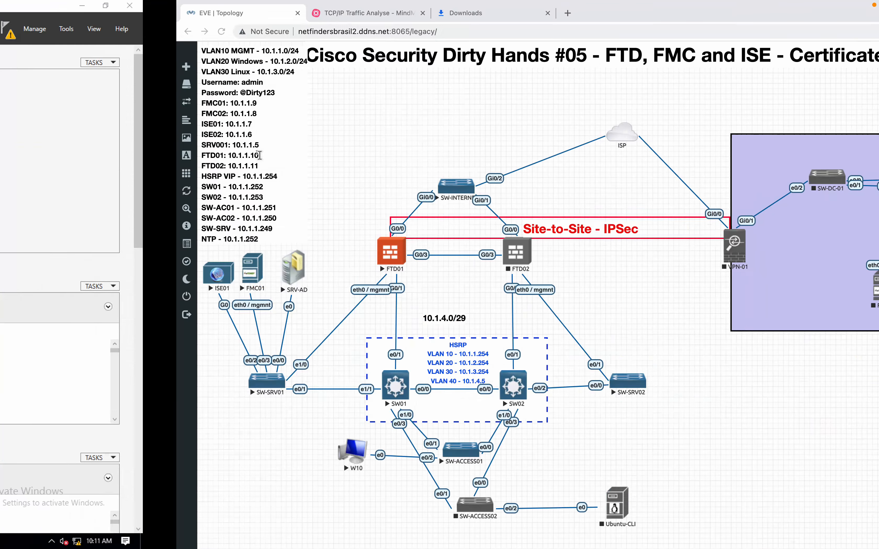
pyautogui.hotkey('ctrl', 'Left')
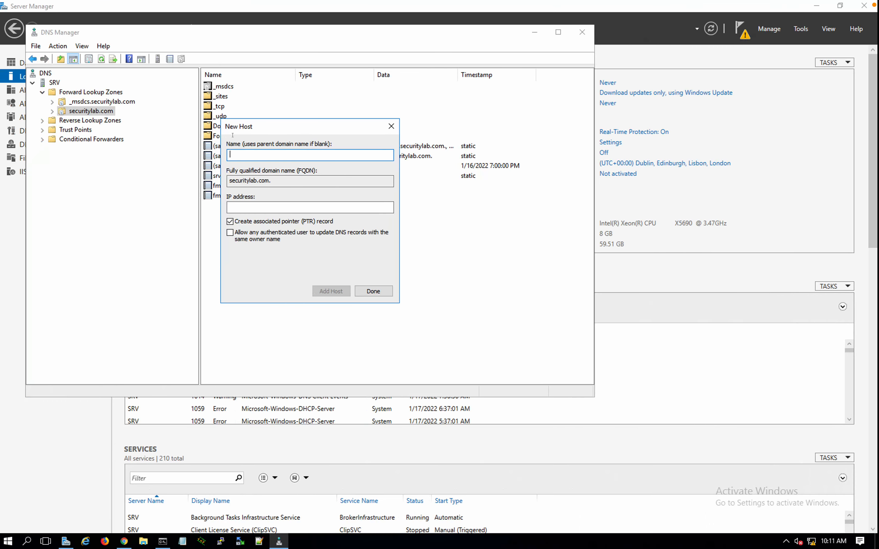
pyautogui.click(240, 155)
pyautogui.write('ise01')
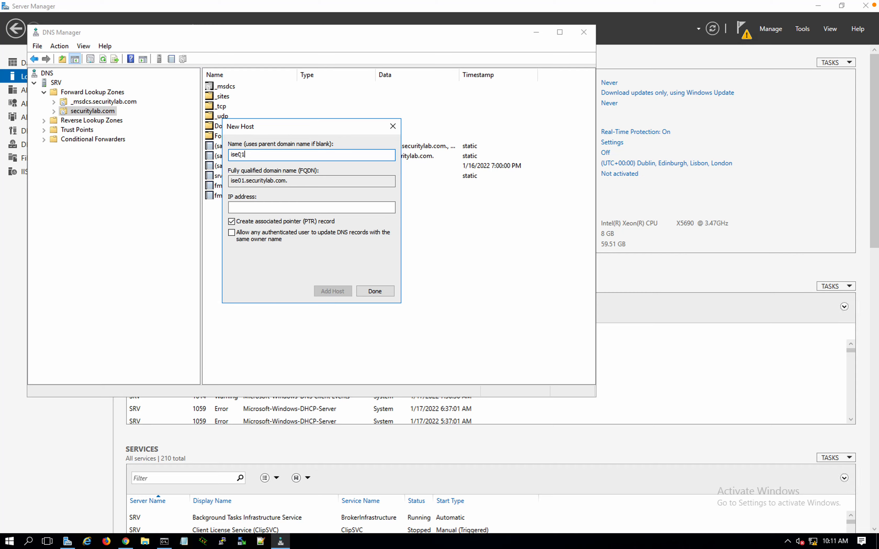
pyautogui.click(255, 208)
pyautogui.hotkey('ctrl', 'Right')
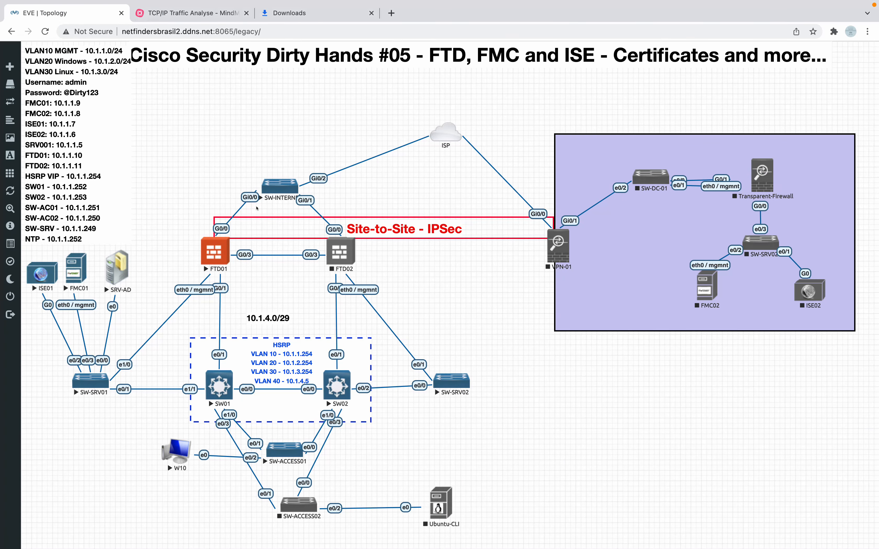
pyautogui.hotkey('ctrl', 'Left')
pyautogui.write('10')
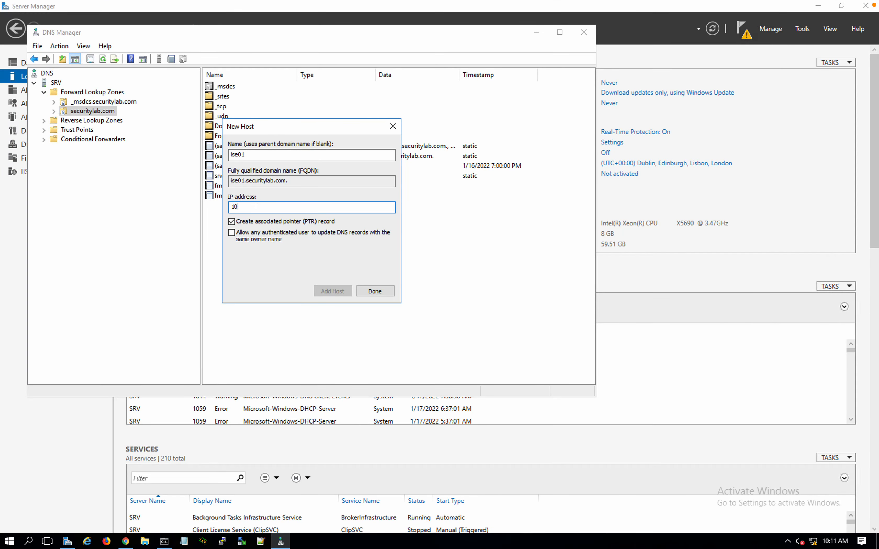
pyautogui.write('.1.1.7')
pyautogui.click(323, 289)
pyautogui.hotkey('ctrl', 'Right')
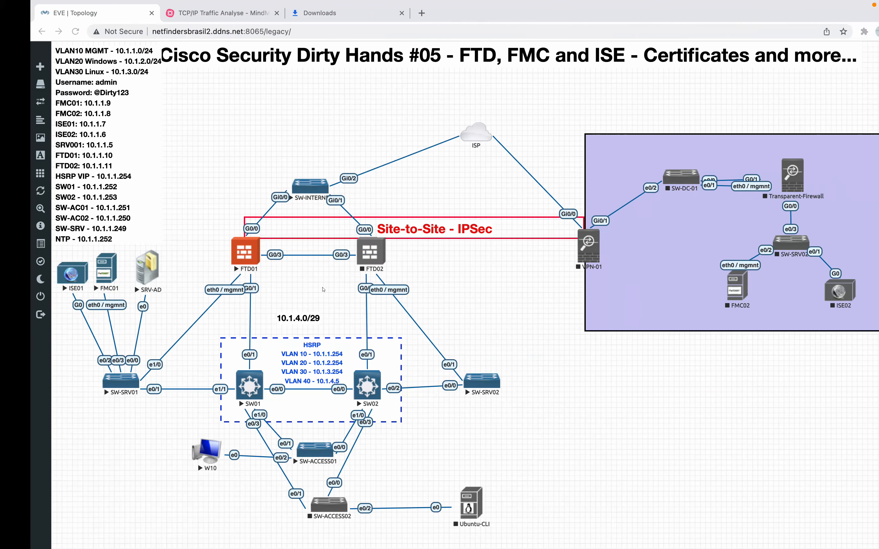
pyautogui.hotkey('ctrl', 'Left')
pyautogui.click(329, 290)
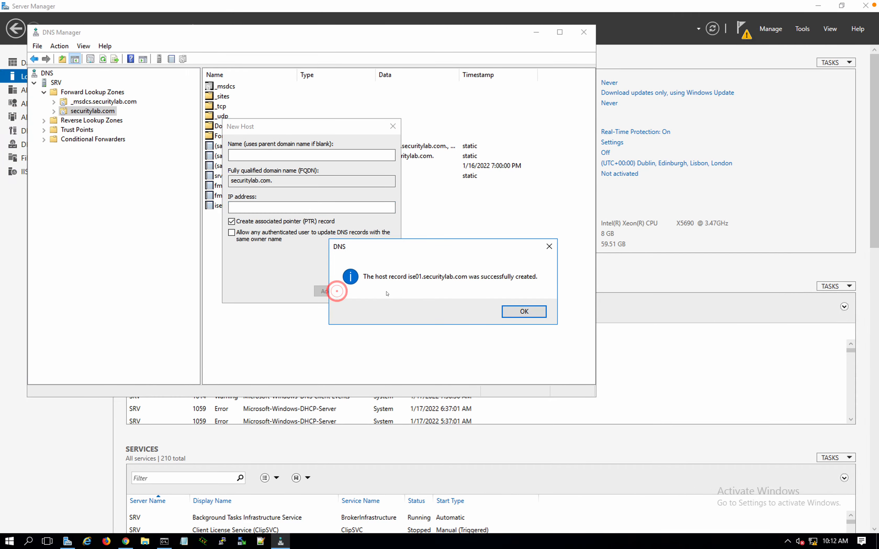
pyautogui.click(503, 316)
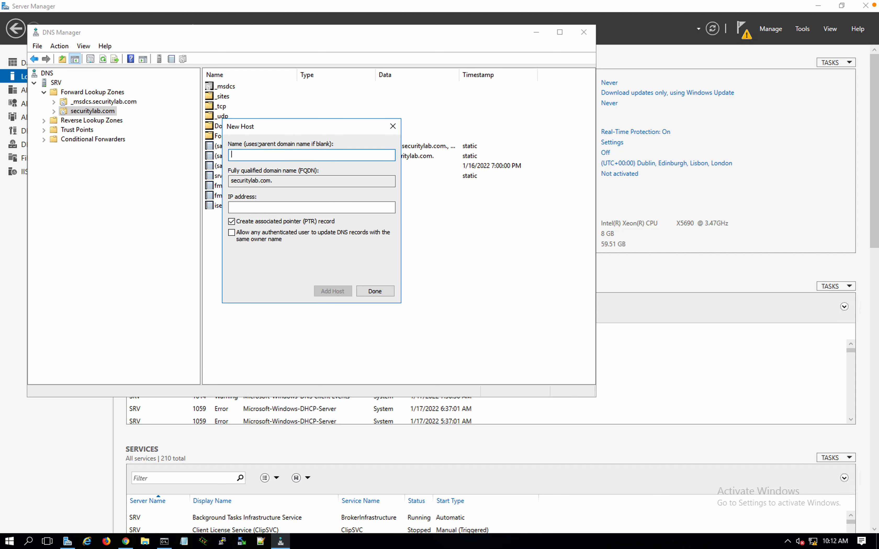
# Add host ise02 at 10.1.1.6 with its PTR record
pyautogui.write('ise02')
pyautogui.press('Tab')
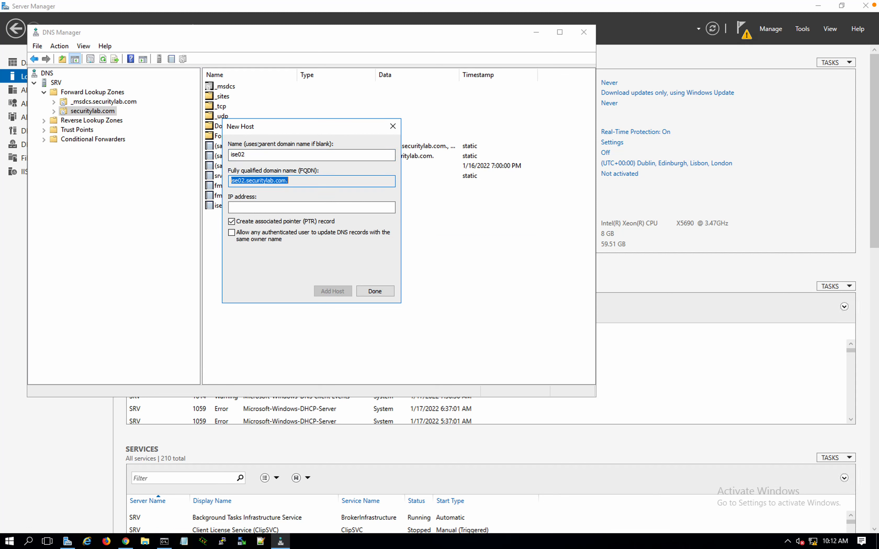
pyautogui.press('Tab')
pyautogui.write('10.1.1.')
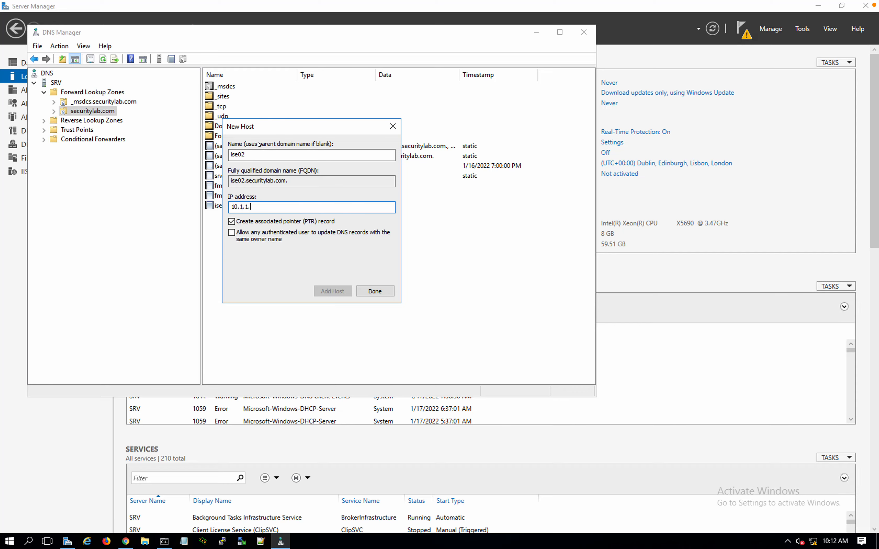
pyautogui.write('6')
pyautogui.hotkey('ctrl', 'Right')
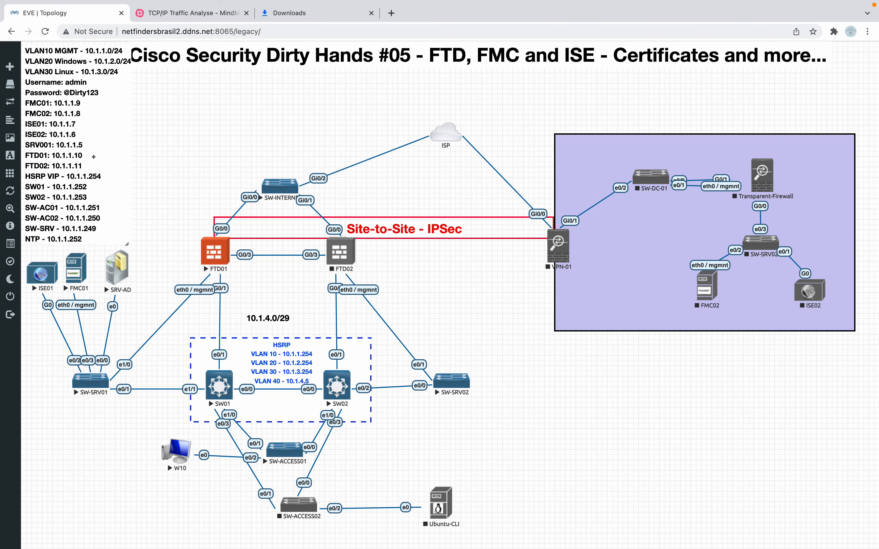
pyautogui.hotkey('ctrl', 'Left')
pyautogui.click(330, 289)
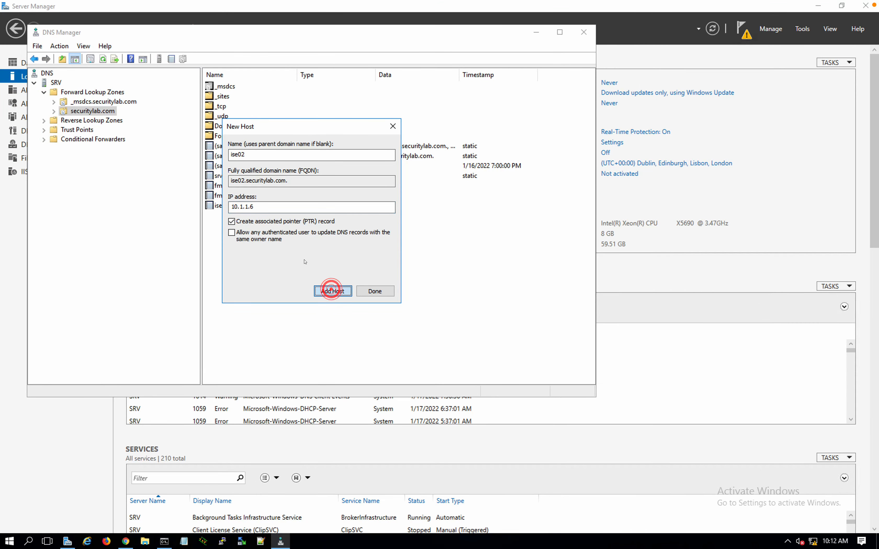
pyautogui.click(516, 308)
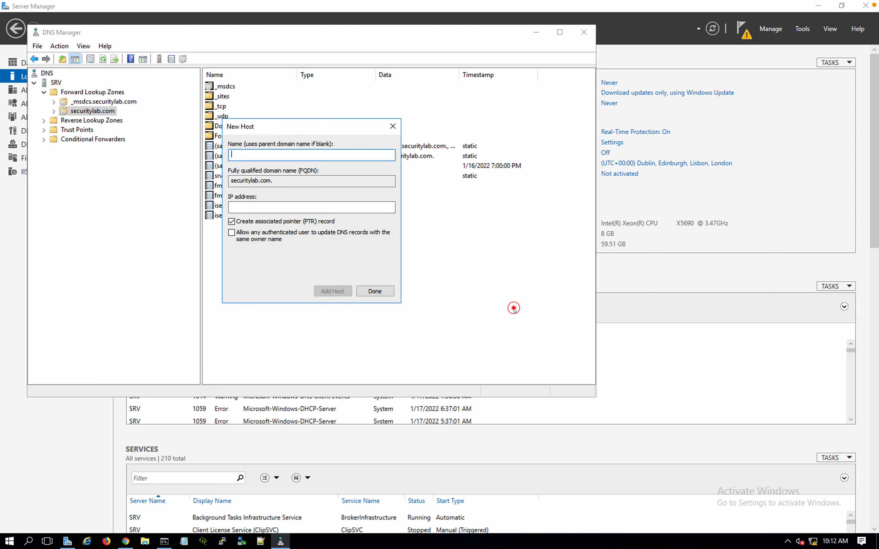
# Add host ftd01 at 10.1.1.10 with its PTR record
pyautogui.write('ftd01')
pyautogui.click(275, 206)
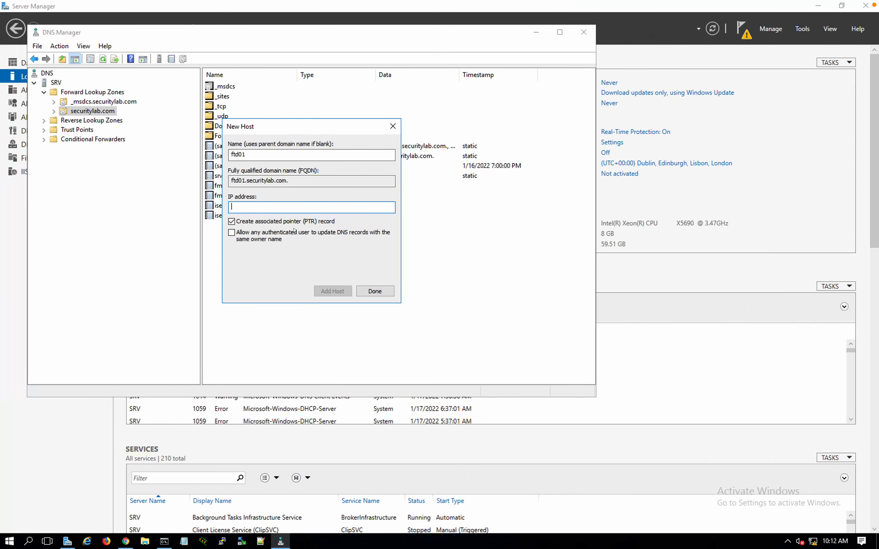
pyautogui.write('10.1.1.10')
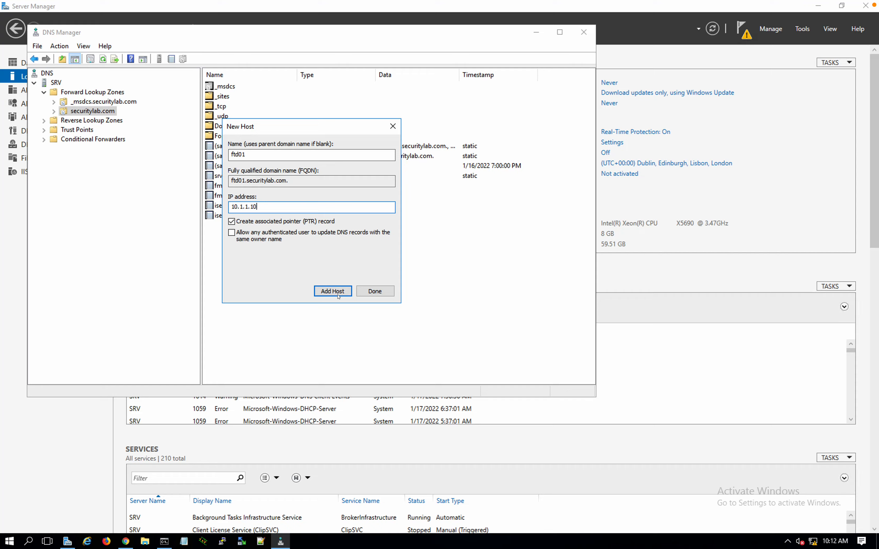
pyautogui.click(338, 295)
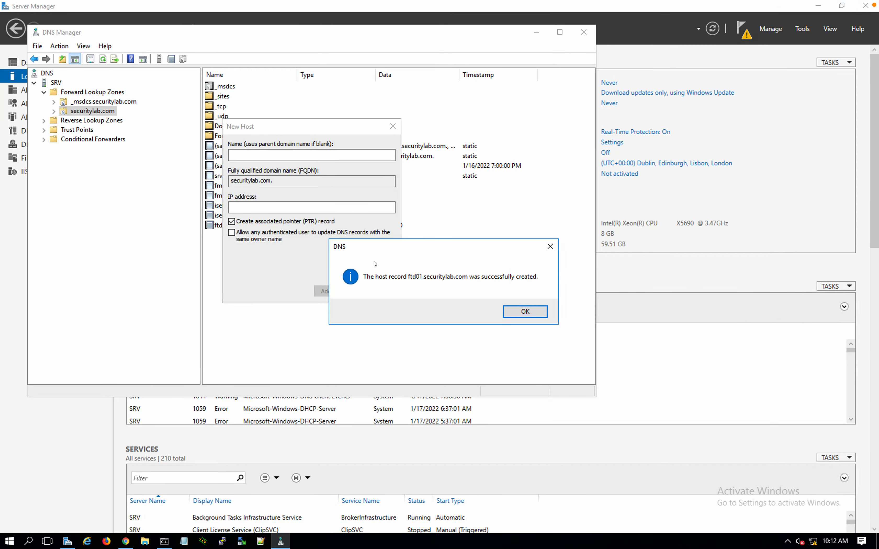
pyautogui.press('Return')
# Add host ftd02 at 10.1.1.11, then finish adding hosts
pyautogui.write('ftd02')
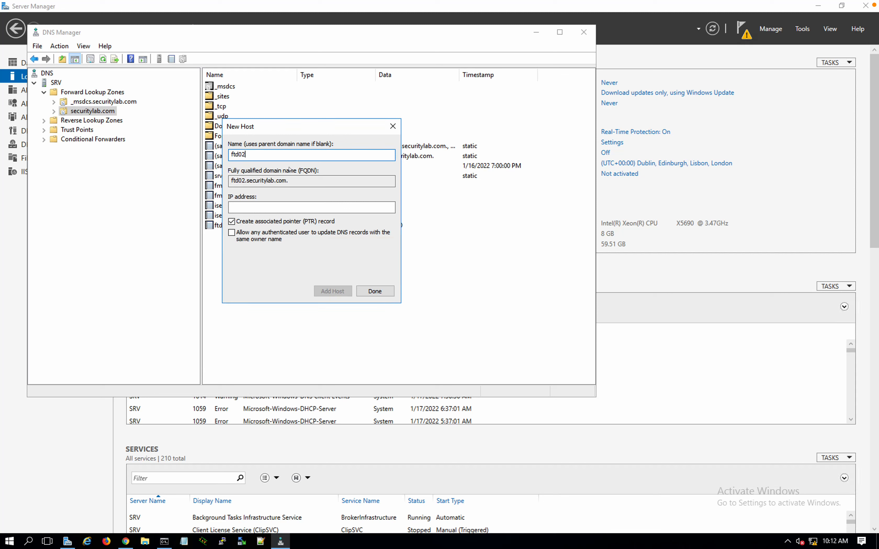
pyautogui.press('Tab')
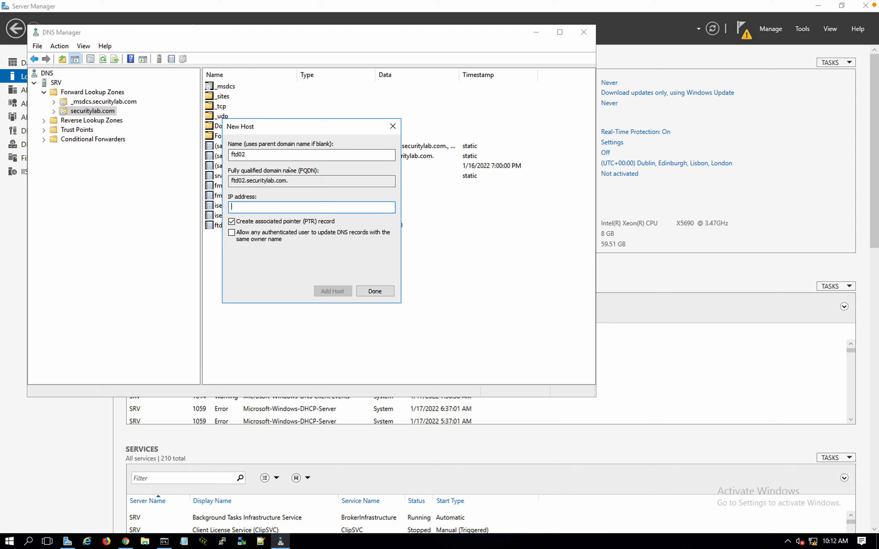
pyautogui.write('10.1.1.11')
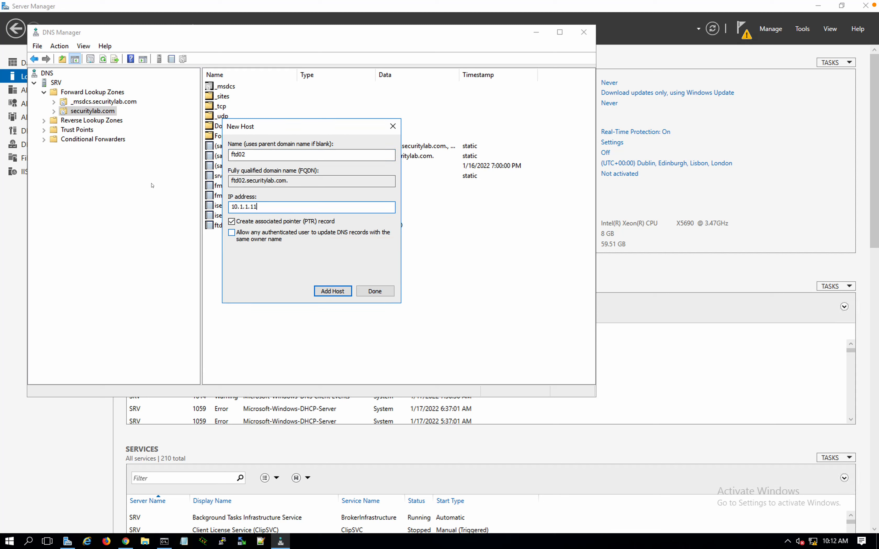
pyautogui.click(326, 293)
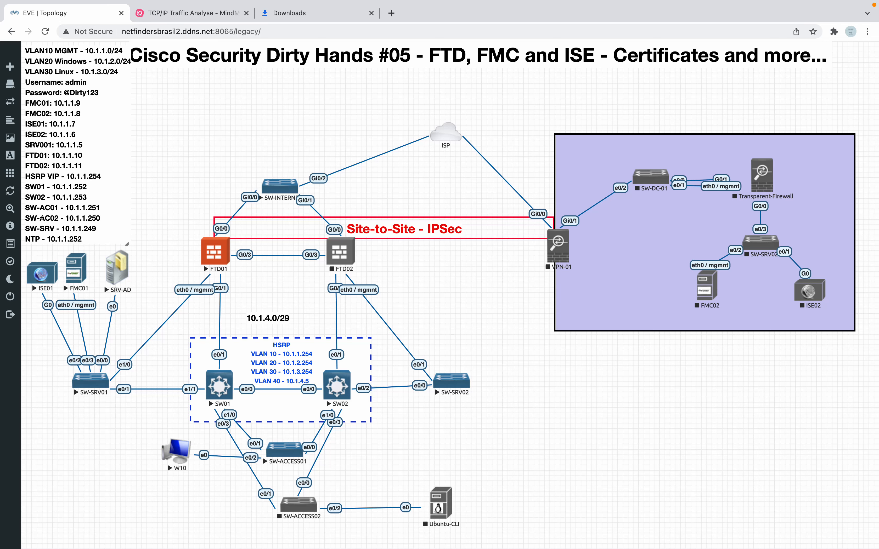
pyautogui.hotkey('ctrl', 'Left')
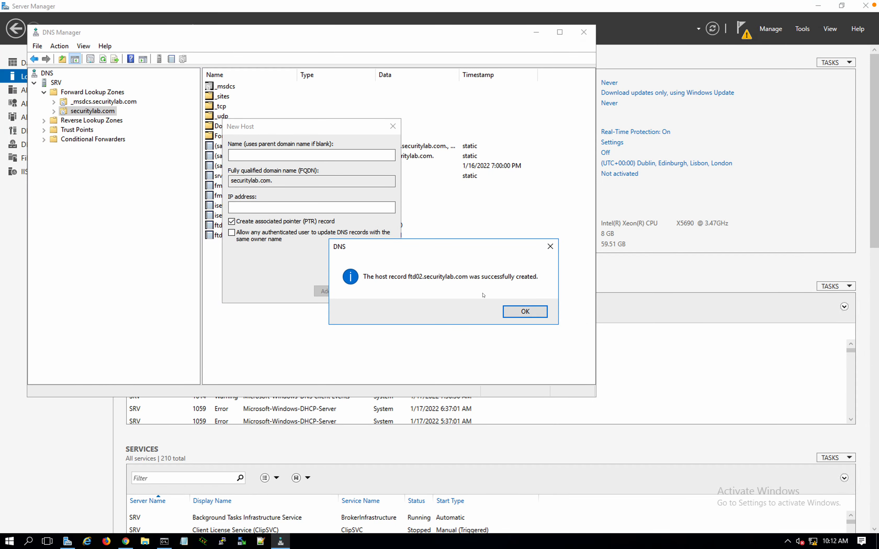
pyautogui.click(525, 311)
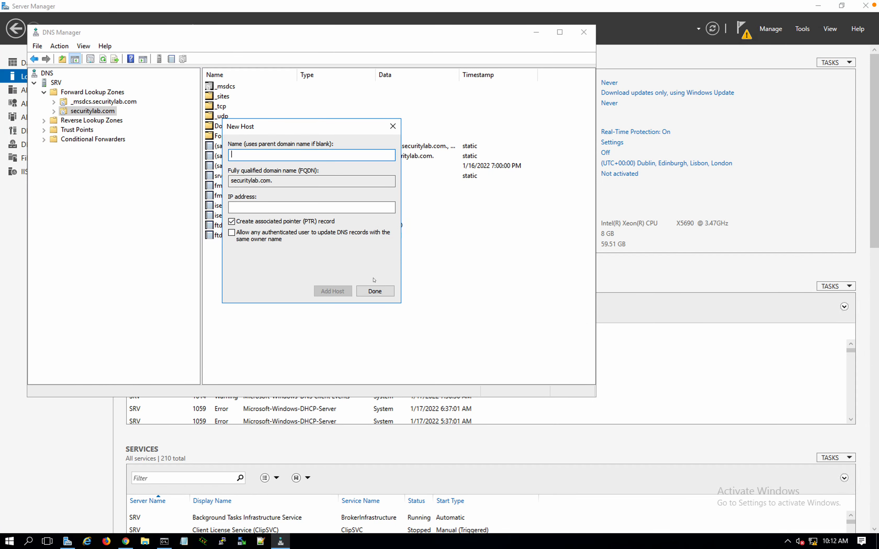
pyautogui.click(374, 291)
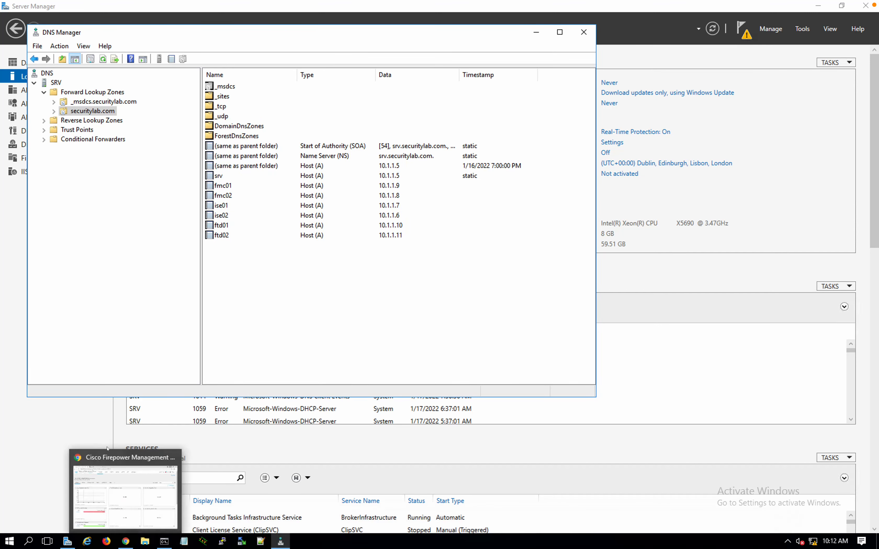
# Load the Firepower console in Chrome at fmc01.securitylab.com instead of its IP address
pyautogui.click(35, 489)
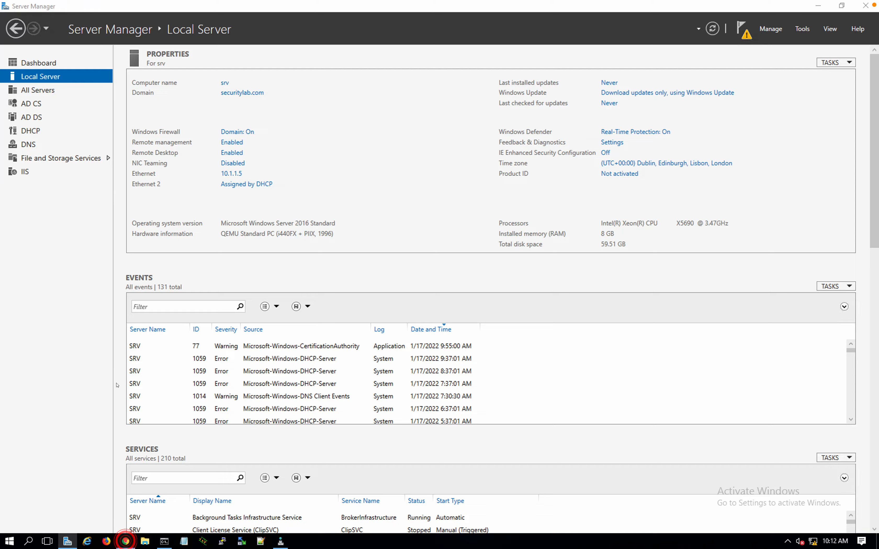
pyautogui.click(125, 541)
pyautogui.click(141, 28)
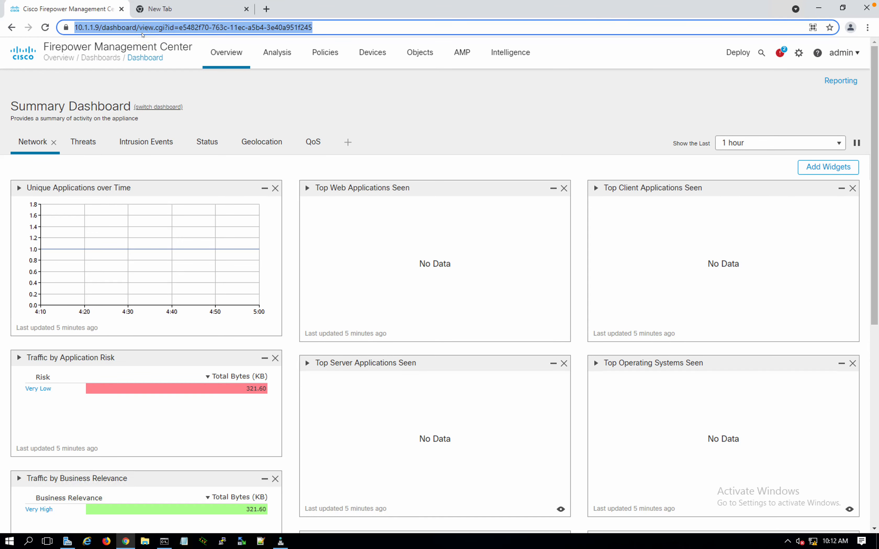
pyautogui.write('fmc01')
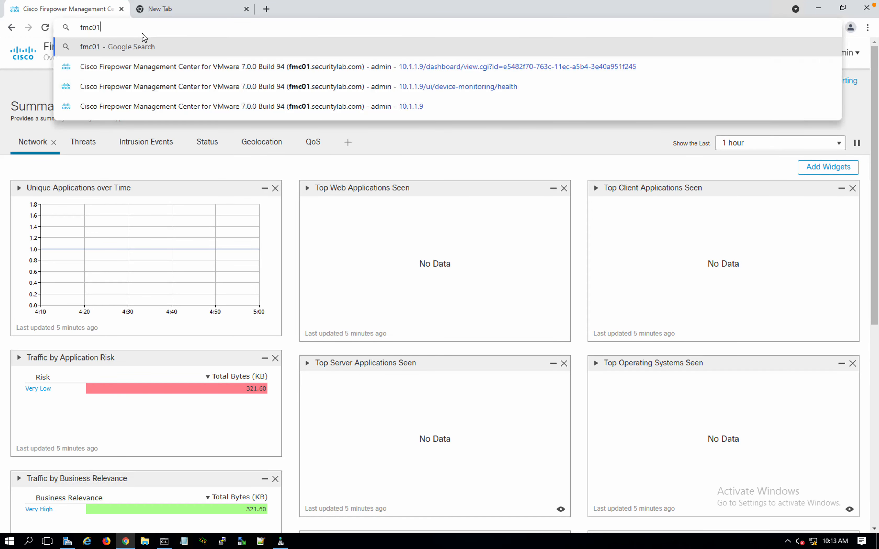
pyautogui.write('.secu')
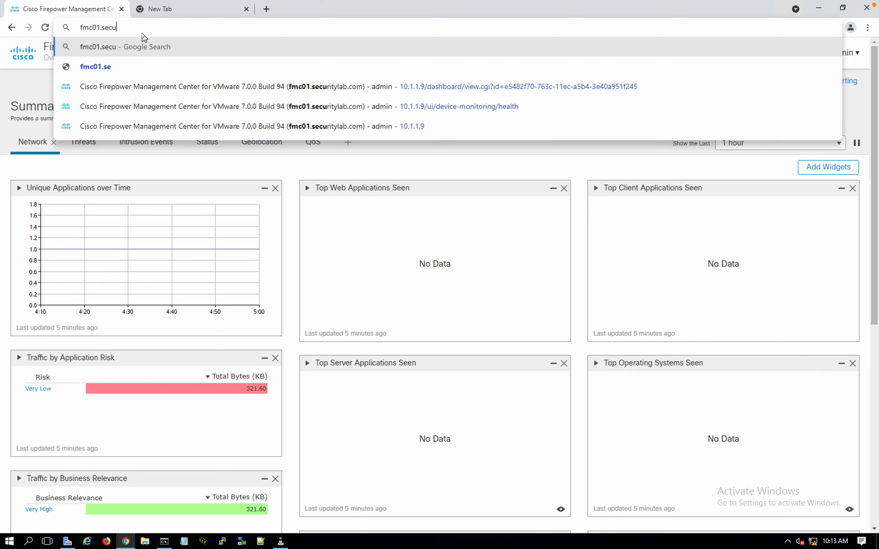
pyautogui.write('ritylab.com')
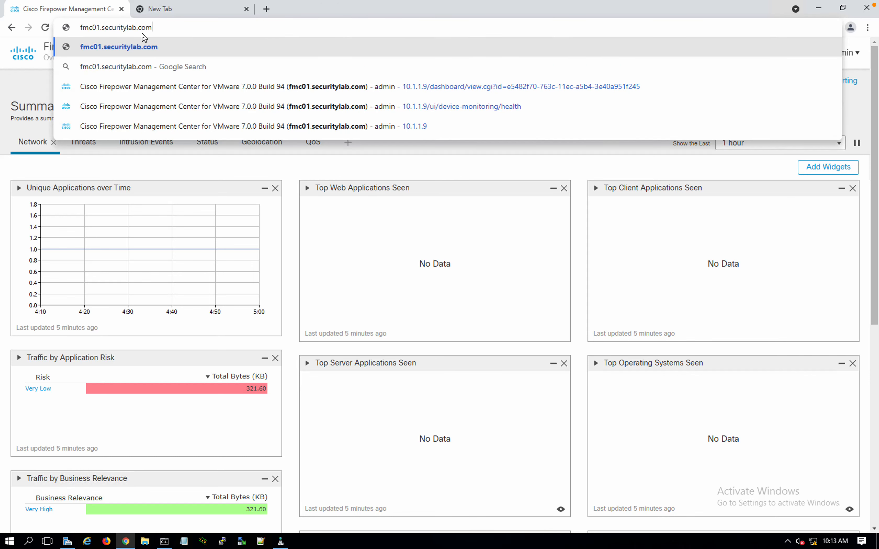
pyautogui.press('Return')
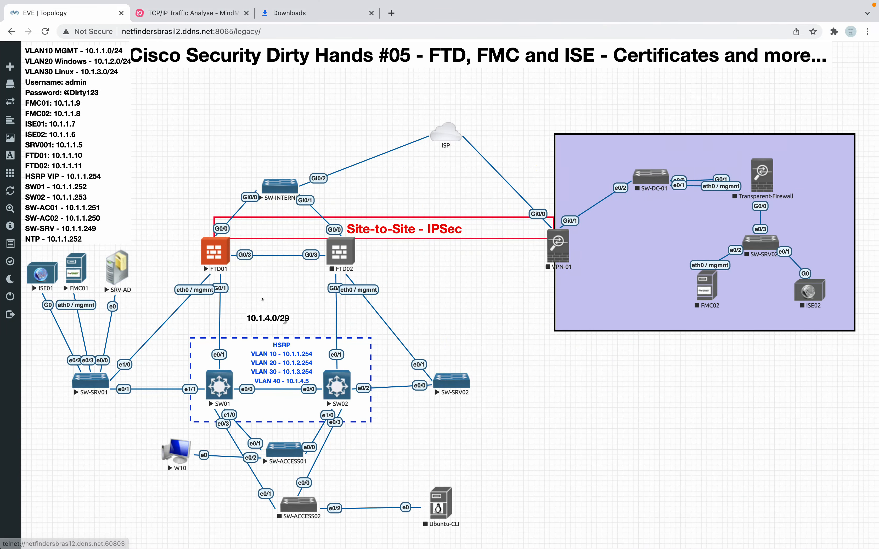
# Leave the reconnecting Windows session so the FMC login page at fmc01.securitylab.com shows
pyautogui.click(261, 297)
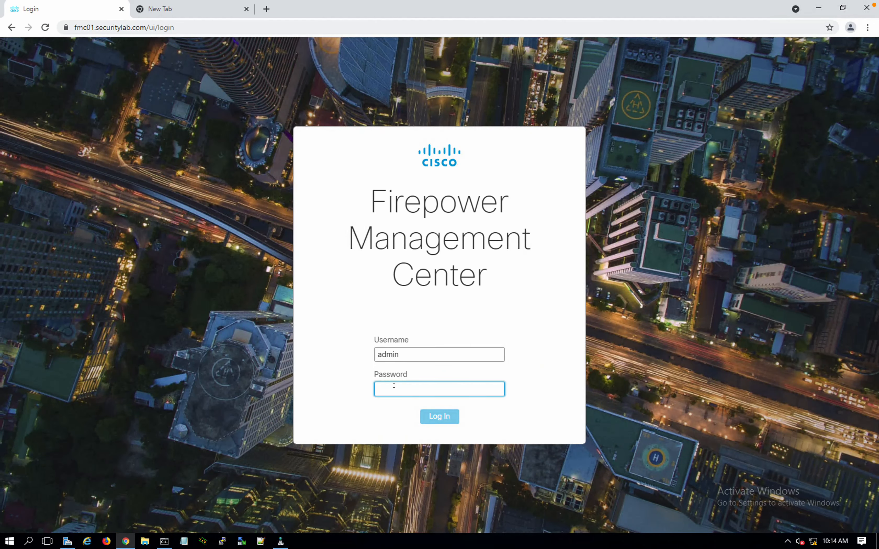
# Enter the administrator account password and submit the FMC login
pyautogui.click(394, 386)
pyautogui.write('***')
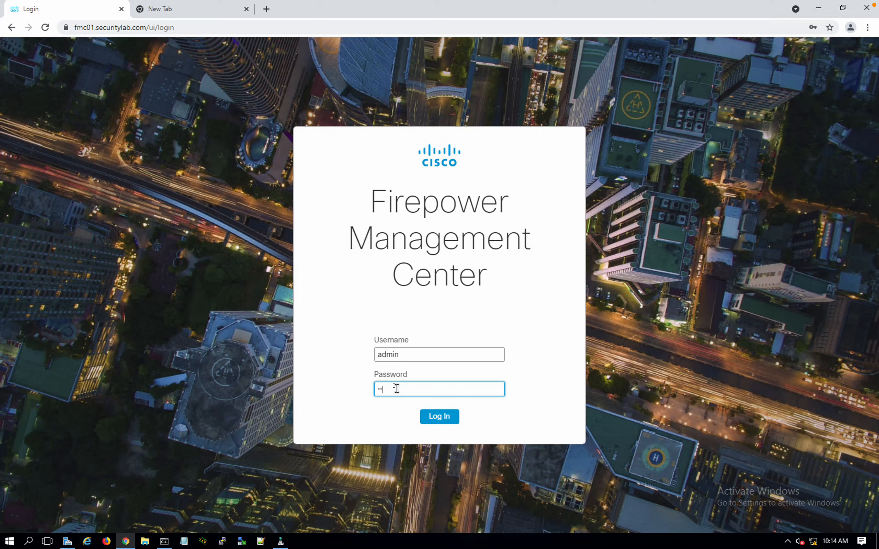
pyautogui.press('BackSpace')
pyautogui.press('BackSpace')
pyautogui.write('********')
pyautogui.press('Return')
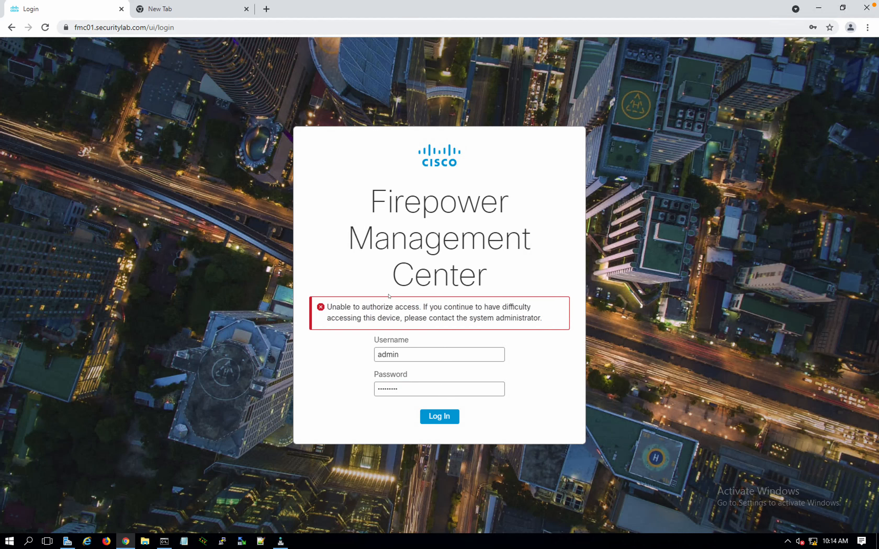
pyautogui.doubleClick(388, 388)
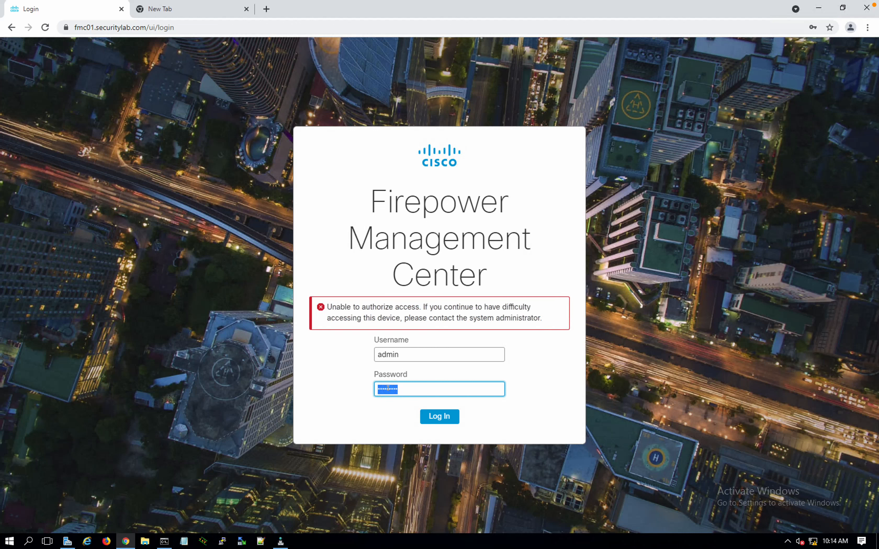
pyautogui.write('*********')
pyautogui.press('Return')
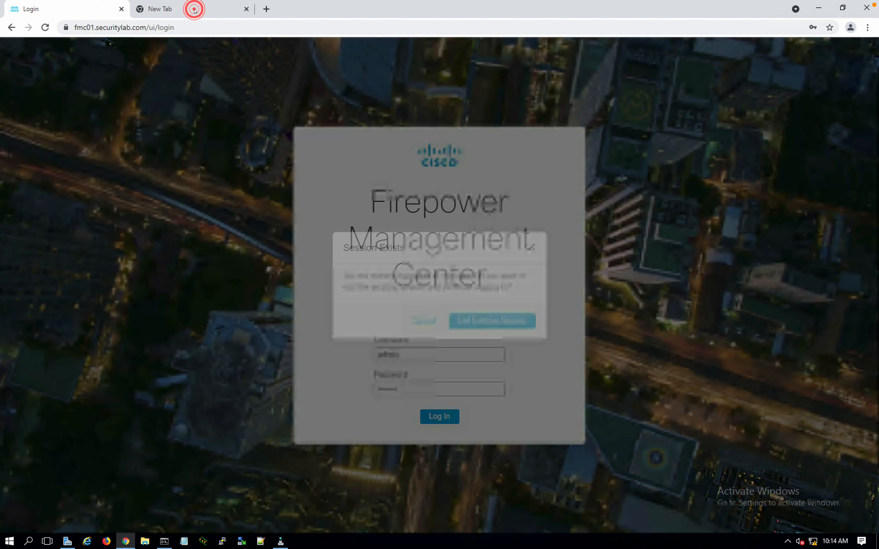
# End the existing session to complete sign-in, then go to the blank new tab
pyautogui.click(195, 11)
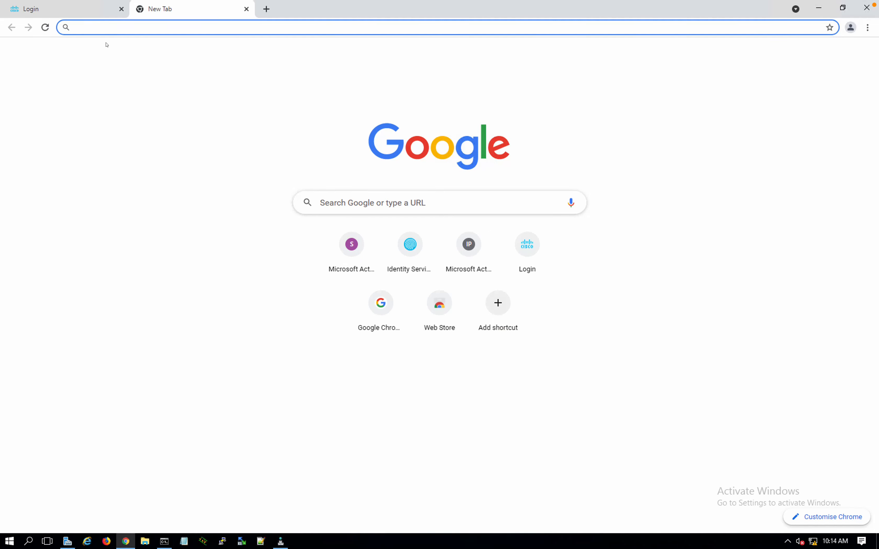
pyautogui.click(78, 11)
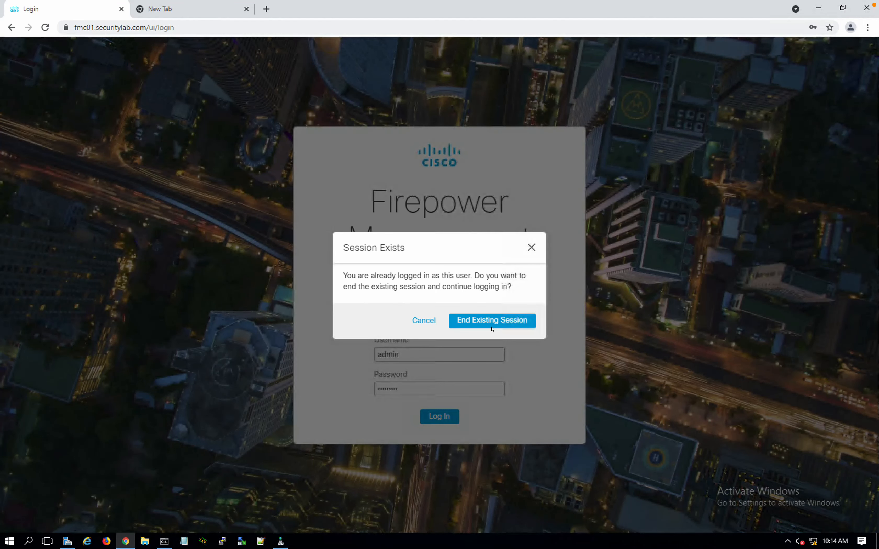
pyautogui.click(490, 326)
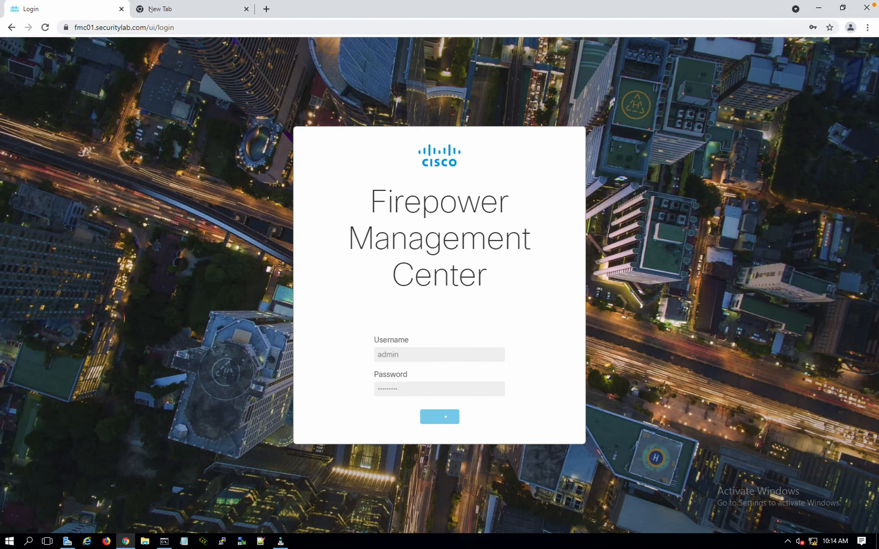
pyautogui.click(150, 10)
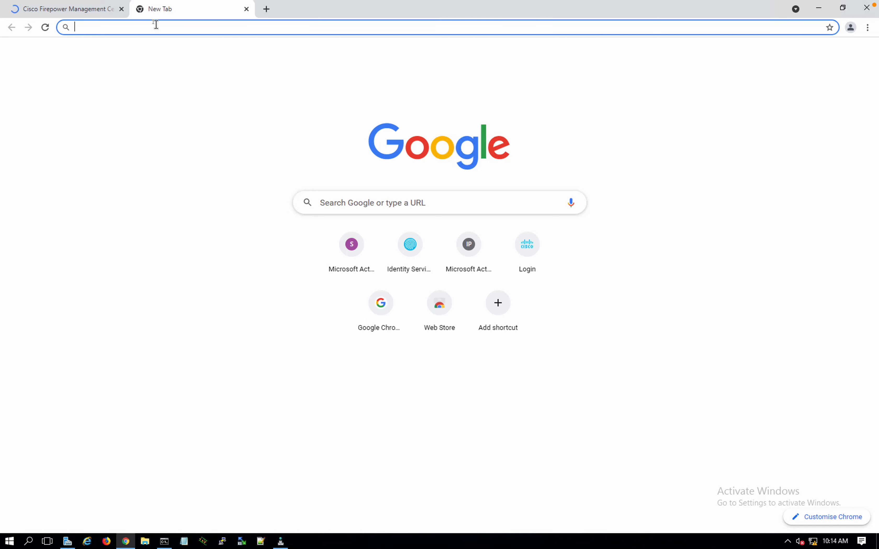
pyautogui.write('ise01')
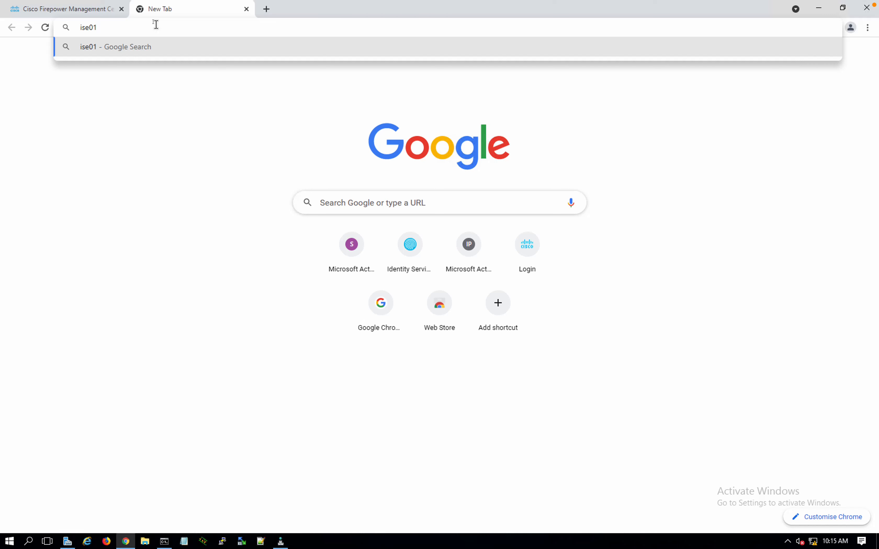
pyautogui.write('.securitylab.com')
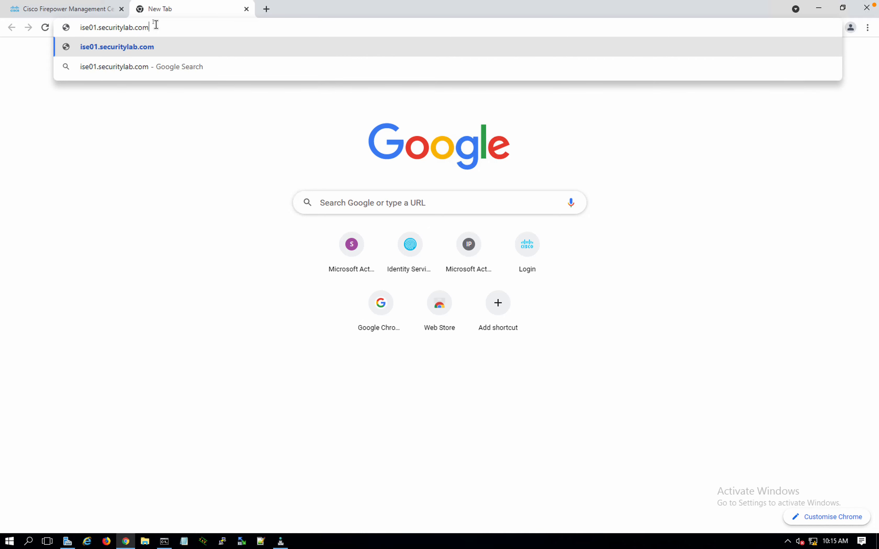
pyautogui.press('Return')
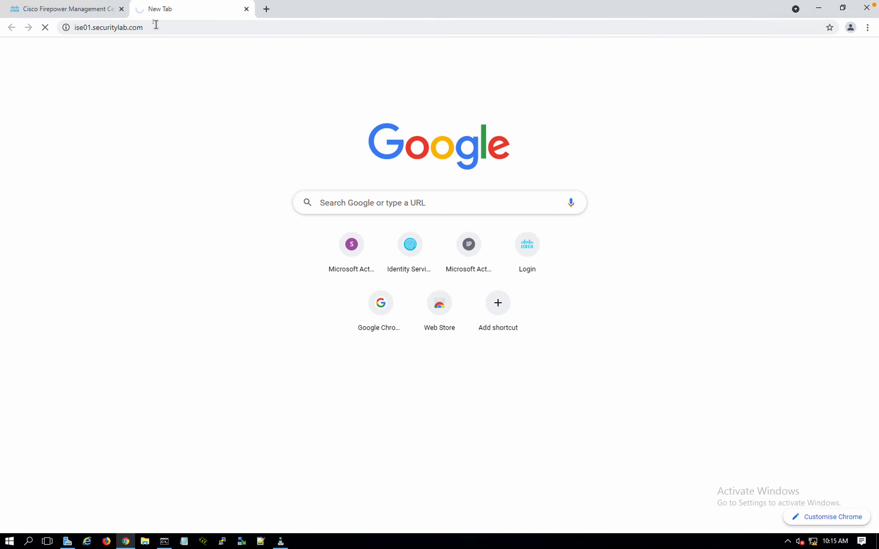
pyautogui.click(156, 24)
pyautogui.click(156, 24)
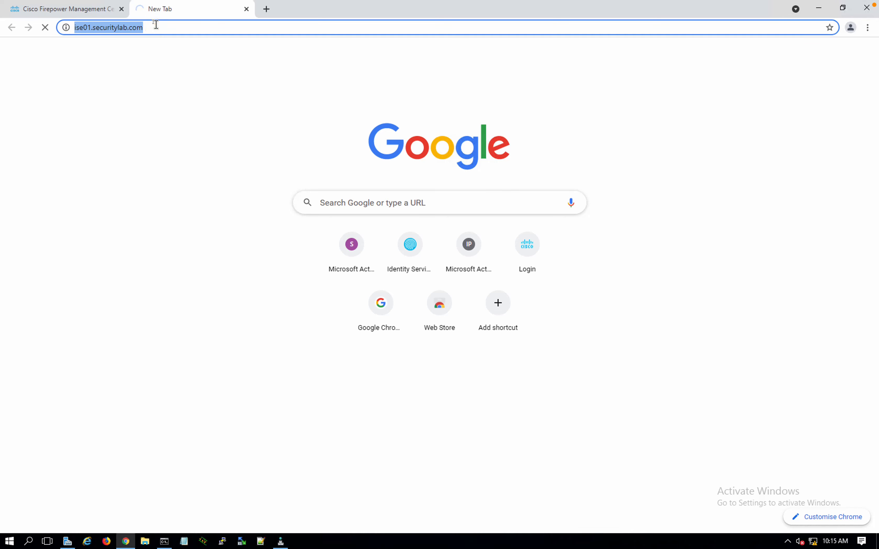
pyautogui.press('Home')
pyautogui.write('https://')
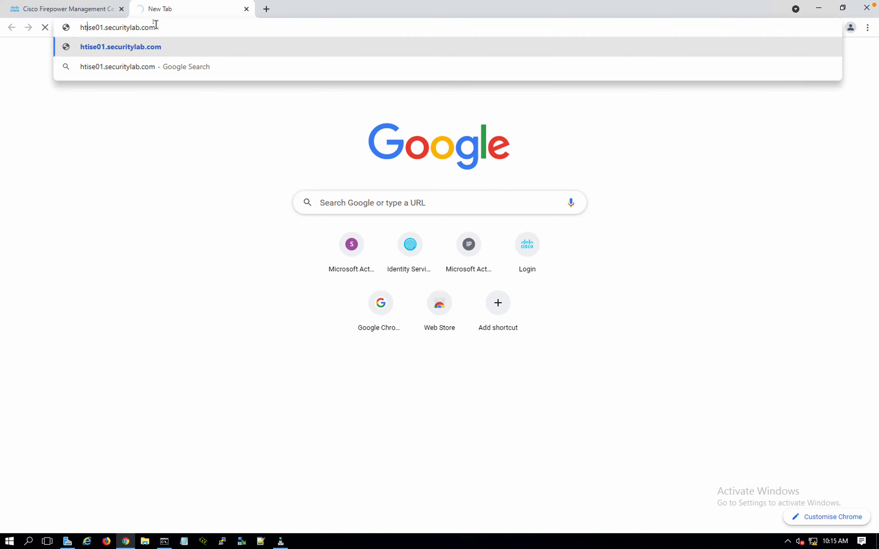
pyautogui.press('Return')
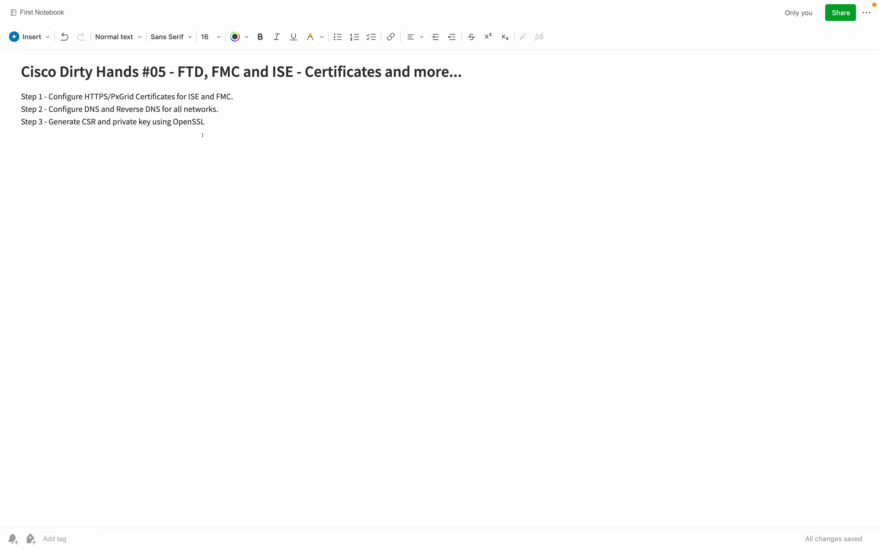
# Open File Explorer at Quick access
pyautogui.hotkey('ctrl', 'Left')
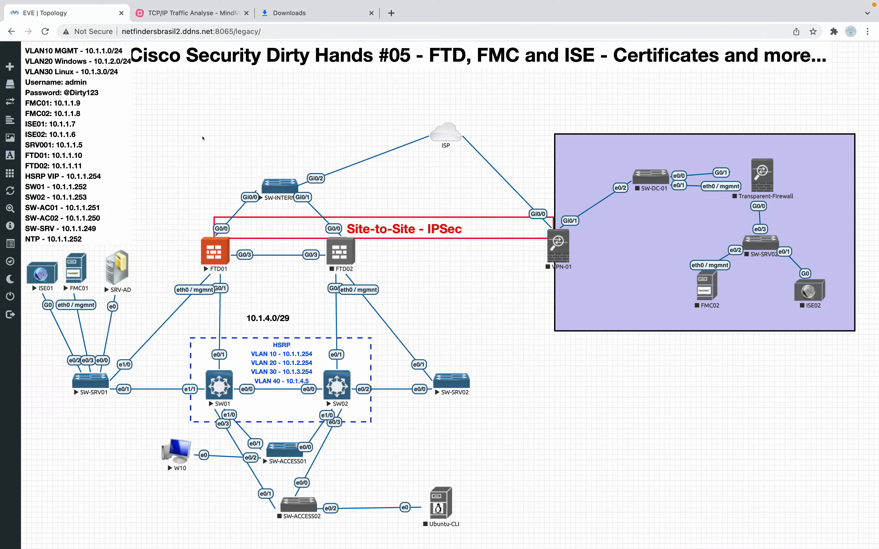
pyautogui.hotkey('ctrl', 'Left')
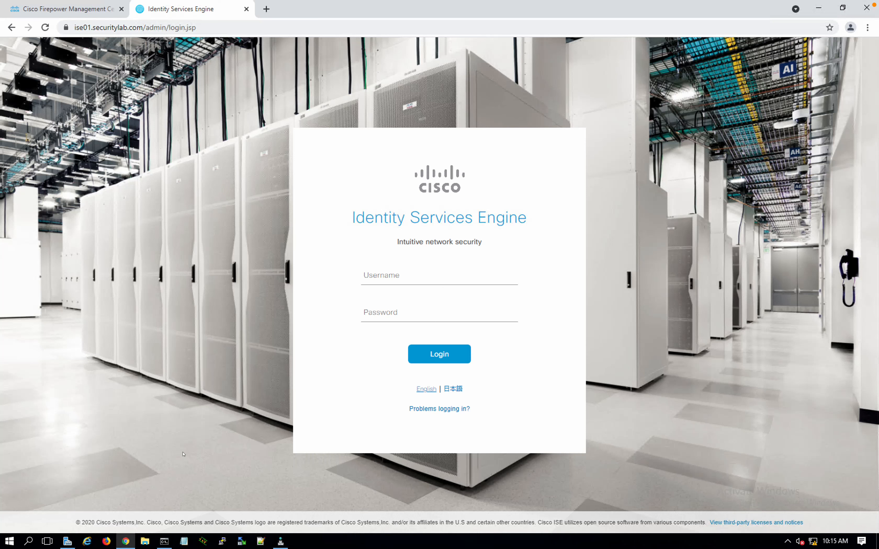
pyautogui.click(144, 541)
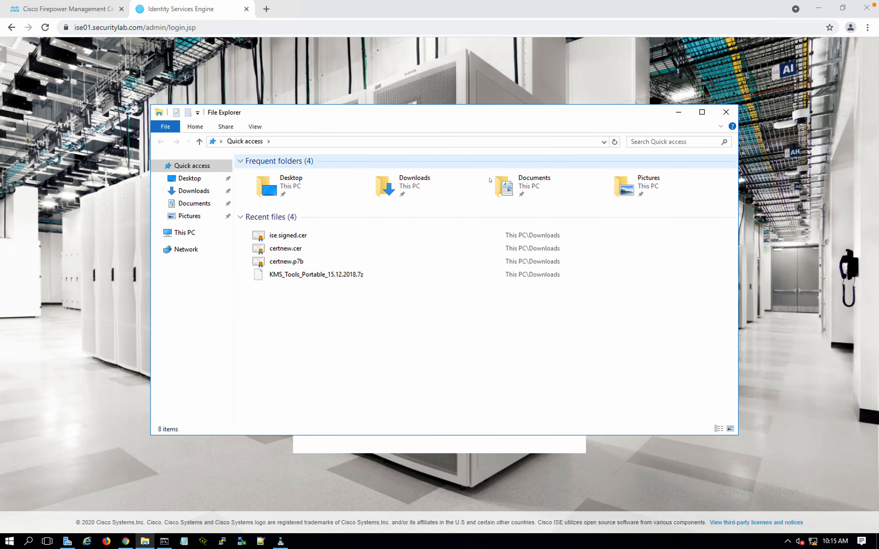
# Browse to C:\openssl-1.1\x64\bin and bring the Command Prompt back to the front
pyautogui.click(516, 180)
pyautogui.click(429, 182)
pyautogui.doubleClick(428, 181)
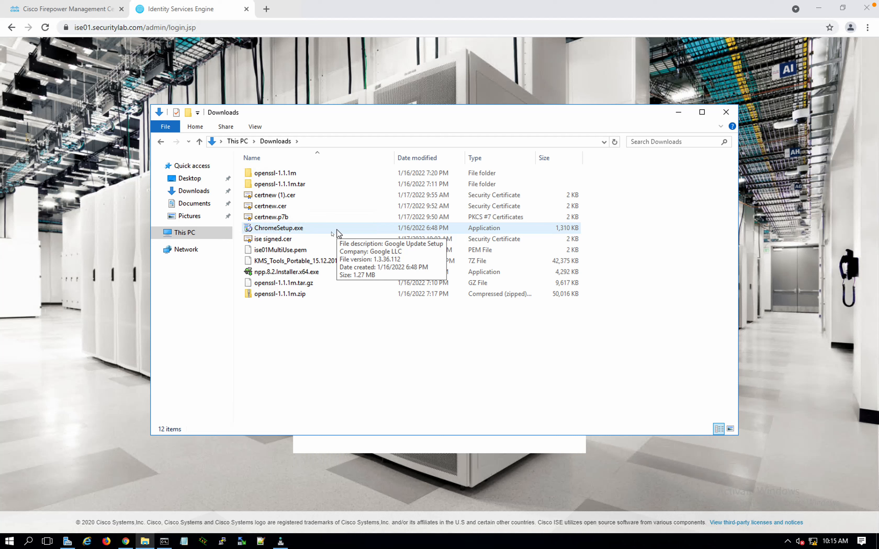
pyautogui.click(183, 233)
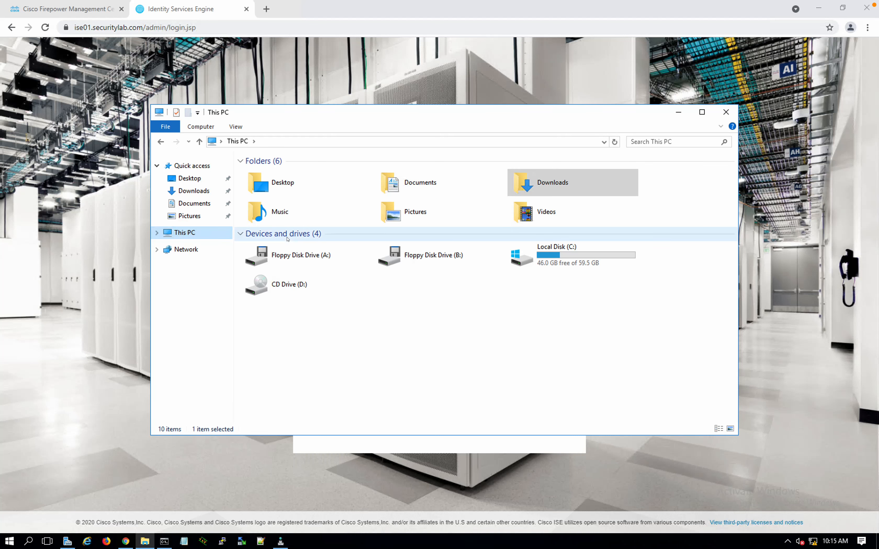
pyautogui.doubleClick(547, 255)
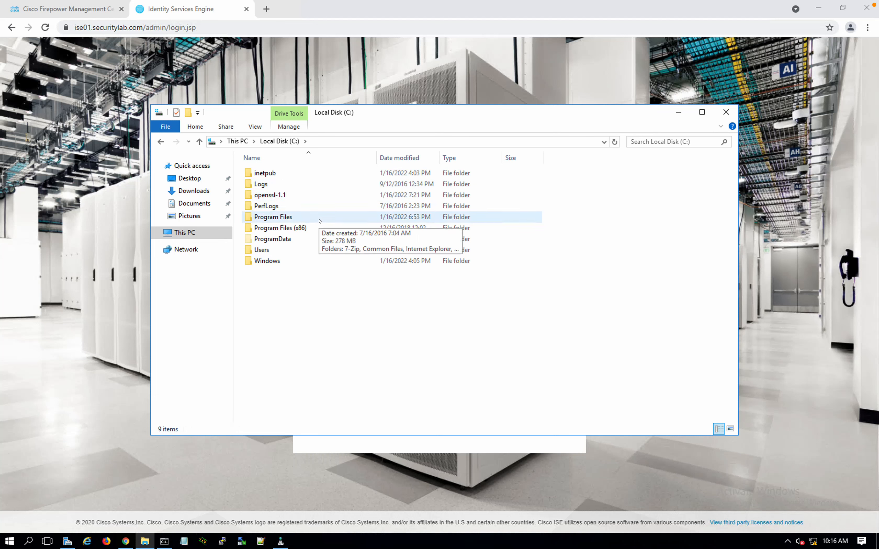
pyautogui.doubleClick(269, 196)
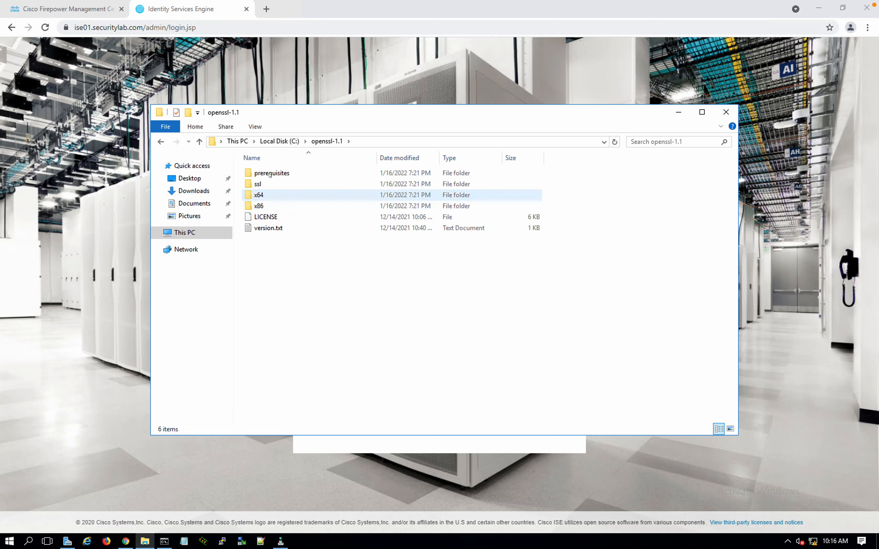
pyautogui.doubleClick(259, 197)
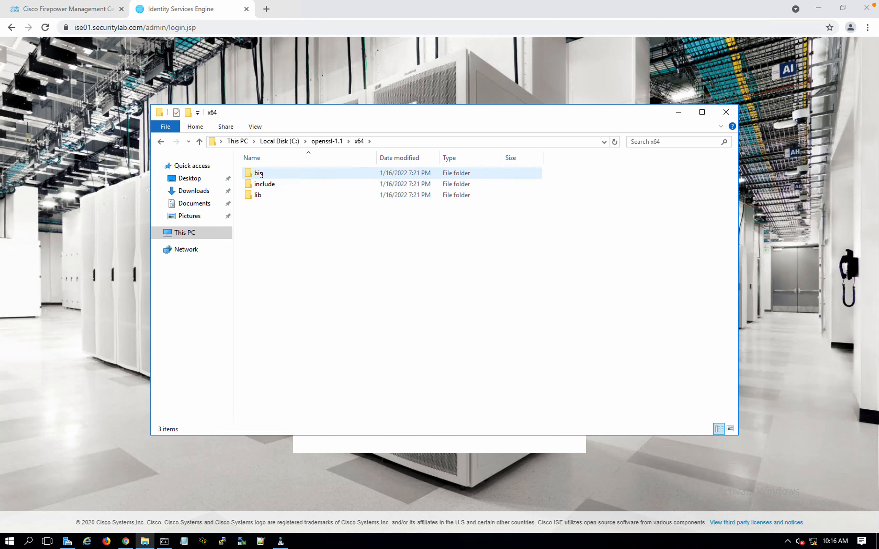
pyautogui.doubleClick(258, 172)
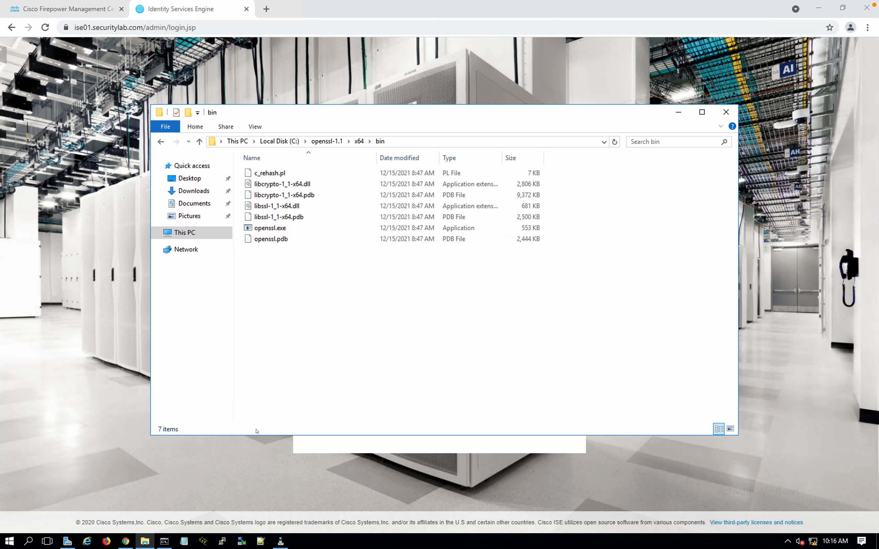
pyautogui.click(164, 542)
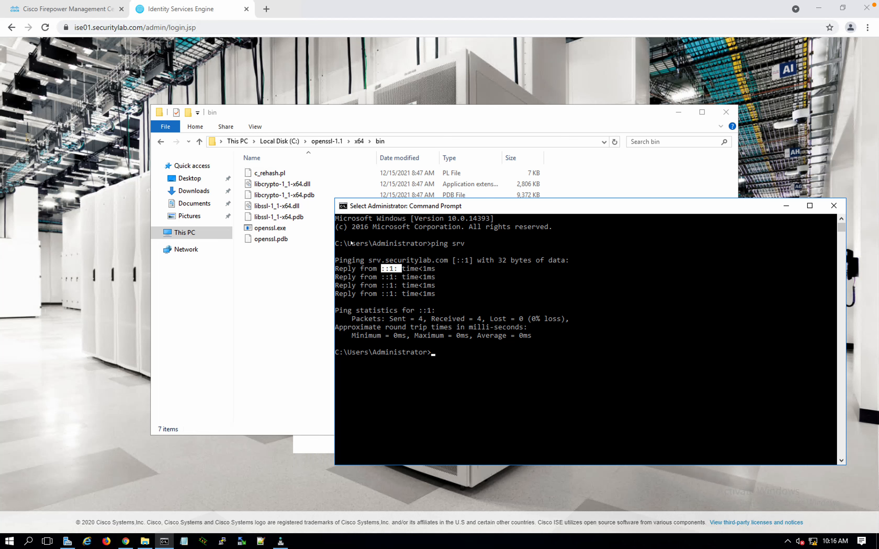
# Review the Generate Private Key section and select the genrsa example command
pyautogui.moveTo(417, 211); pyautogui.dragTo(289, 263)
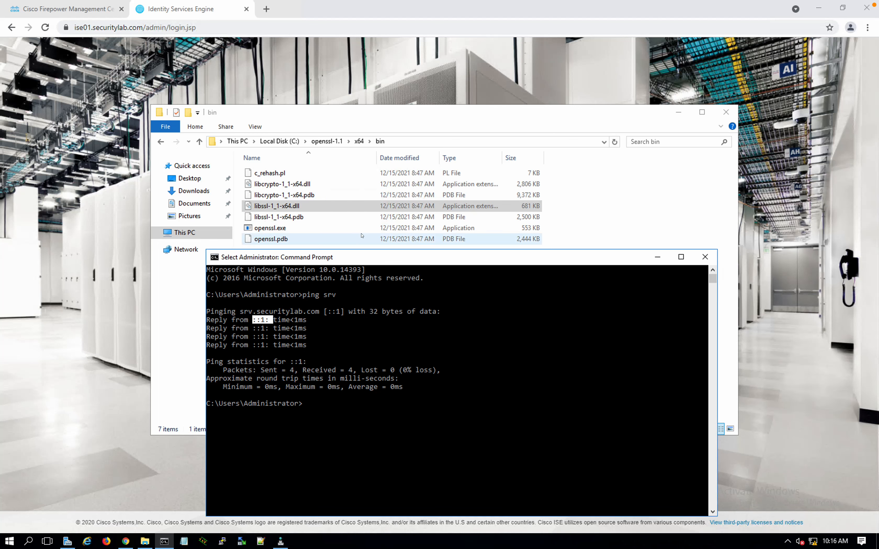
pyautogui.click(354, 256)
pyautogui.click(332, 309)
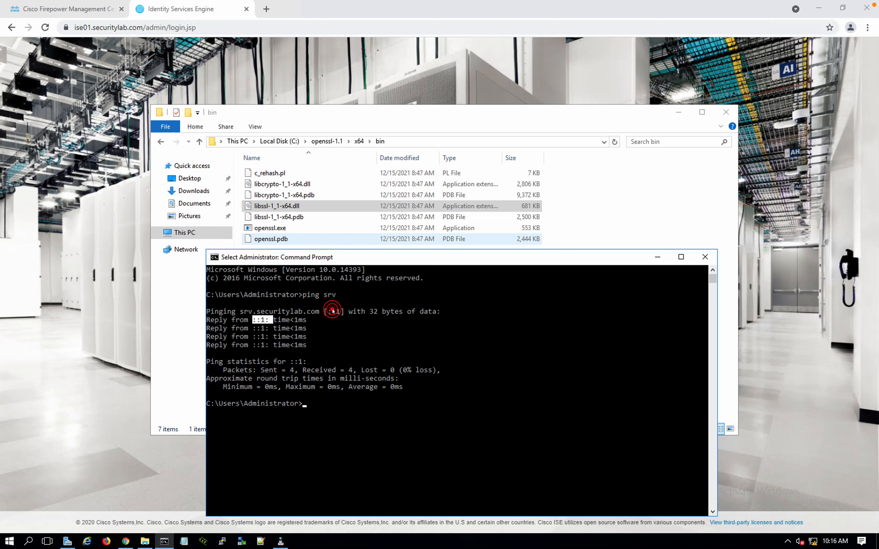
pyautogui.click(179, 357)
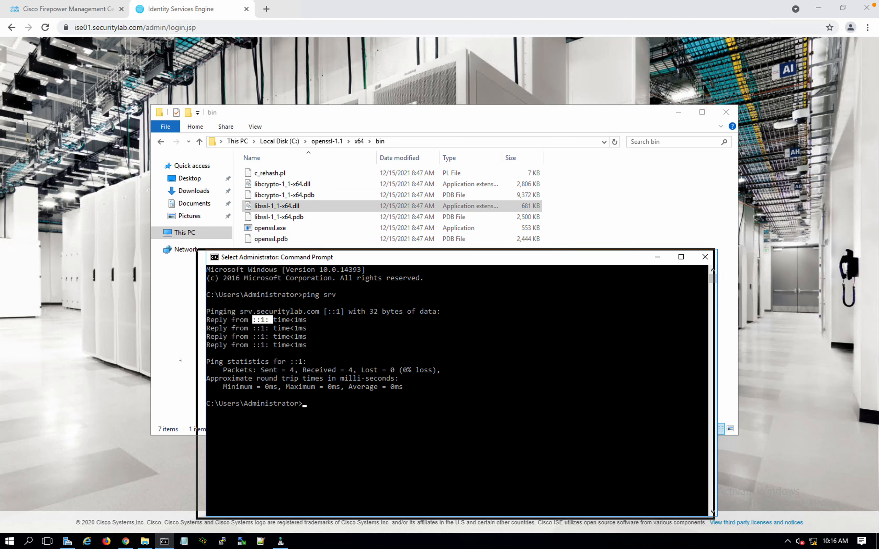
pyautogui.click(35, 225)
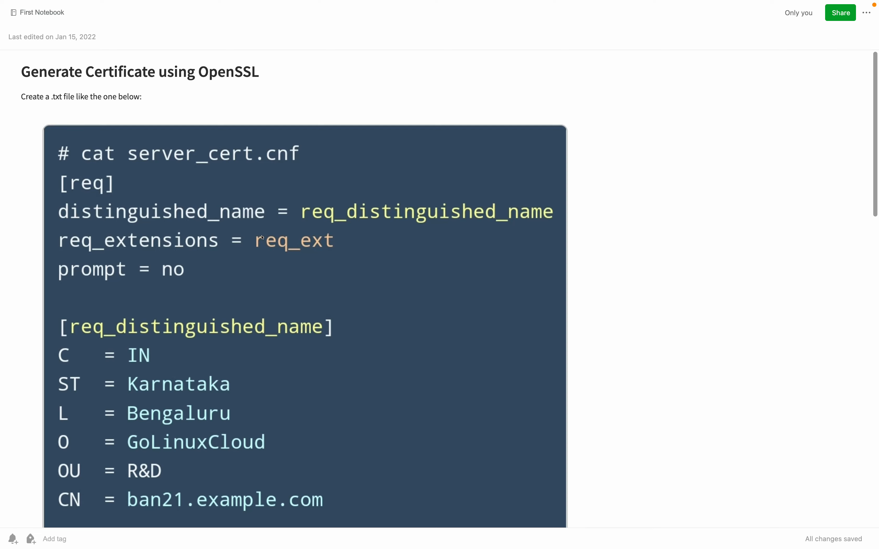
pyautogui.scroll(-15, 262, 237)
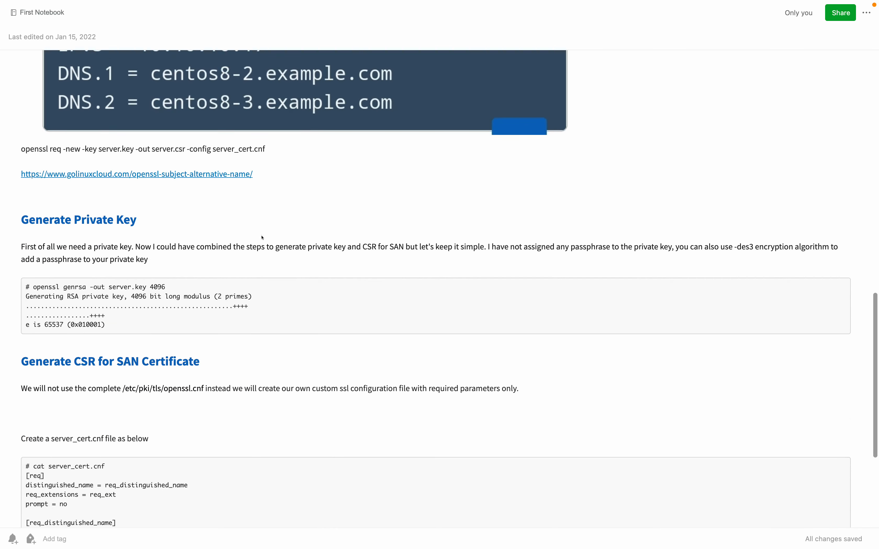
pyautogui.scroll(-2, 262, 237)
pyautogui.moveTo(262, 136); pyautogui.dragTo(255, 193)
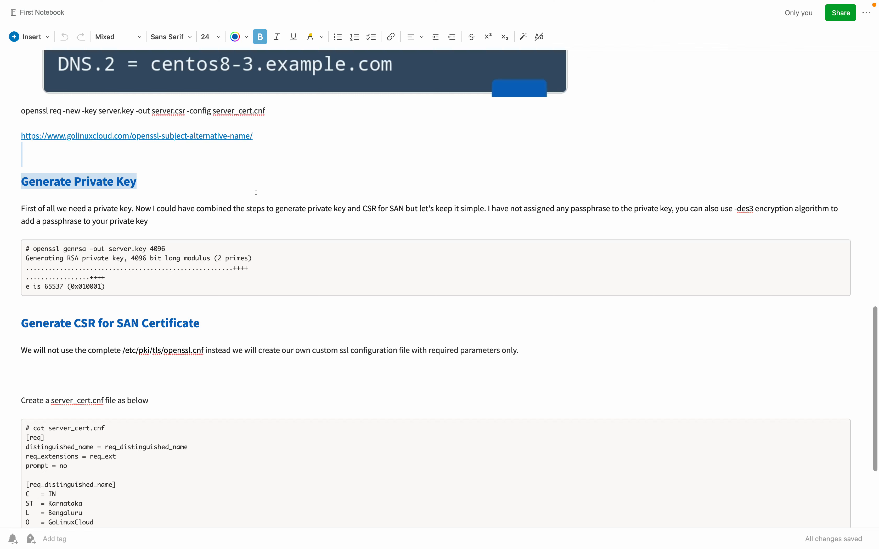
pyautogui.scroll(-2, 255, 193)
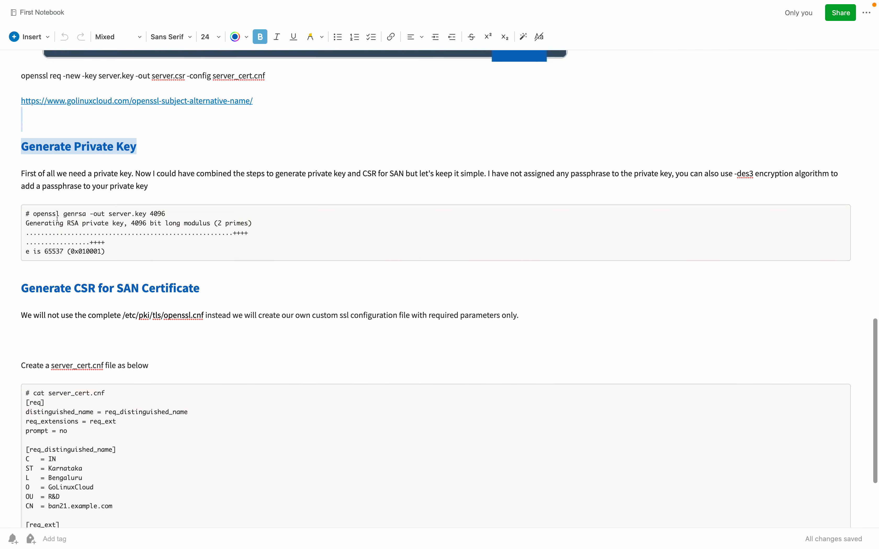
pyautogui.moveTo(34, 214); pyautogui.dragTo(164, 213)
pyautogui.hotkey('ctrl', 'Left')
pyautogui.hotkey('ctrl', 'Left')
pyautogui.hotkey('ctrl', 'Left')
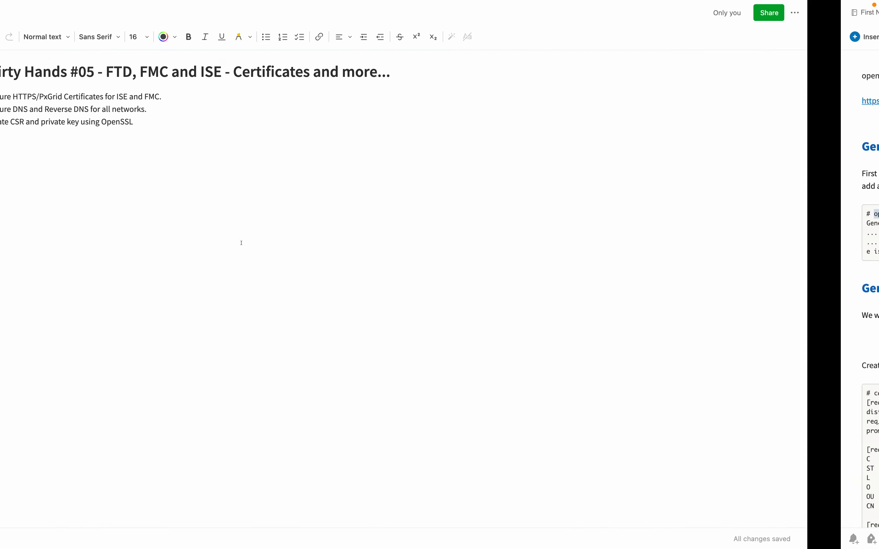
# Change into c:\openssl-1.1 and list its contents with dir
pyautogui.hotkey('ctrl', 'Left')
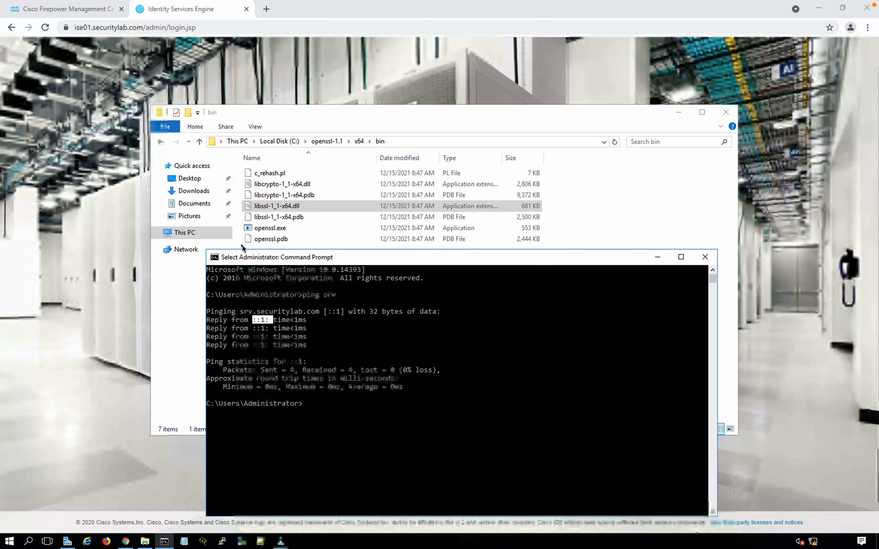
pyautogui.click(371, 394)
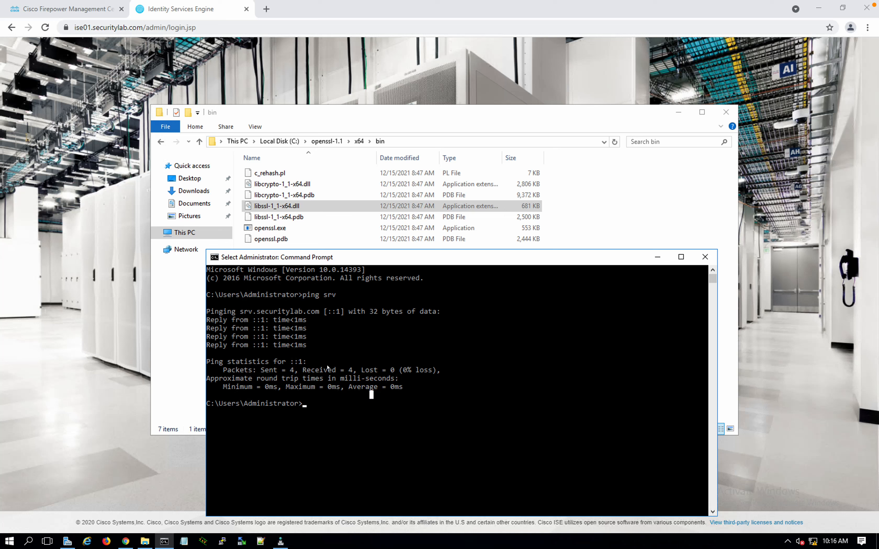
pyautogui.press('Escape')
pyautogui.press('Return')
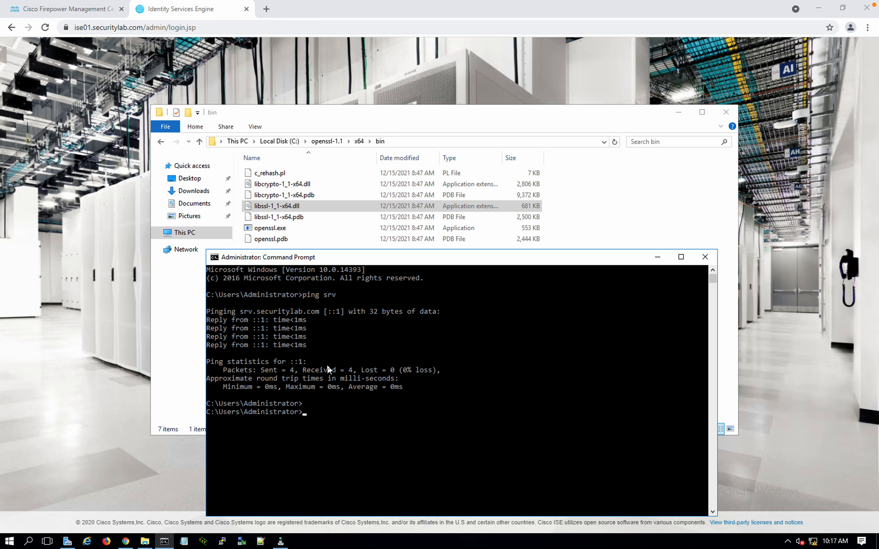
pyautogui.write('cd c')
pyautogui.write(':')
pyautogui.write('\\ope')
pyautogui.press('Tab')
pyautogui.write('\\x64')
pyautogui.press('BackSpace')
pyautogui.press('BackSpace')
pyautogui.press('BackSpace')
pyautogui.press('Return')
pyautogui.write('cd')
pyautogui.press('BackSpace')
pyautogui.press('BackSpace')
pyautogui.write('dir')
pyautogui.press('Return')
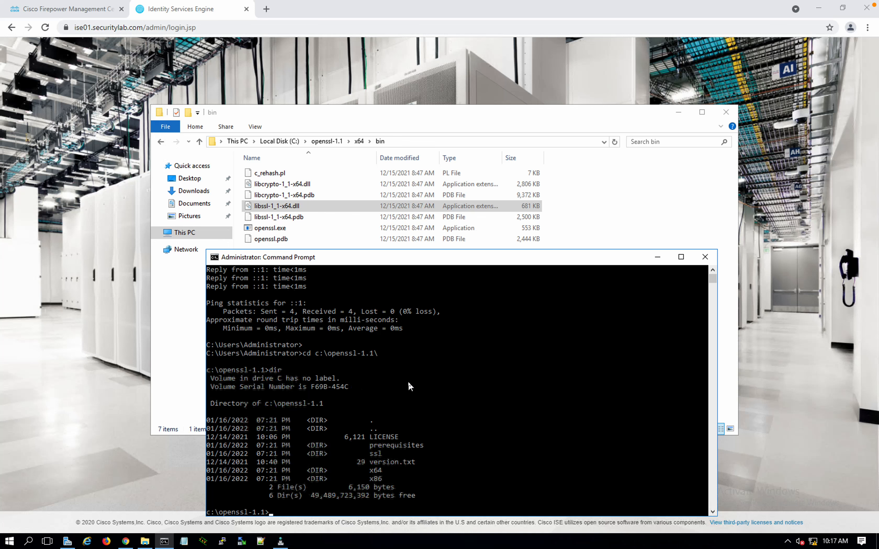
# Change into the x64 folder, then into bin
pyautogui.press('Return')
pyautogui.press('Return')
pyautogui.press('Return')
pyautogui.write('cd ')
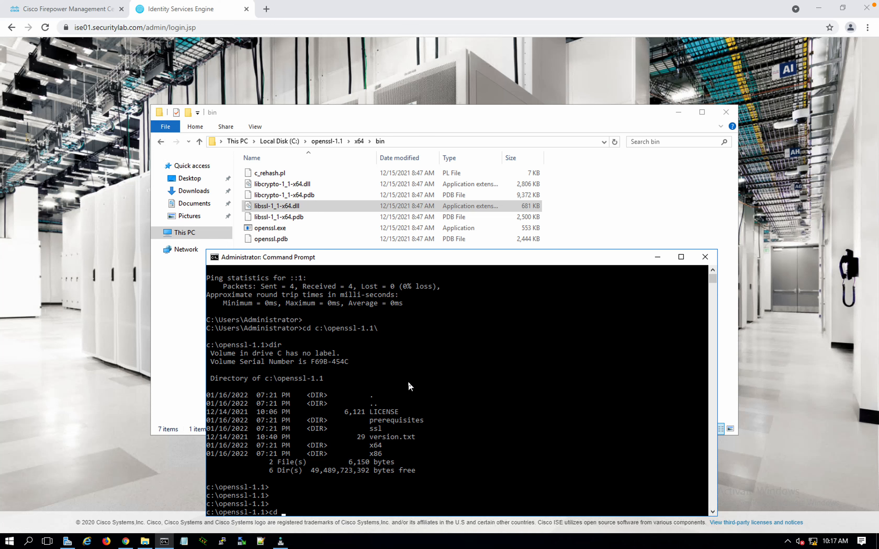
pyautogui.write('x646')
pyautogui.press('BackSpace')
pyautogui.press('Return')
pyautogui.press('Return')
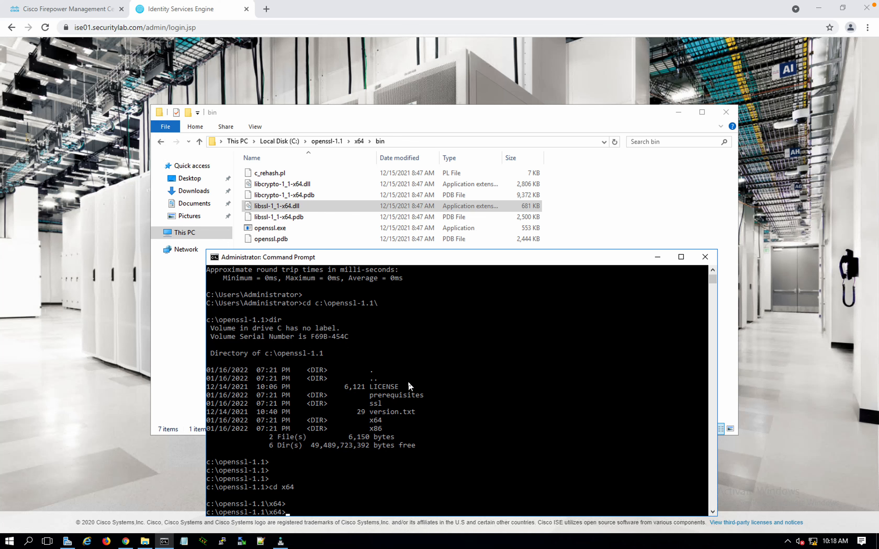
pyautogui.press('Return')
pyautogui.write('cdbin')
pyautogui.press('BackSpace')
pyautogui.press('BackSpace')
pyautogui.press('BackSpace')
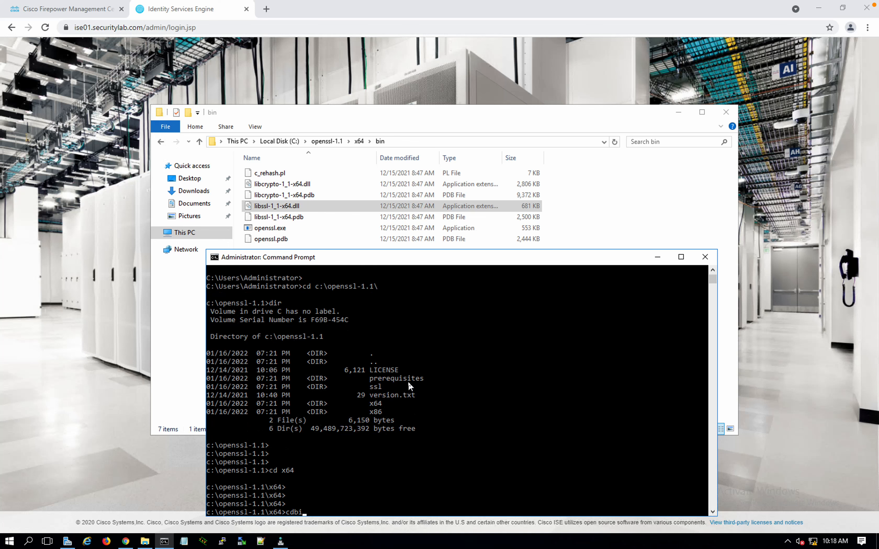
pyautogui.write('bin')
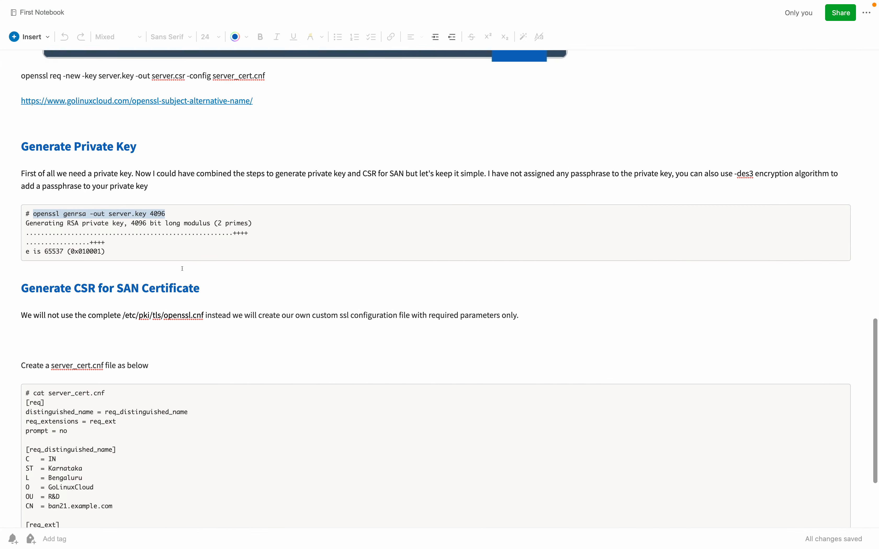
pyautogui.doubleClick(47, 214)
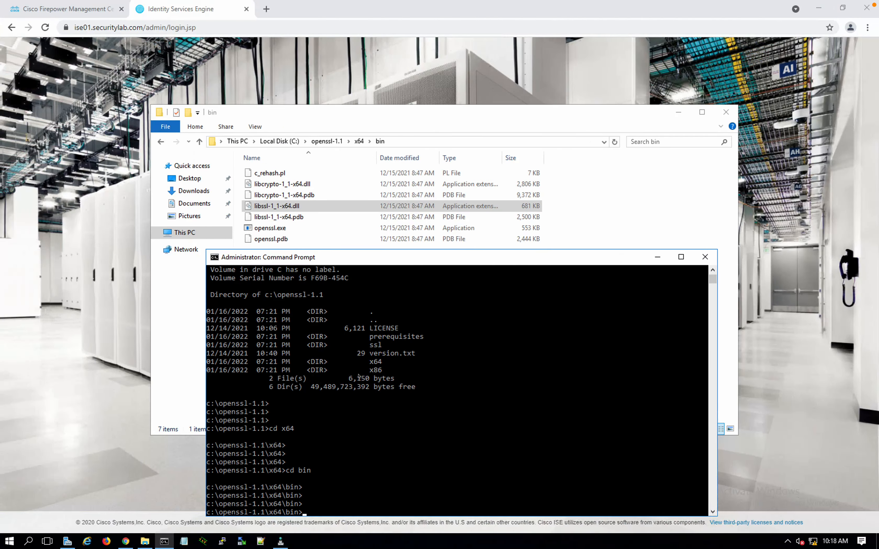
# Type the command openssl.exe genrsa -out pxgrid.key in the console
pyautogui.write('ops')
pyautogui.moveTo(456, 256); pyautogui.dragTo(417, 135)
pyautogui.click(414, 289)
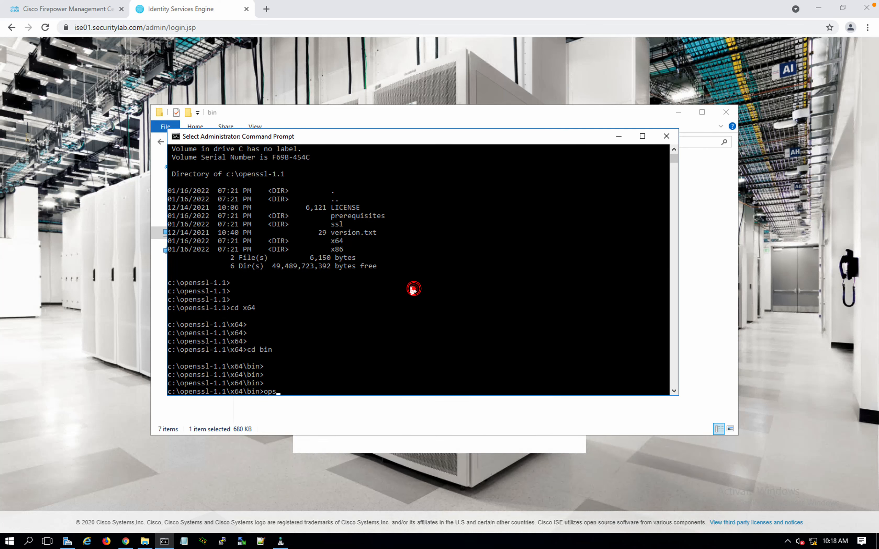
pyautogui.press('BackSpace')
pyautogui.write('enssl.exe')
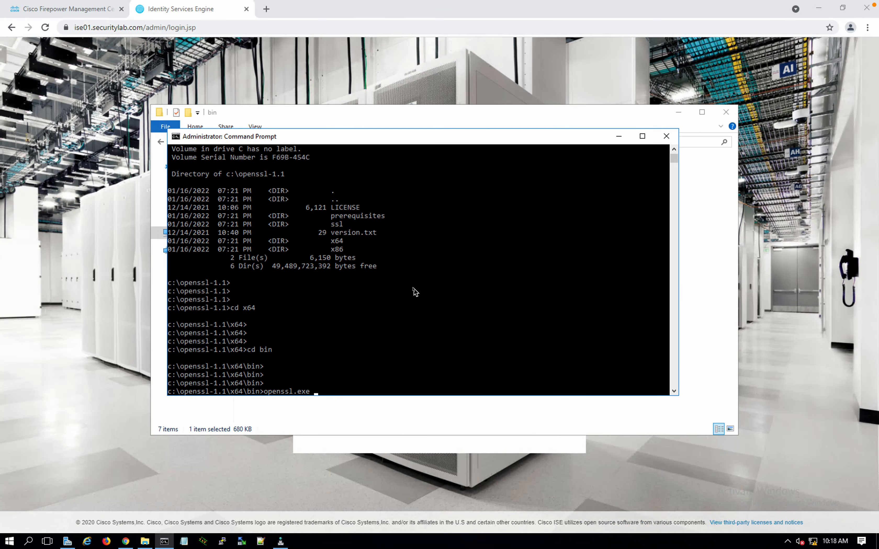
pyautogui.write('genra')
pyautogui.press('BackSpace')
pyautogui.write('sa -out')
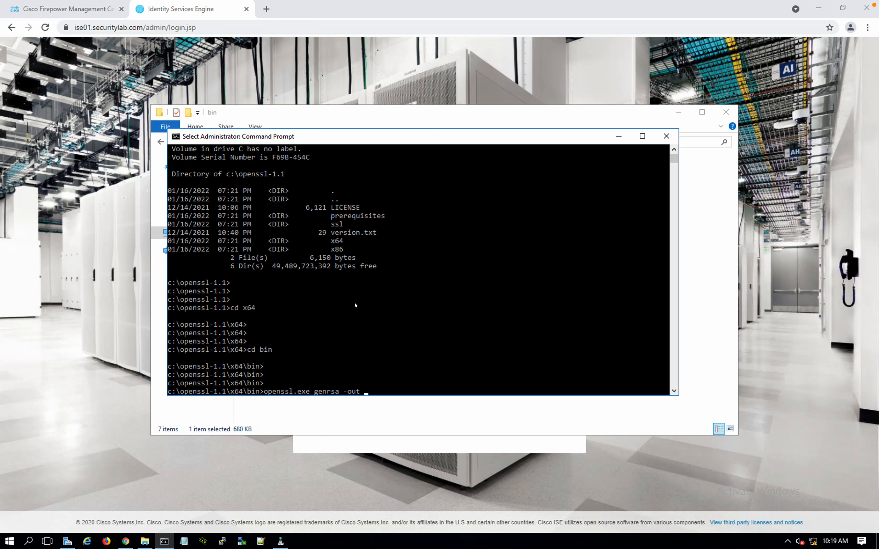
pyautogui.write('pxgrid')
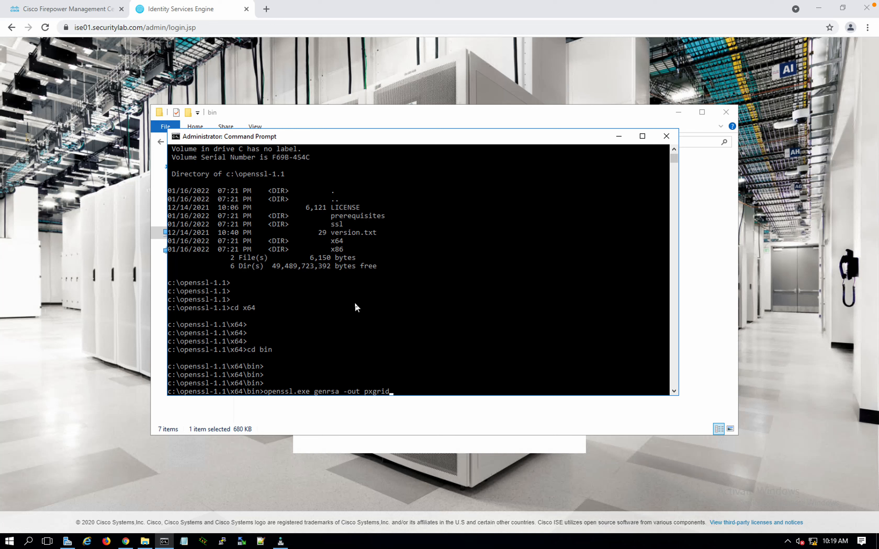
pyautogui.write('.key')
# Run it with key length 2048, and dismiss the missing VCRUNTIME140.dll error
pyautogui.hotkey('ctrl', 'Right')
pyautogui.hotkey('ctrl', 'Right')
pyautogui.hotkey('ctrl', 'Right')
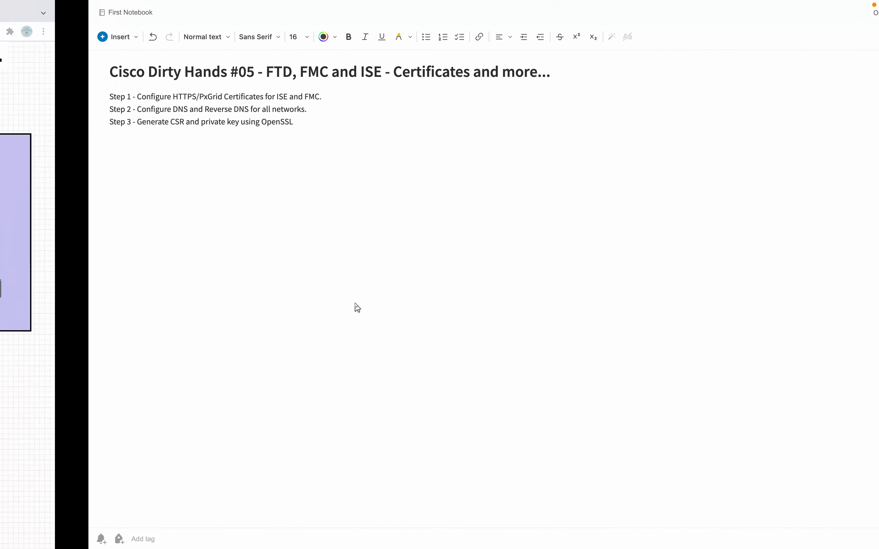
pyautogui.hotkey('ctrl', 'Left')
pyautogui.hotkey('ctrl', 'Left')
pyautogui.hotkey('ctrl', 'Left')
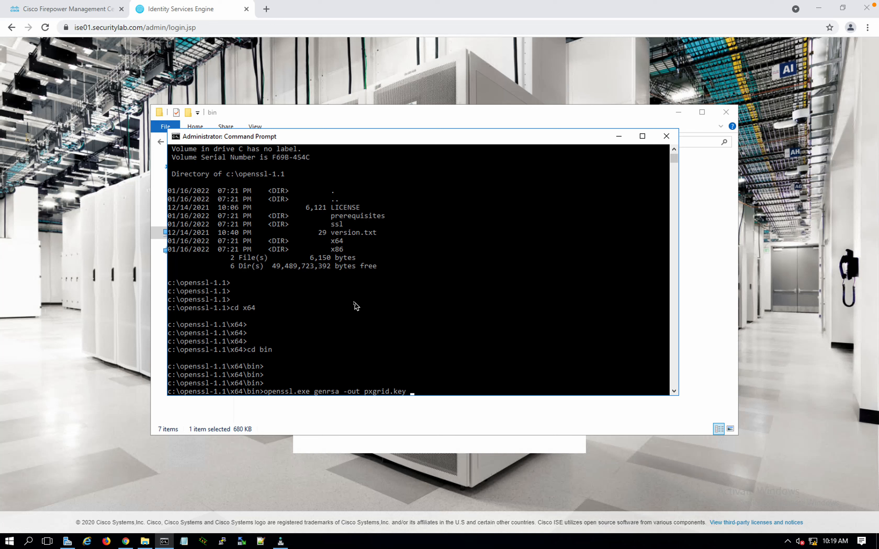
pyautogui.write('2096')
pyautogui.press('BackSpace')
pyautogui.press('BackSpace')
pyautogui.write('48')
pyautogui.press('Return')
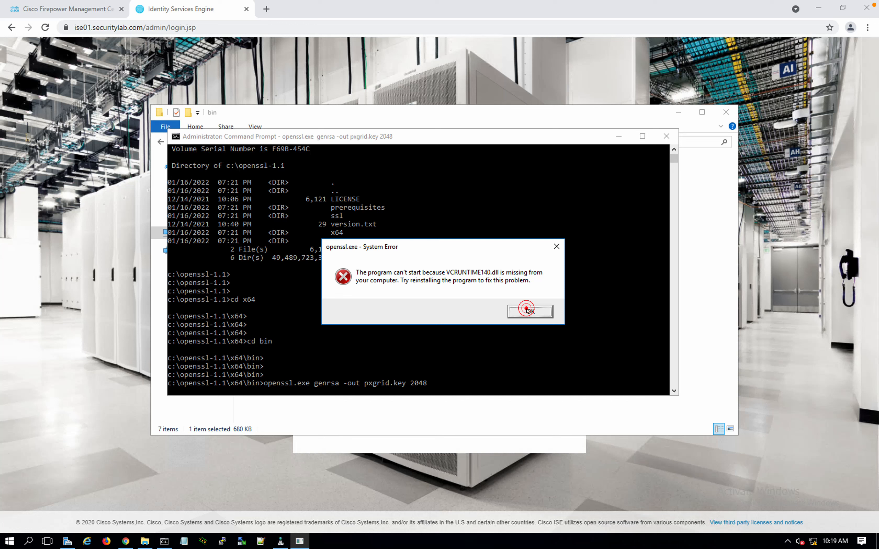
pyautogui.click(522, 311)
pyautogui.click(523, 312)
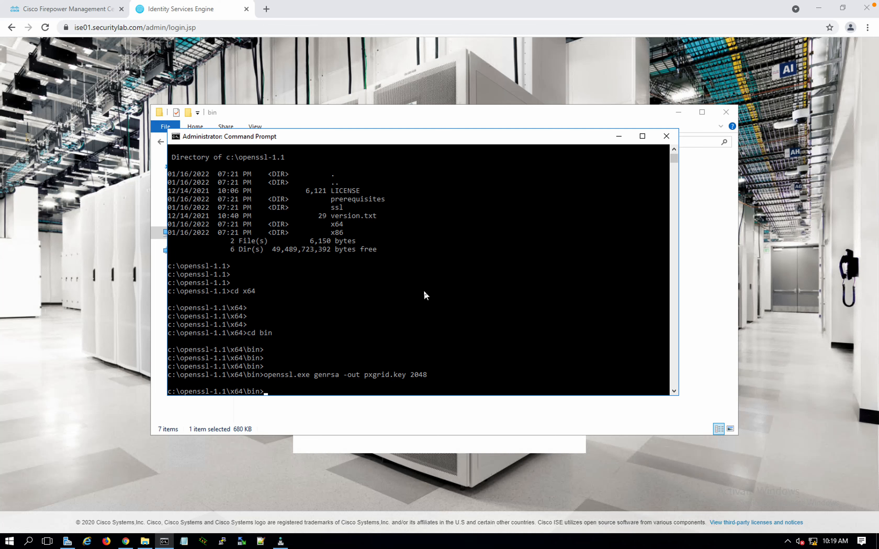
# Return to the Firepower Management Center page and open the Access Control policy list under Policies
pyautogui.click(98, 18)
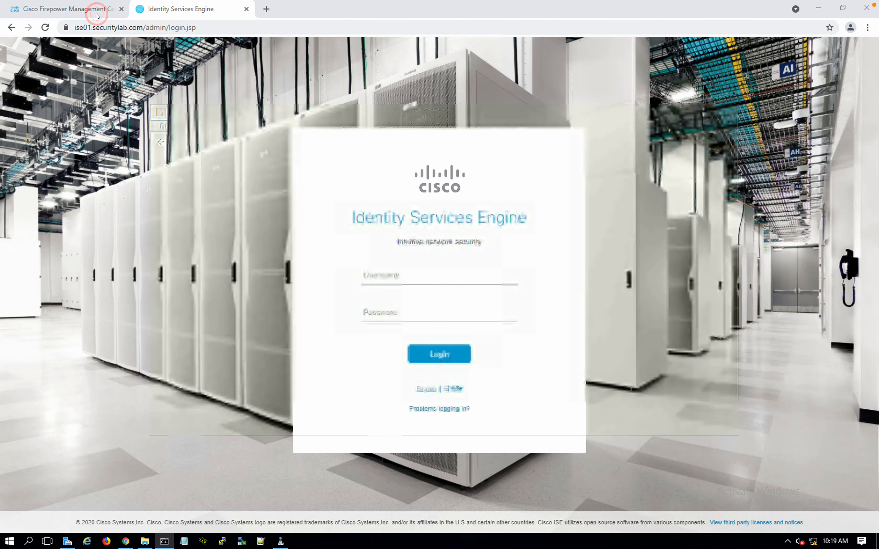
pyautogui.click(98, 16)
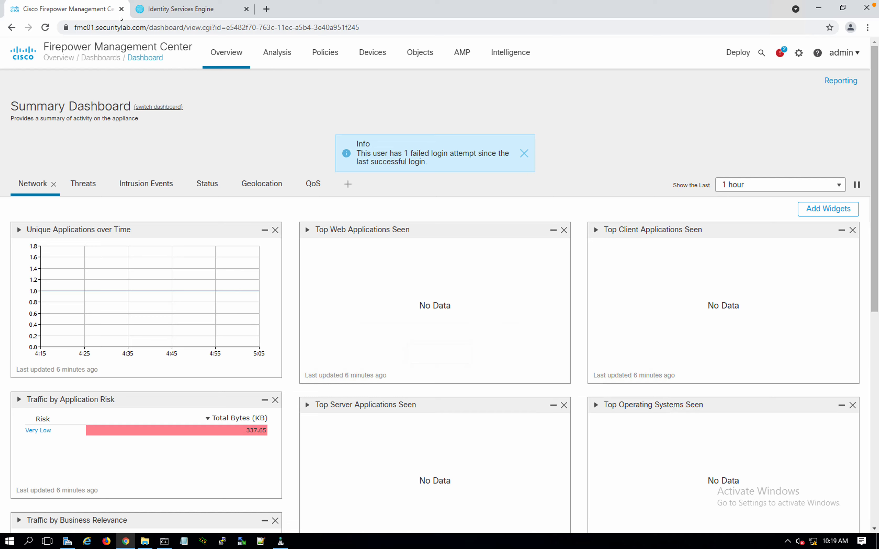
pyautogui.click(149, 13)
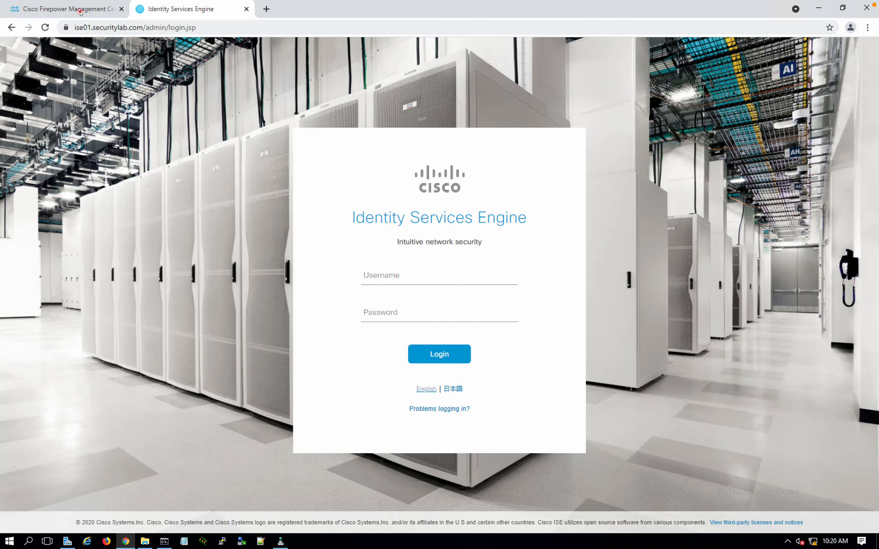
pyautogui.click(81, 11)
pyautogui.click(324, 55)
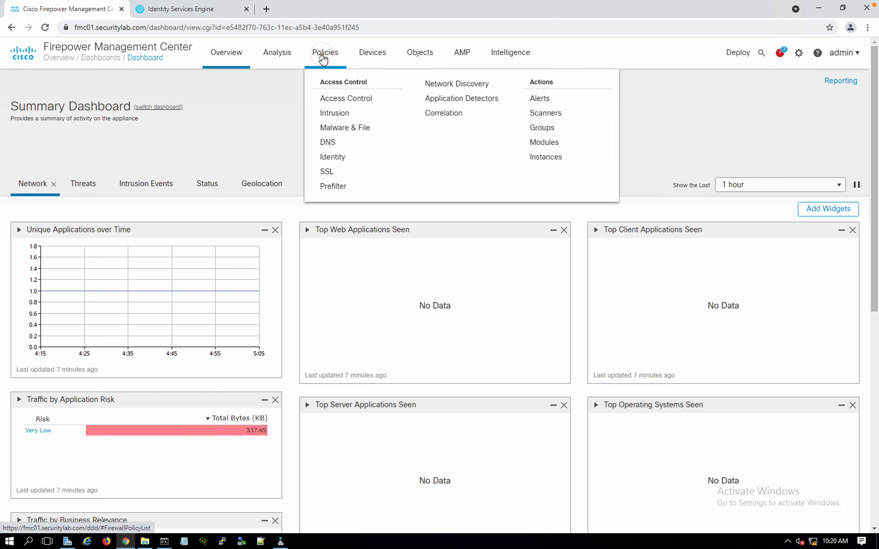
pyautogui.click(337, 98)
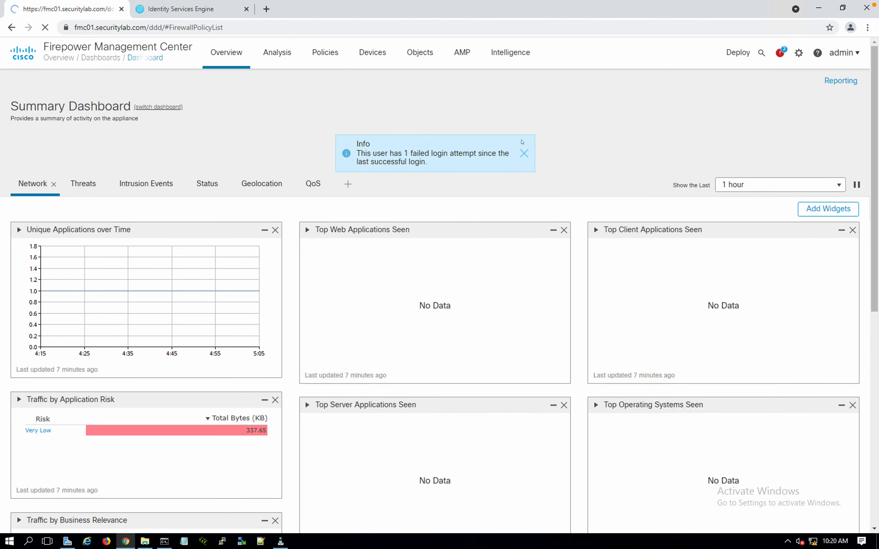